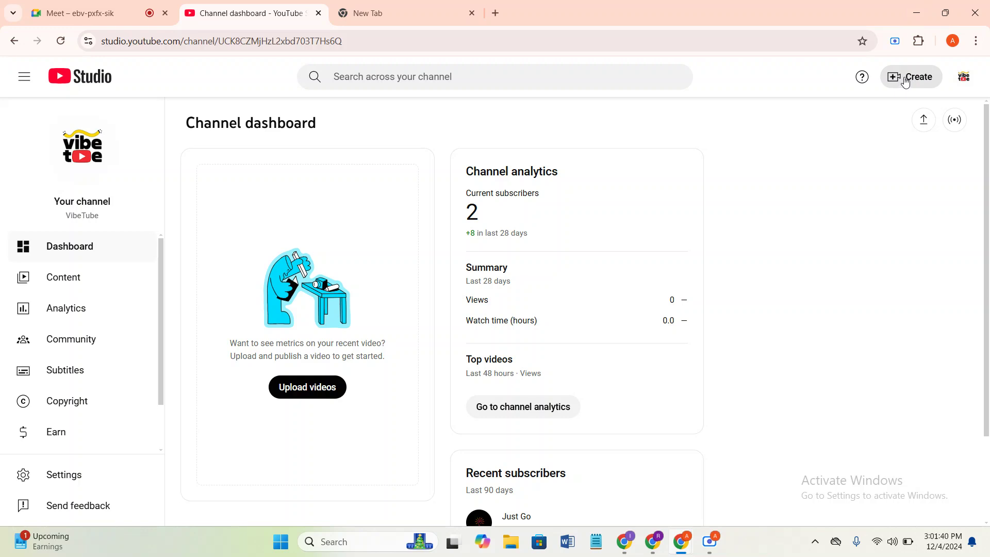
- Open the video upload dialog for the VibeTube channel
left_click(905, 81)
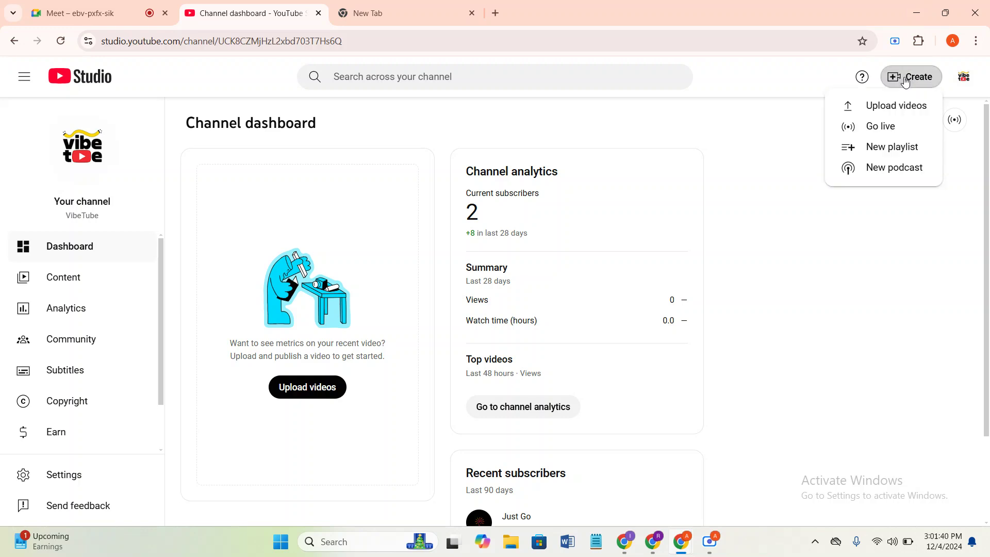
left_click(889, 111)
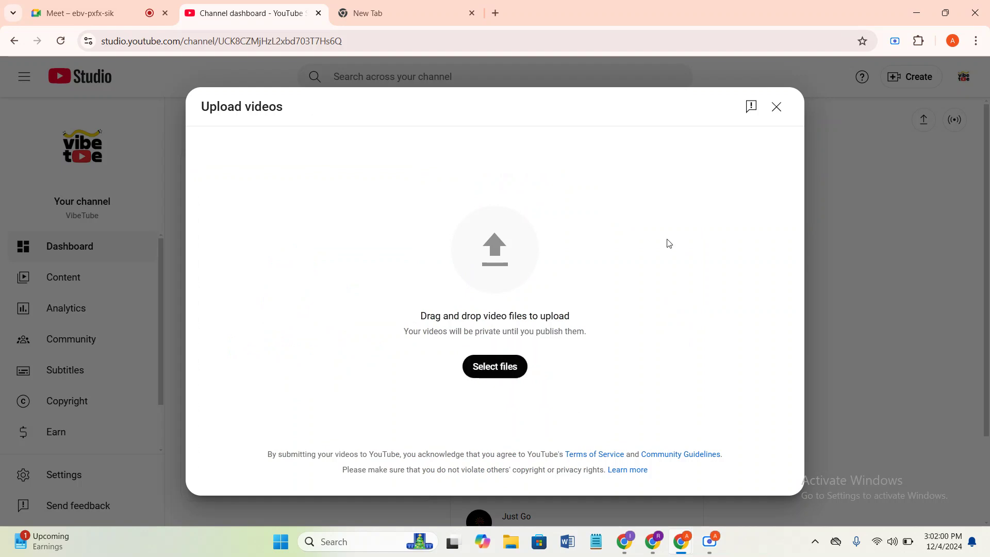
- Open YouTube in the blank browser tab and play the first recommended video, from Goldmines Bengali
left_click(332, 6)
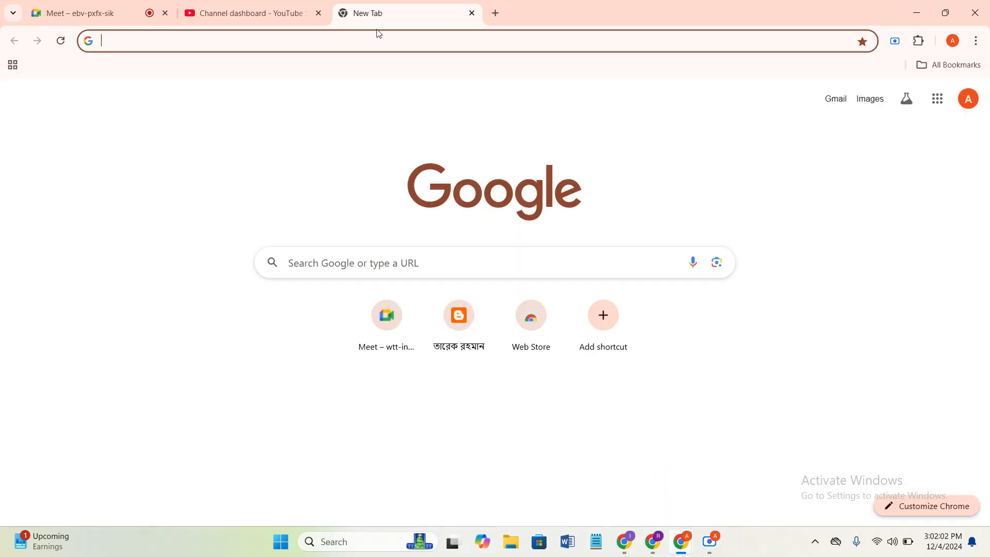
left_click(399, 46)
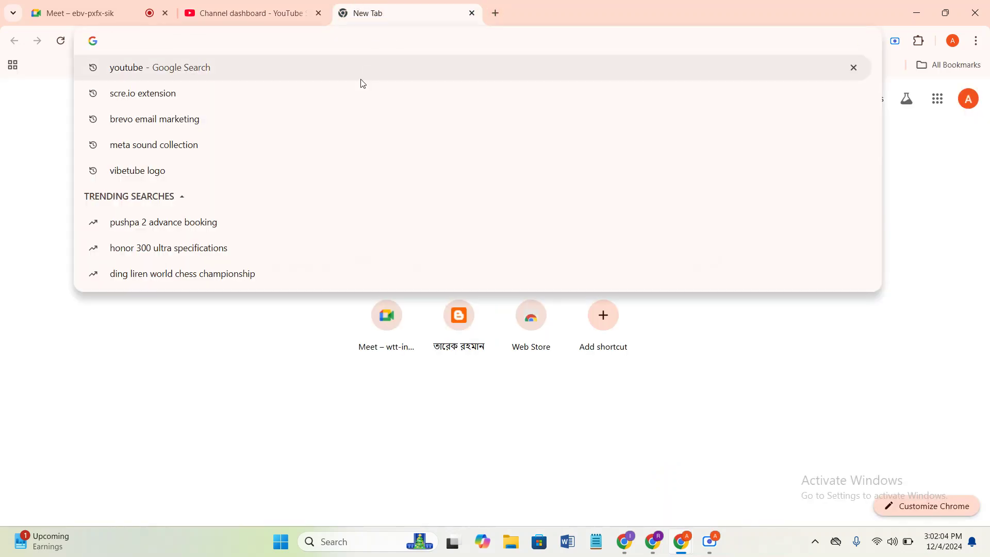
left_click(360, 75)
left_click(164, 203)
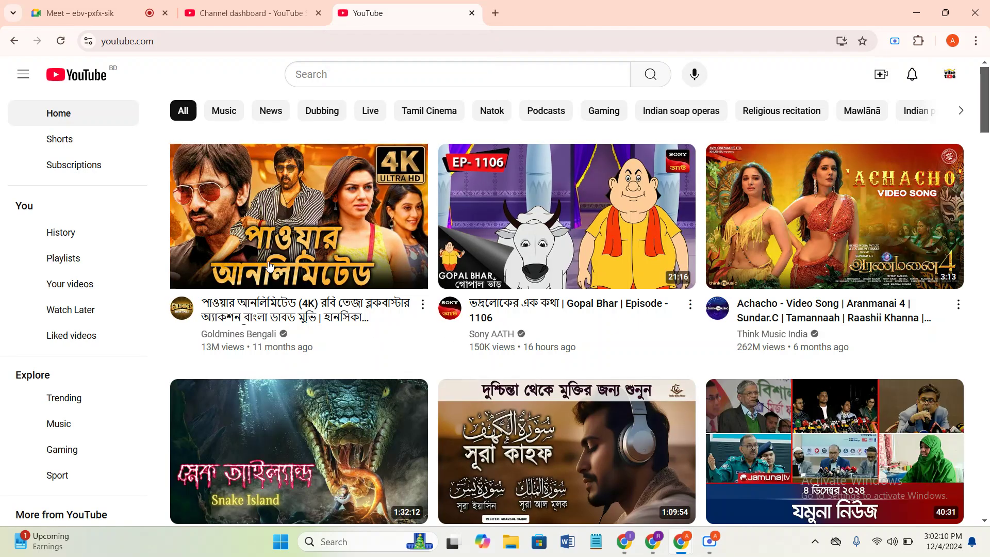
left_click(278, 273)
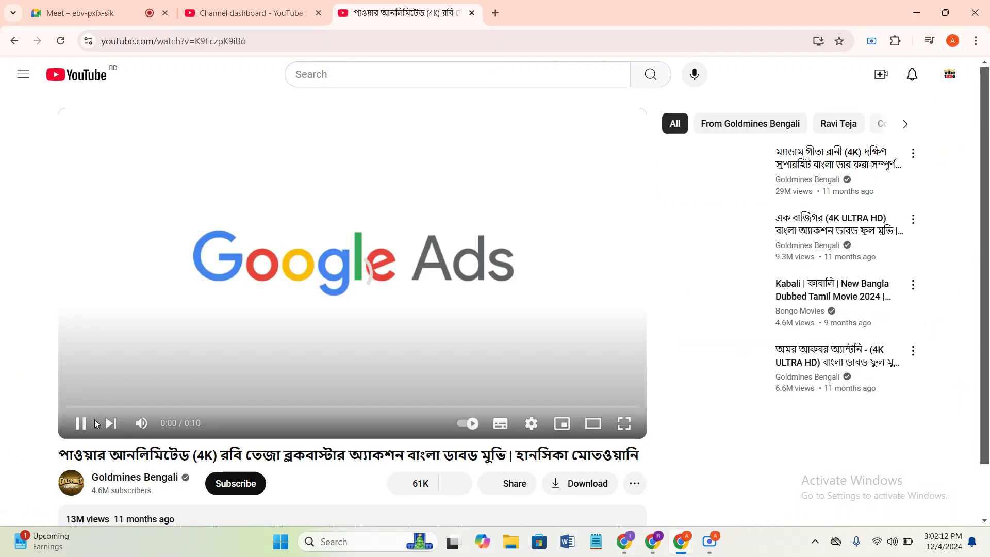
- Open the Goldmines Bengali channel page from the video and decline the YouTube Premium offer
scroll(433, 241, "down", 2)
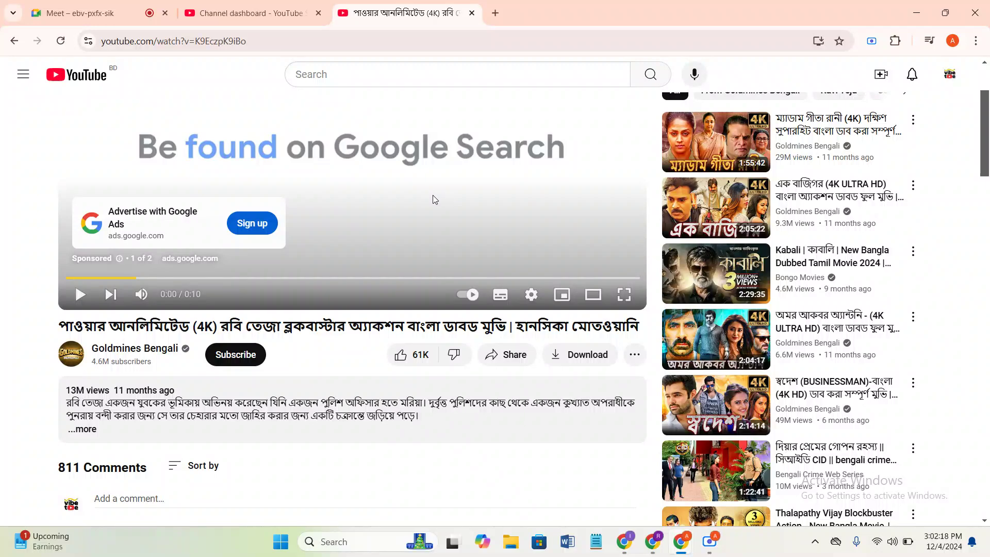
scroll(334, 279, "down", 2)
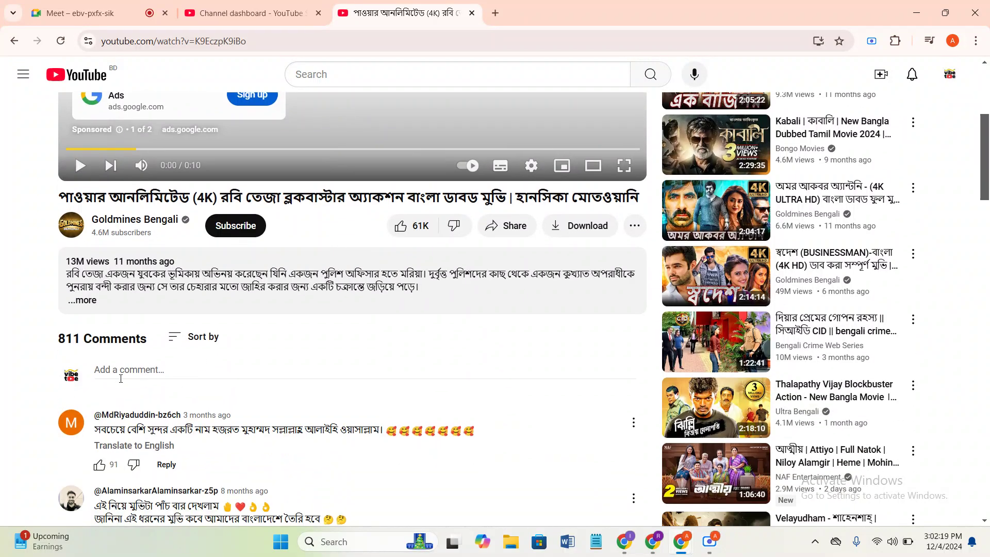
left_click(131, 220)
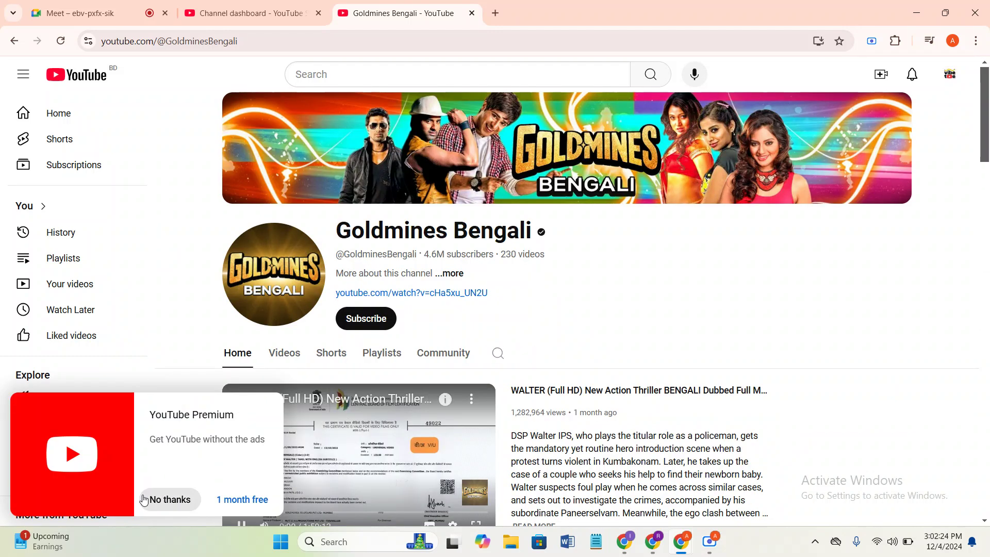
left_click(165, 499)
- Look through the Goldmines Bengali channel's home page, examining its featured video, playlists, thumbnails and titles
scroll(235, 496, "down", 1)
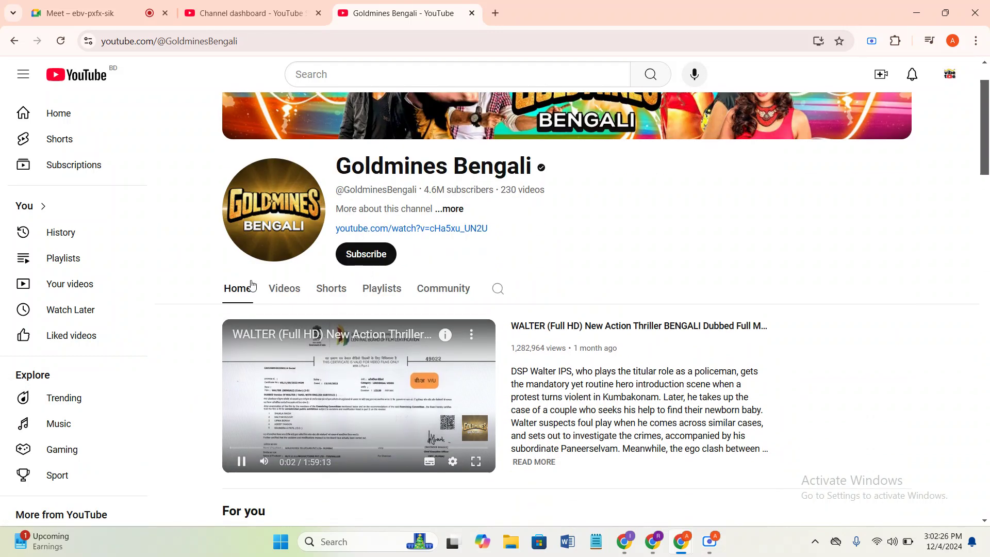
scroll(340, 394, "down", 3)
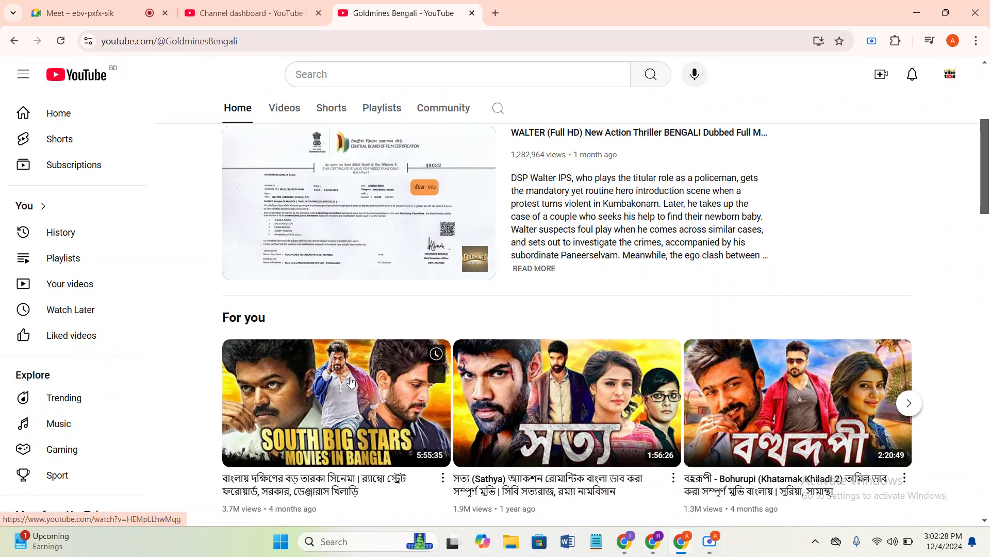
scroll(340, 390, "down", 4)
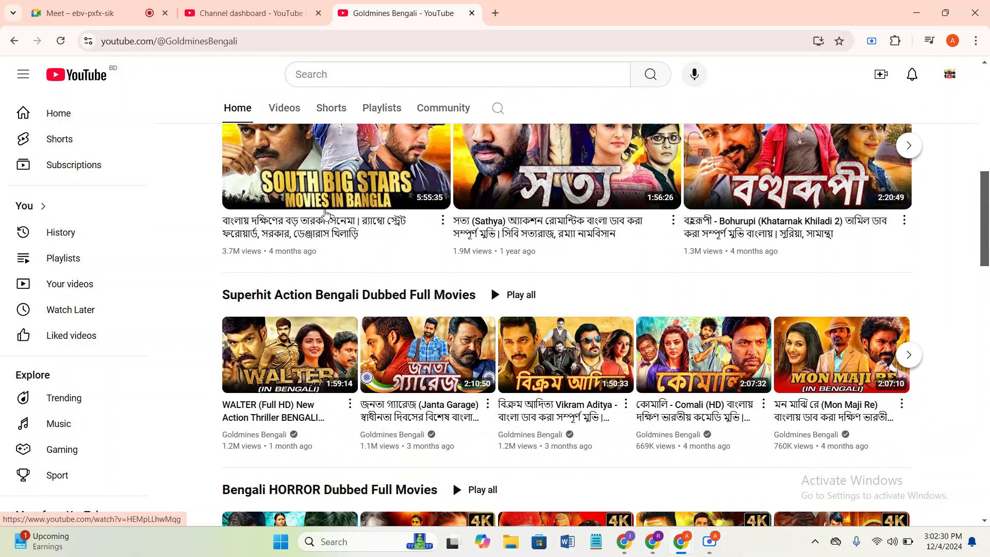
scroll(325, 179, "up", 2)
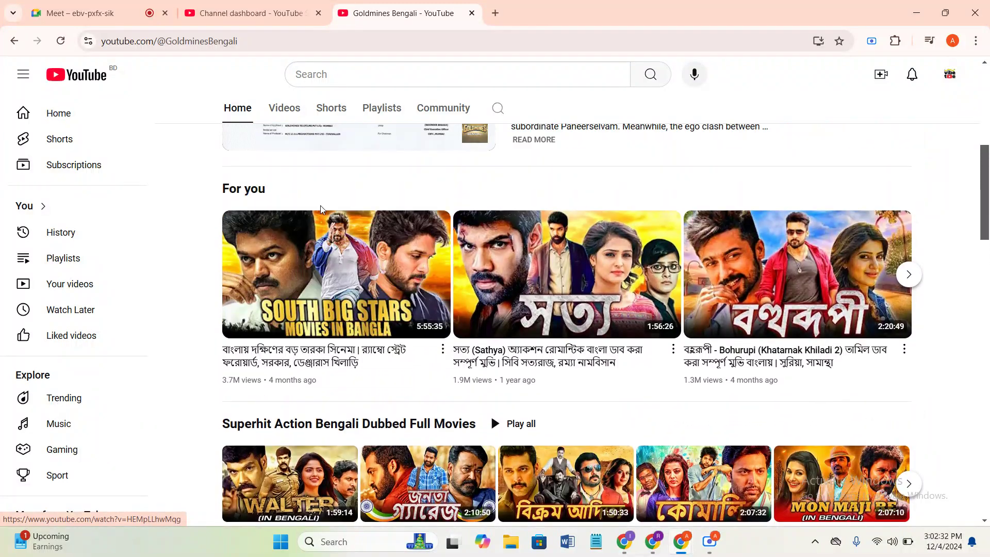
scroll(320, 304, "up", 5)
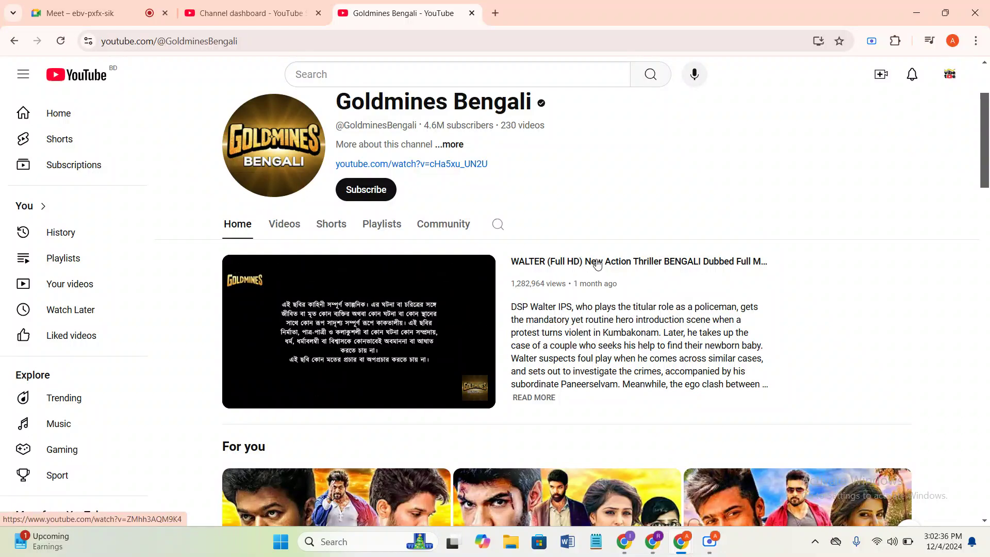
scroll(593, 246, "down", 15)
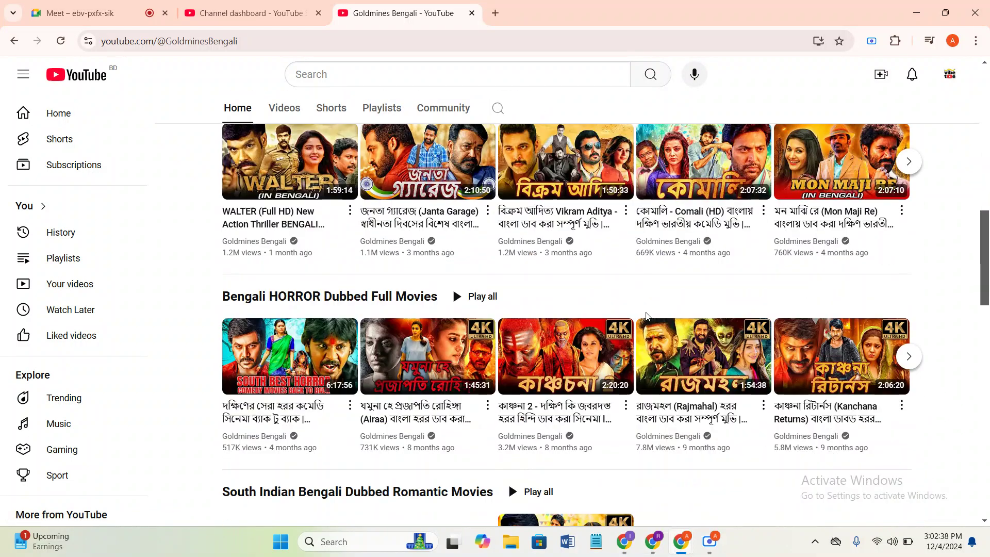
scroll(647, 317, "down", 5)
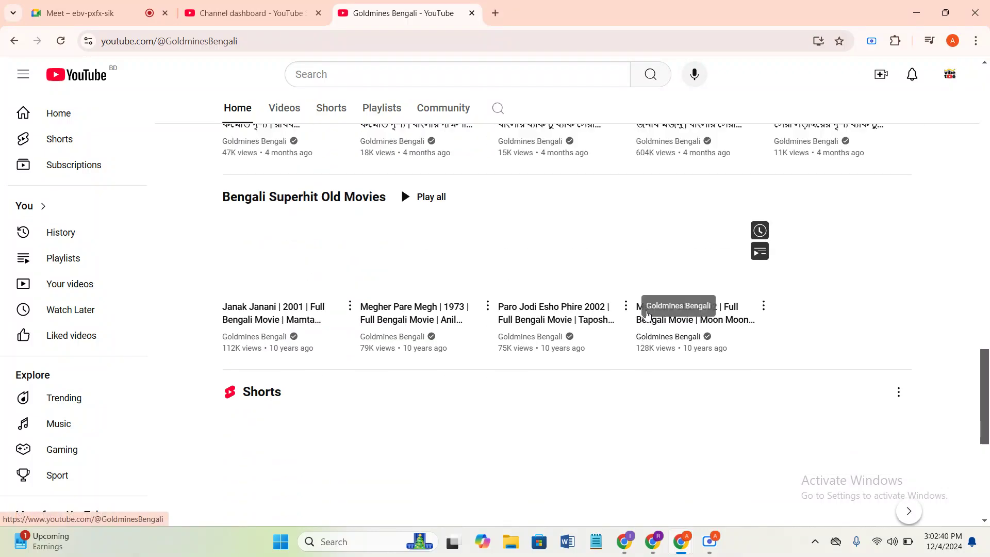
scroll(534, 189, "up", 9)
scroll(533, 189, "up", 5)
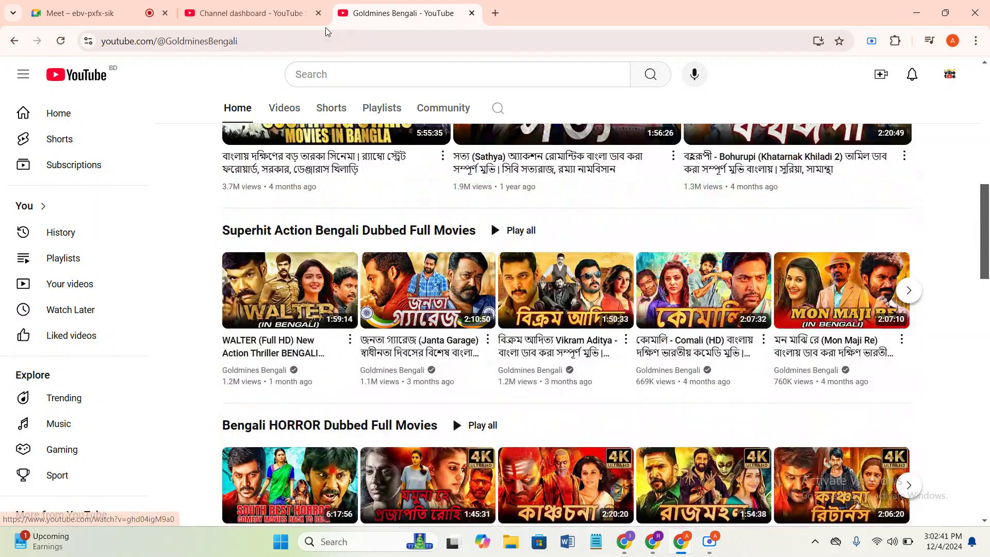
- Open a new browser tab for a web search and pause the featured WALTER video on the Goldmines Bengali page
left_click(495, 13)
left_click(480, 41)
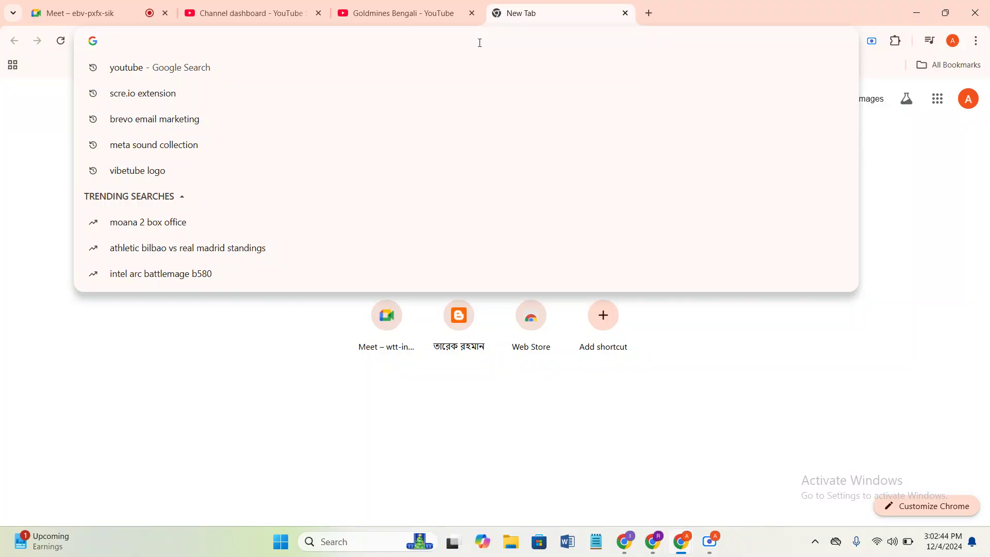
type("vi")
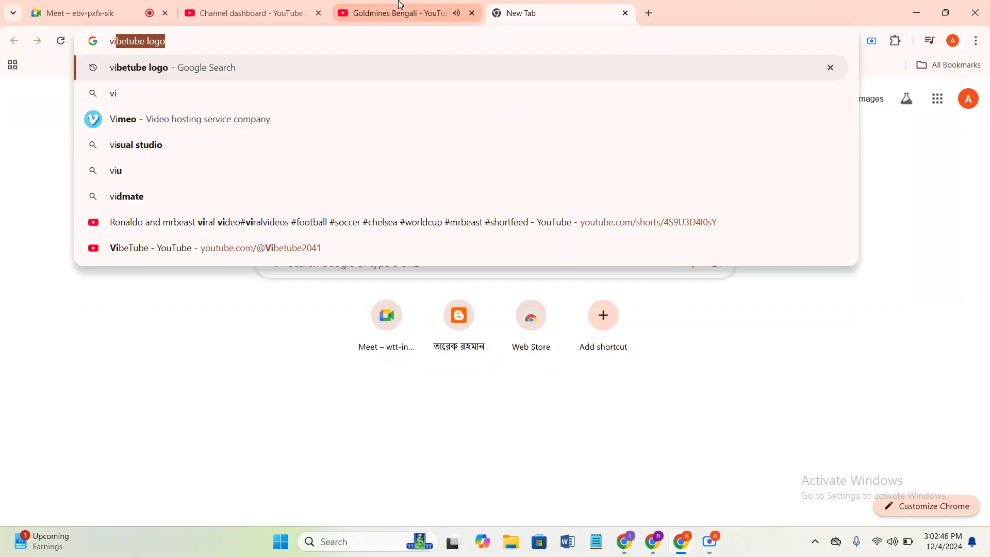
left_click(400, 4)
scroll(330, 360, "up", 10)
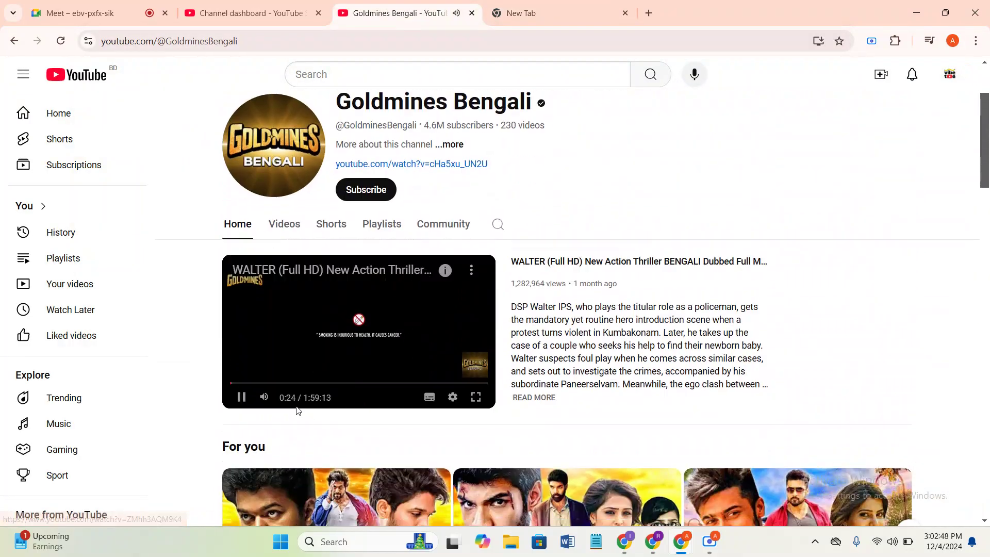
left_click(241, 397)
- Search Google for "vidiq" in the new tab and open the vidIQ website from the results
left_click(566, 7)
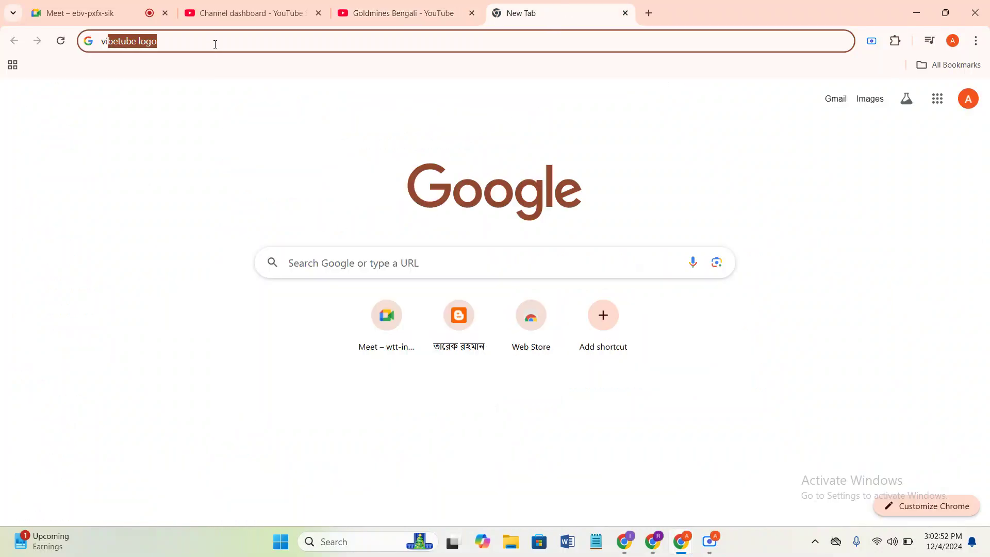
type("d")
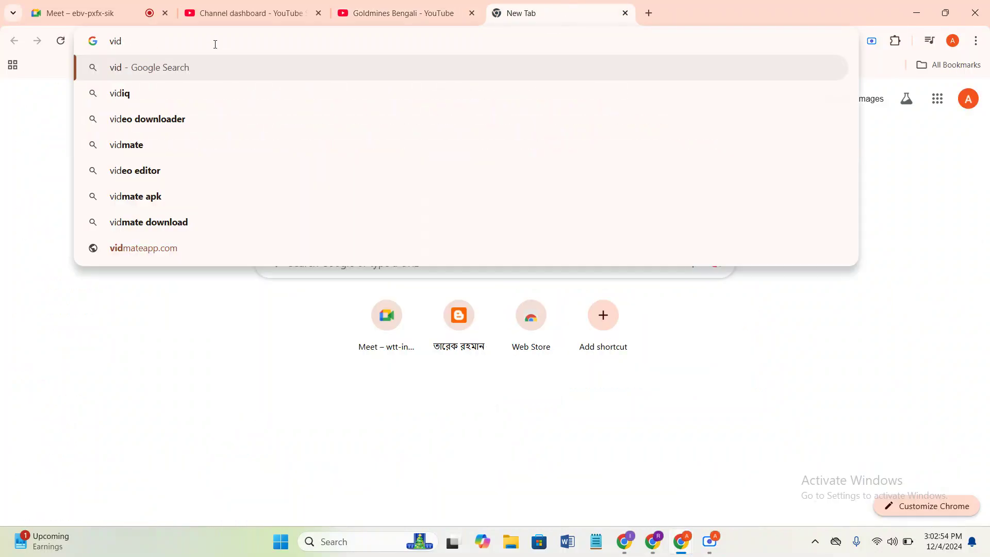
left_click(123, 100)
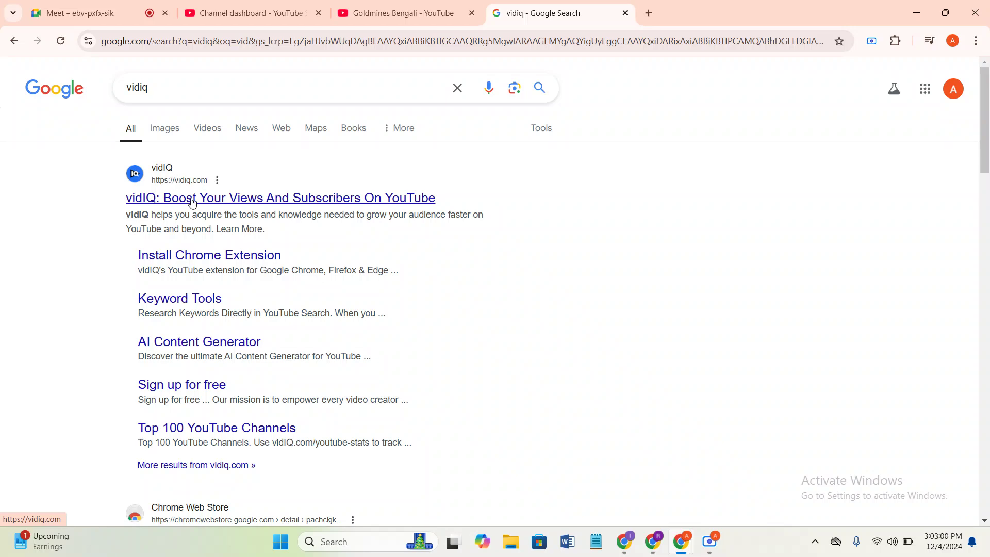
left_click(177, 204)
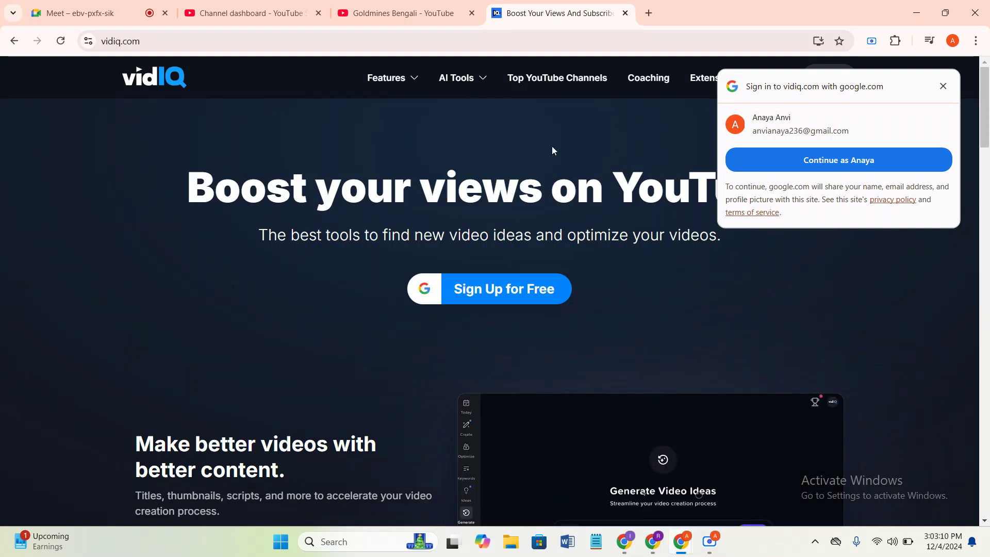
- Return to the vidiq search results and open the Chrome Web Store page of vidIQ Vision for YouTube
mouse_move(405, 4)
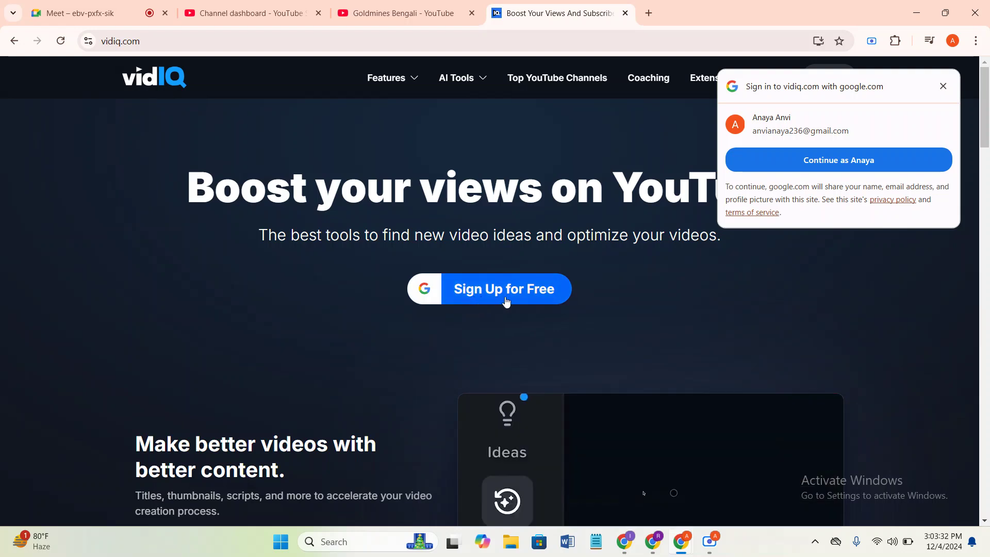
left_click(15, 44)
scroll(218, 246, "down", 1)
scroll(221, 250, "up", 3)
scroll(207, 309, "down", 1)
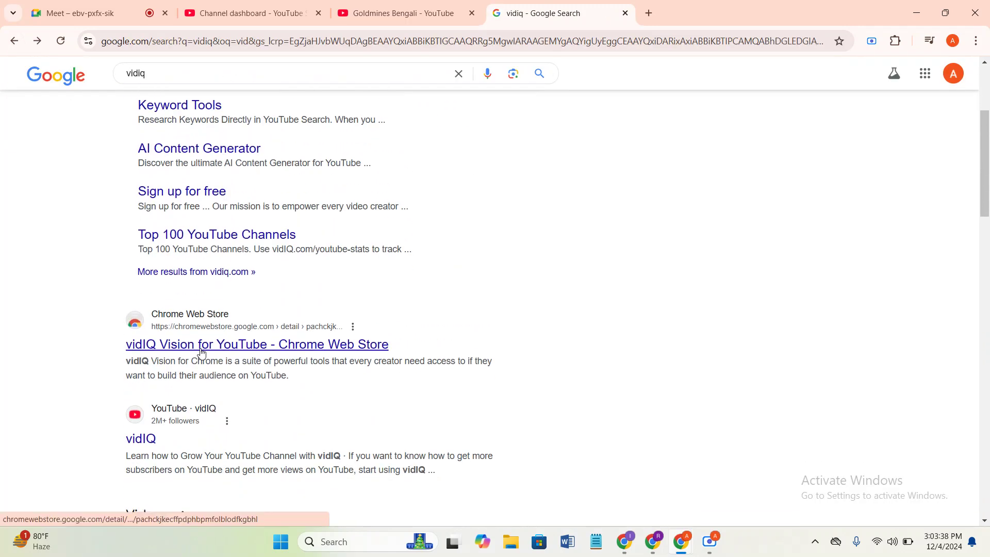
left_click(201, 345)
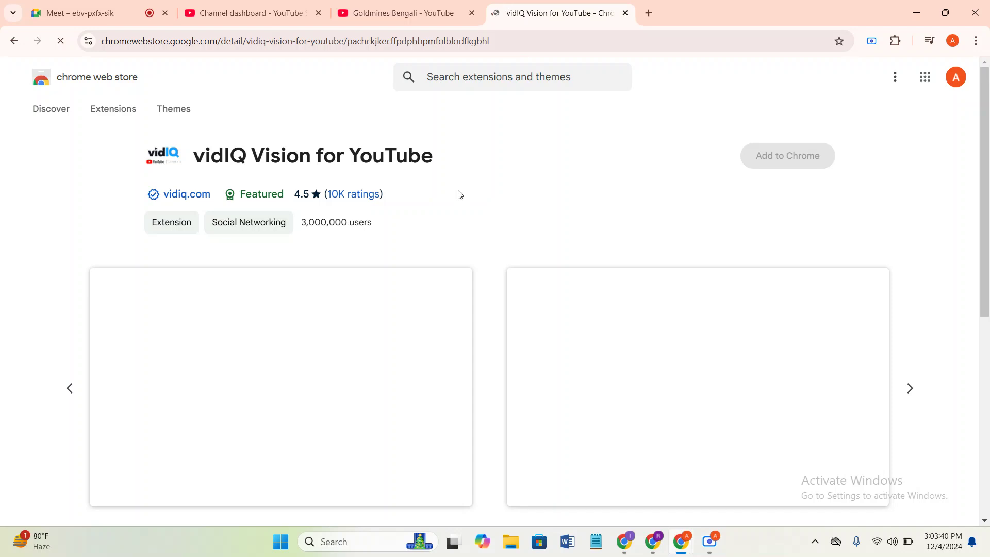
- Add the vidIQ Vision for YouTube extension to Chrome and approve its permissions
left_click_drag(191, 161, 432, 165)
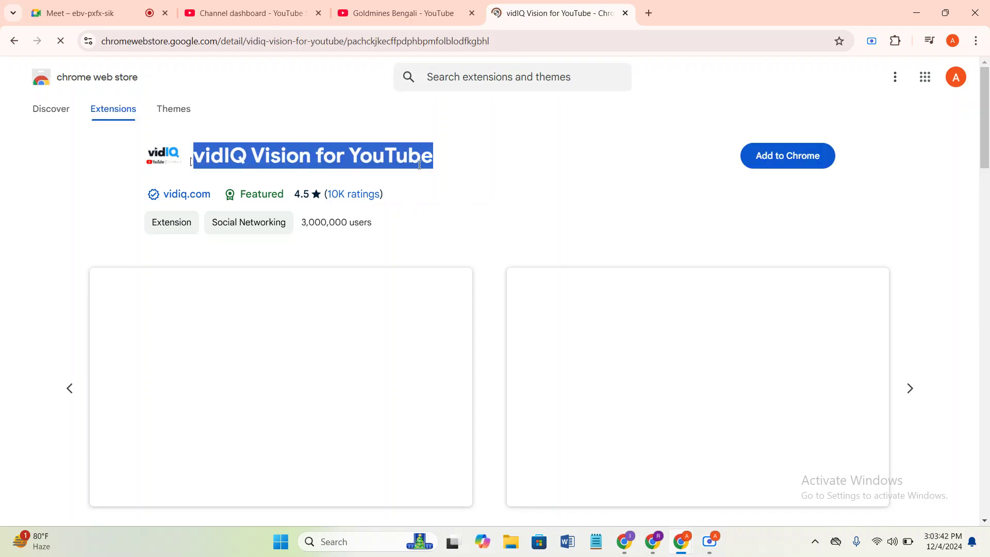
left_click(768, 153)
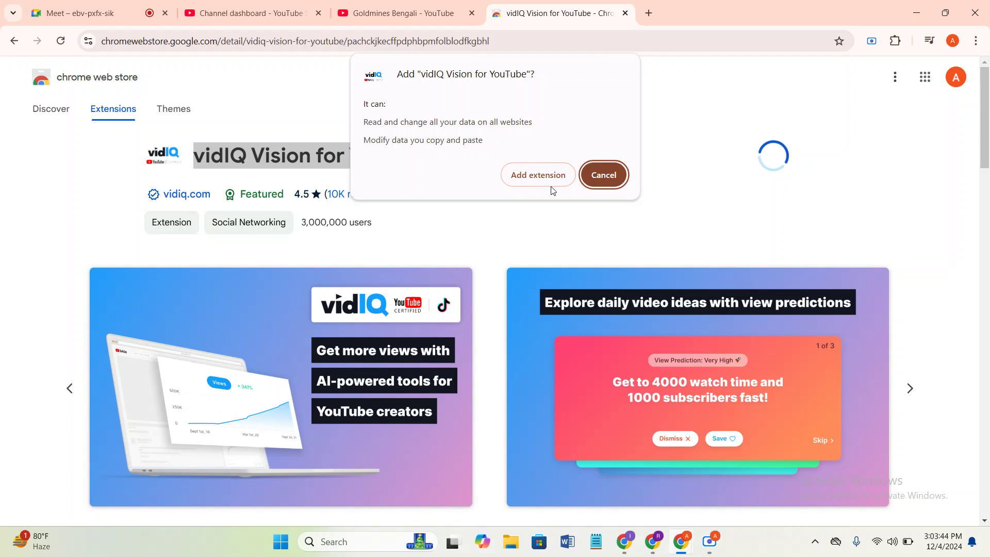
left_click(531, 183)
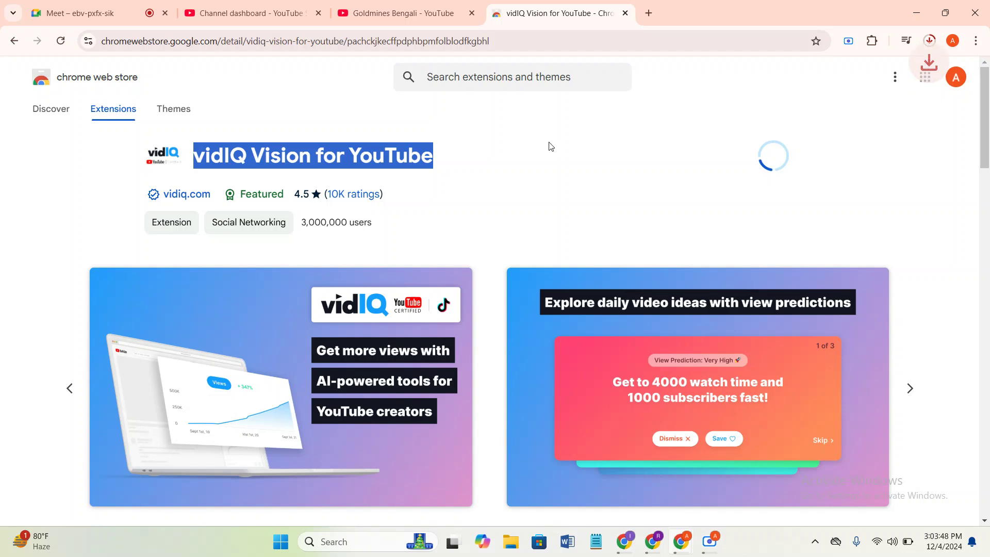
left_click(929, 42)
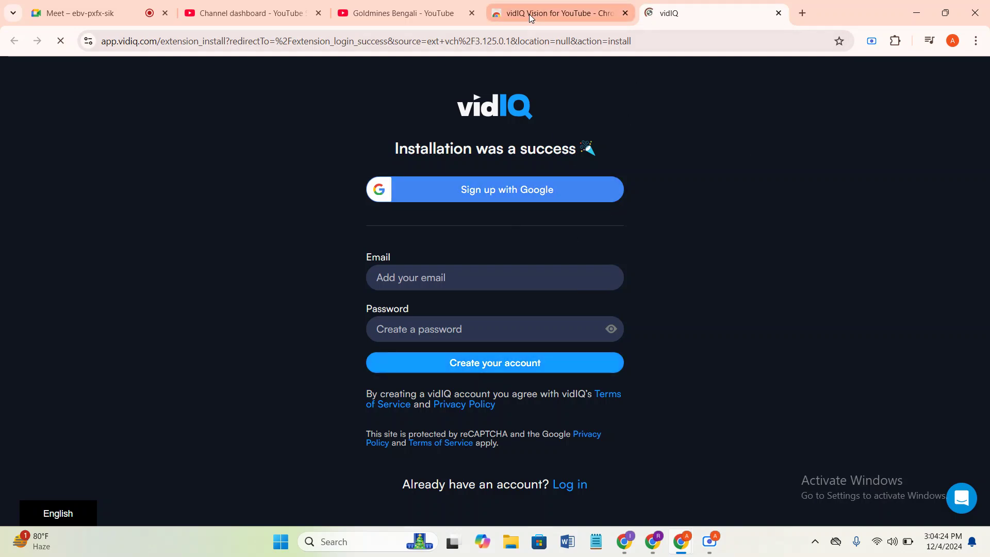
- Try to submit the vidIQ account creation form with the email and password fields left blank
mouse_move(529, 14)
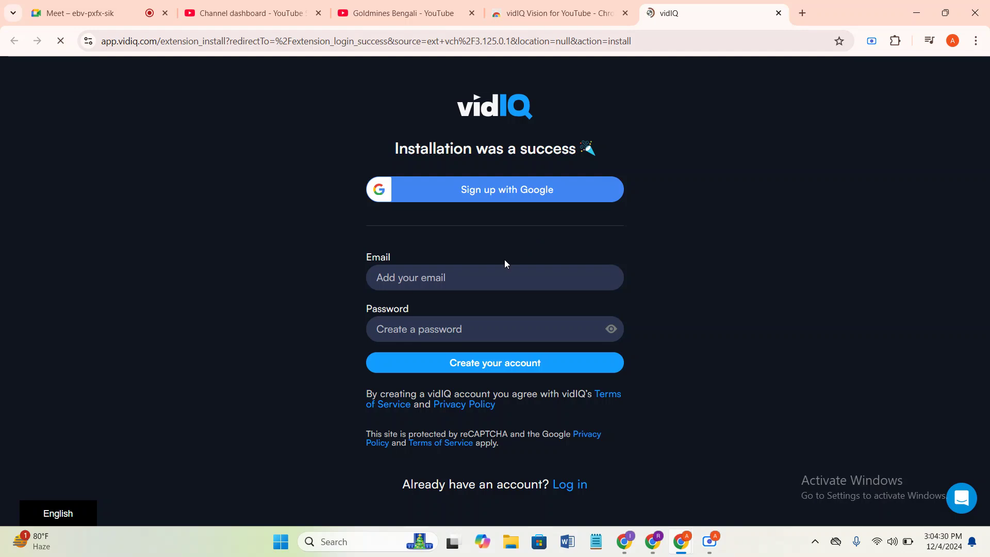
left_click(433, 284)
left_click(464, 364)
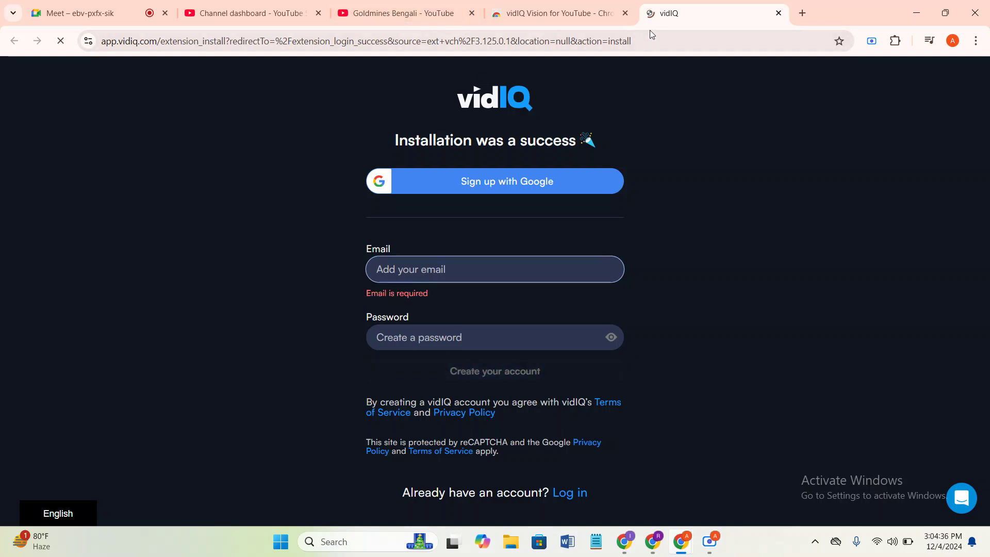
- Open a new tab and copy the signed-in Google account's email address from the account details
left_click(802, 13)
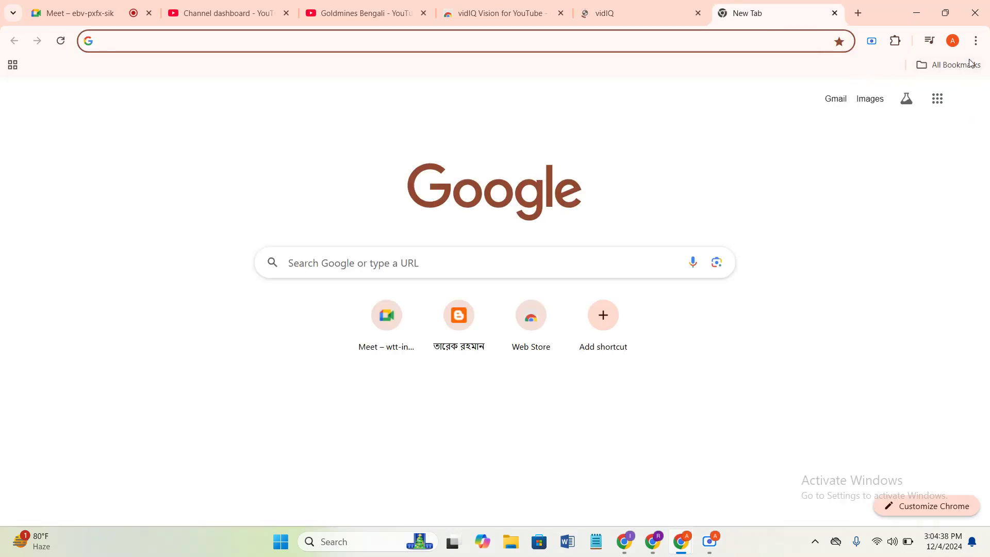
left_click(968, 99)
triple_click(846, 140)
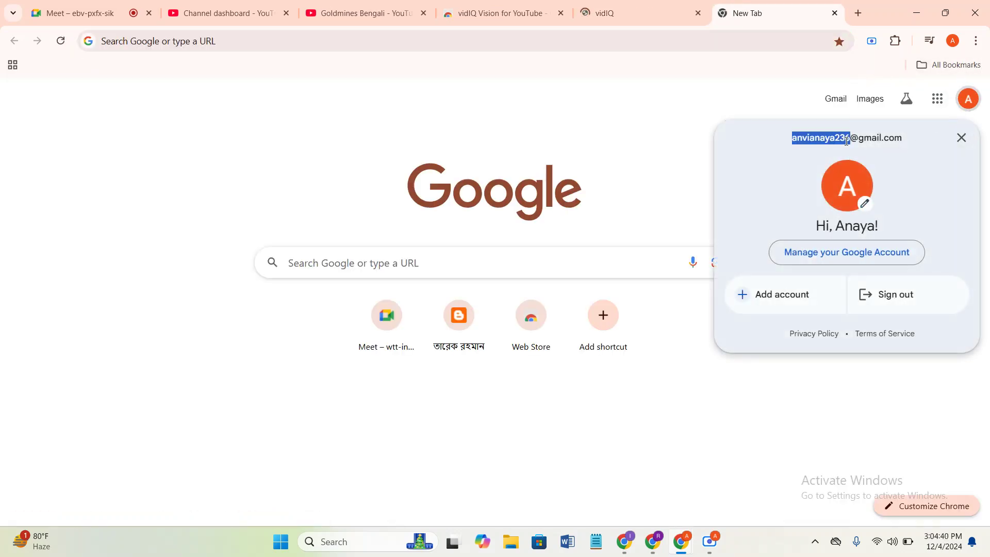
right_click(839, 146)
left_click(815, 156)
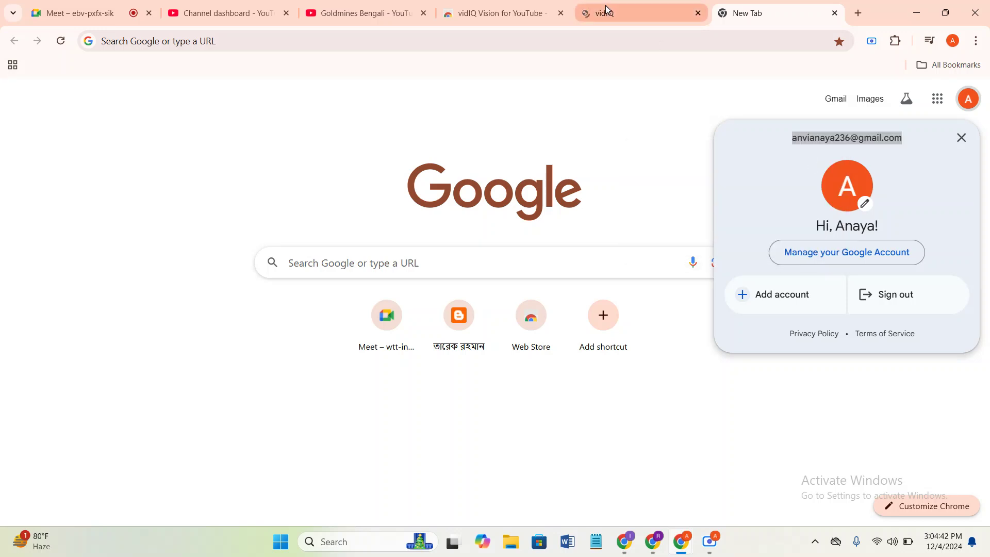
- Return to the vidIQ sign-up form and paste the copied email address into the email field
left_click(598, 13)
right_click(453, 269)
left_click(473, 156)
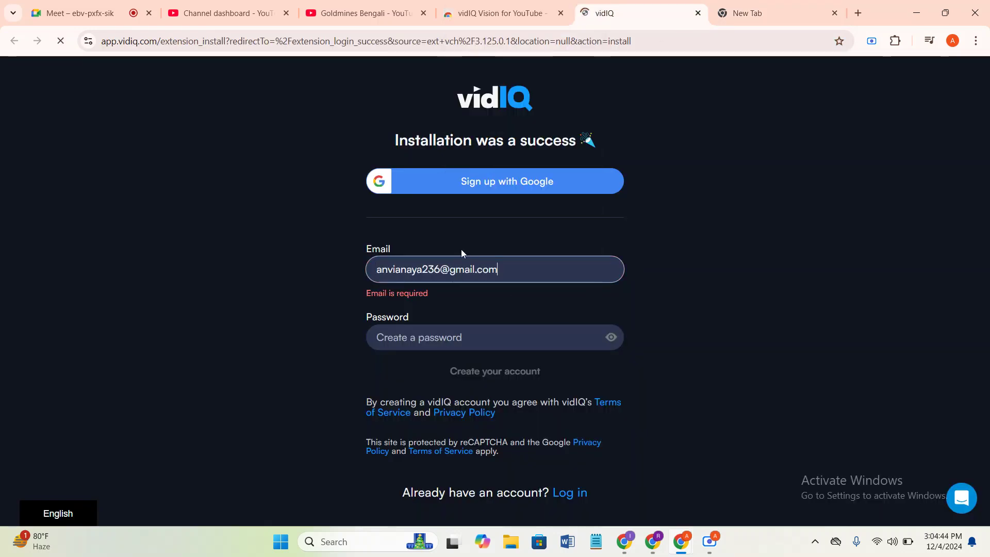
- Decline the suggested strong password and choose an own password in the vidIQ sign-up form's password field
left_click(455, 336)
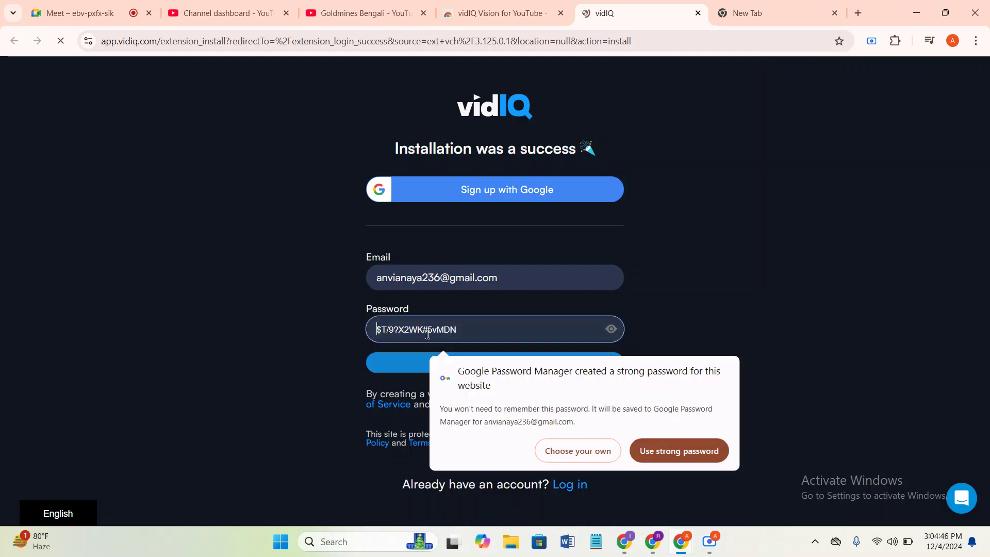
left_click(578, 460)
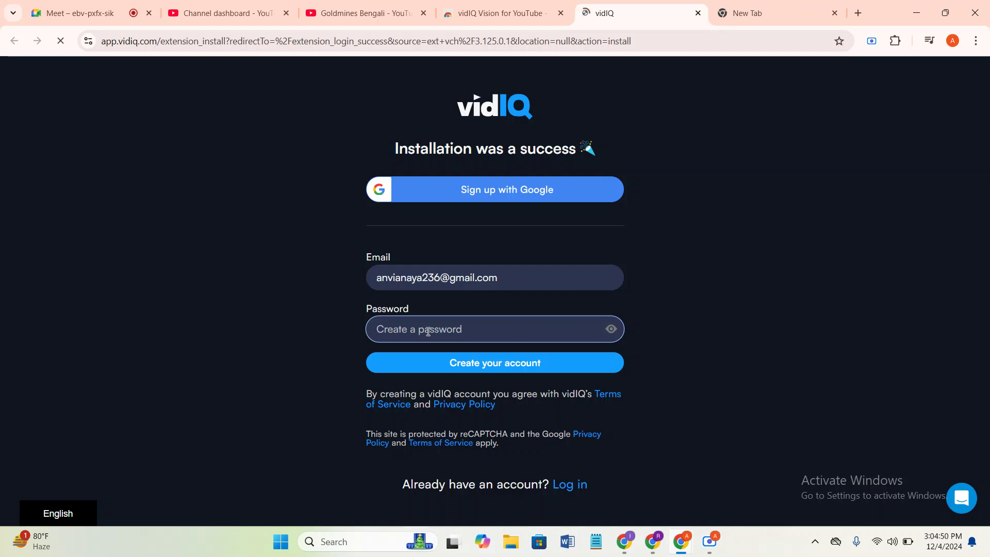
type("a")
key("BackSpace")
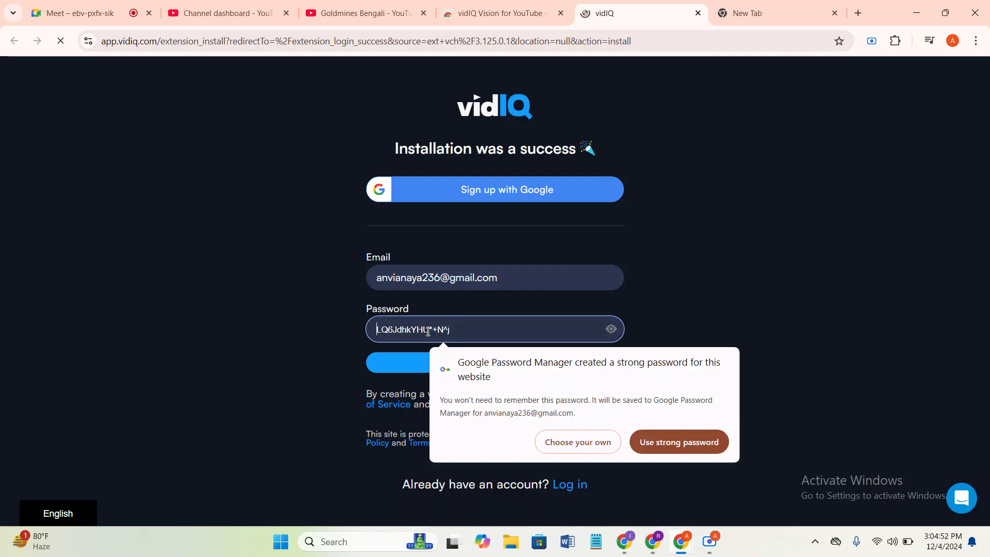
left_click(583, 445)
left_click(709, 541)
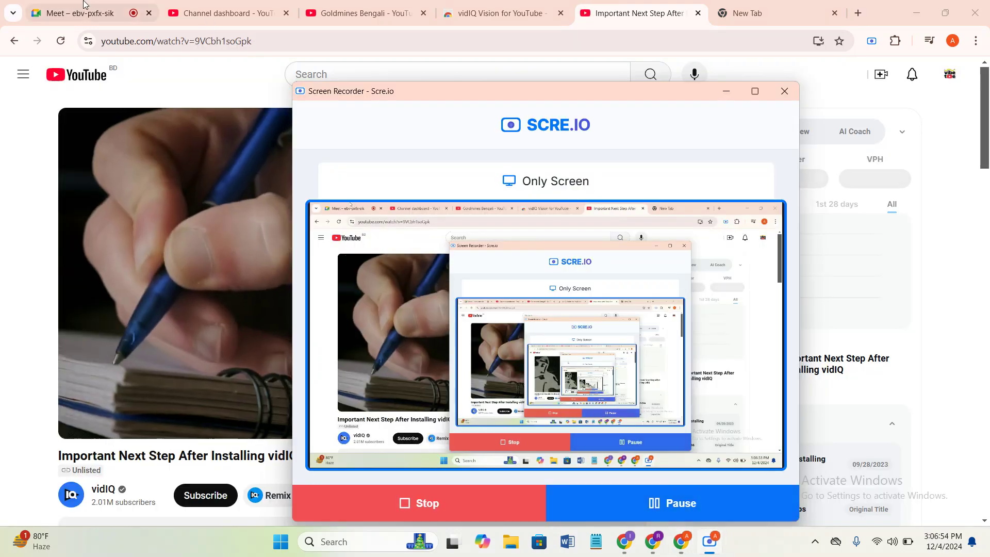
left_click(85, 7)
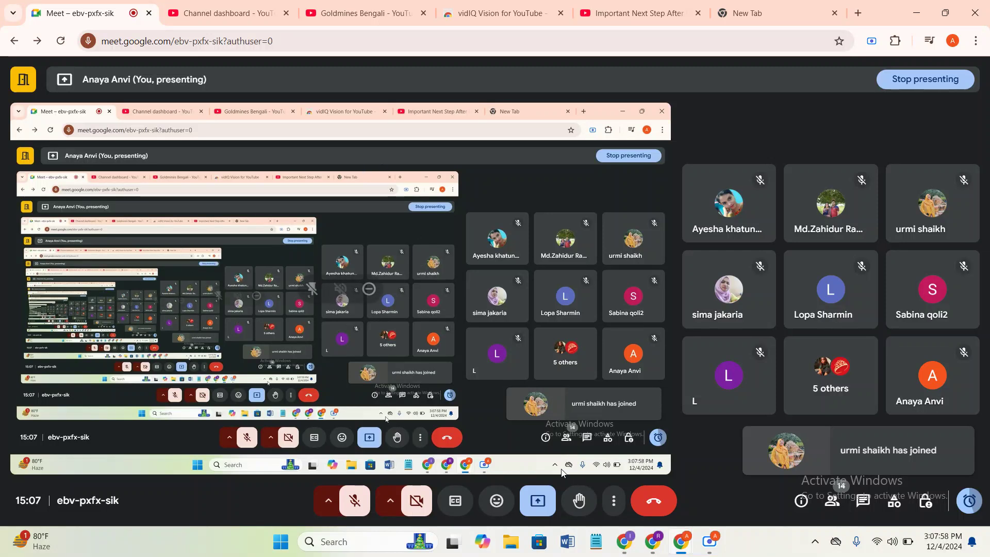
left_click(704, 532)
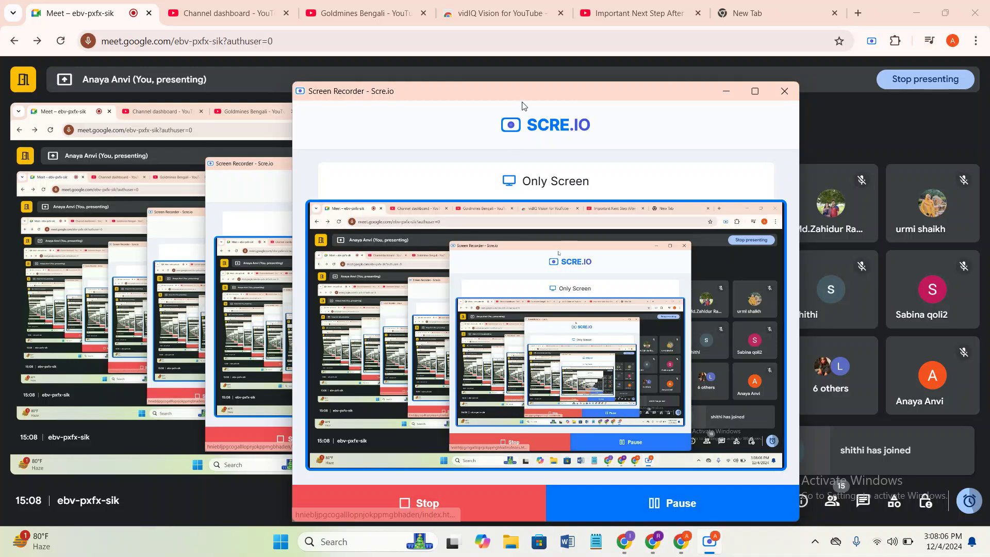
left_click_drag(546, 91, 494, 84)
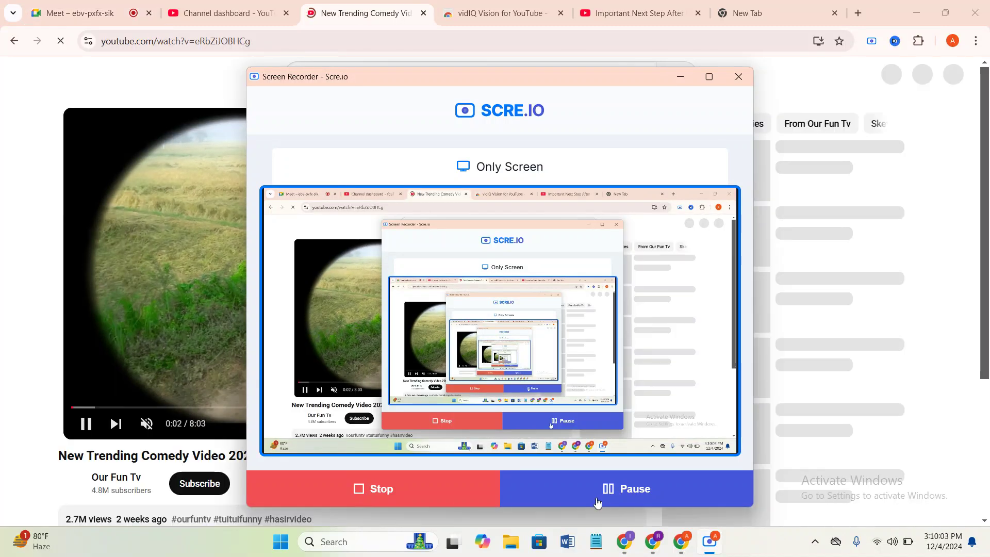
left_click(380, 13)
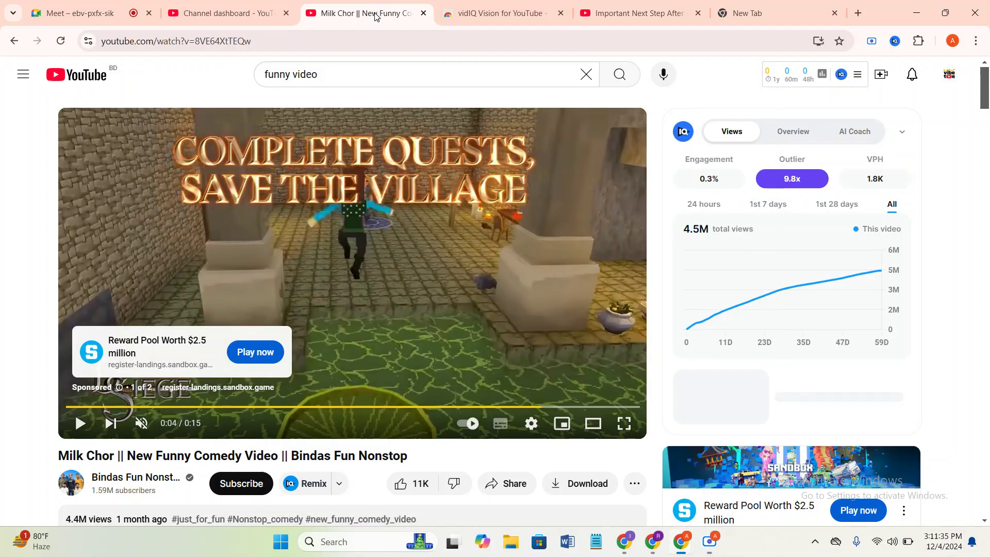
- In YouTube Studio, select the file "WhatsApp Video 2024-12-04" from the Desktop folder and upload it
left_click(282, 8)
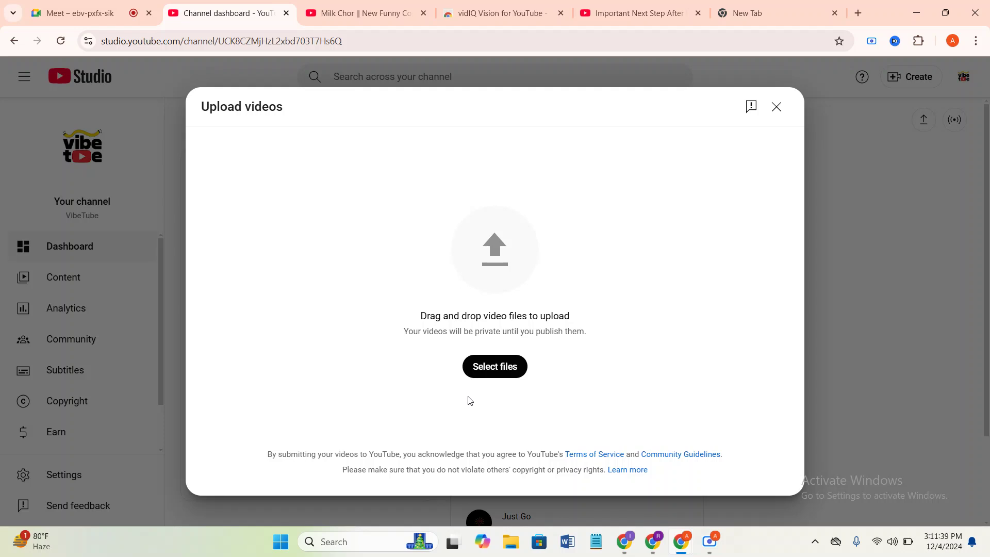
left_click(496, 375)
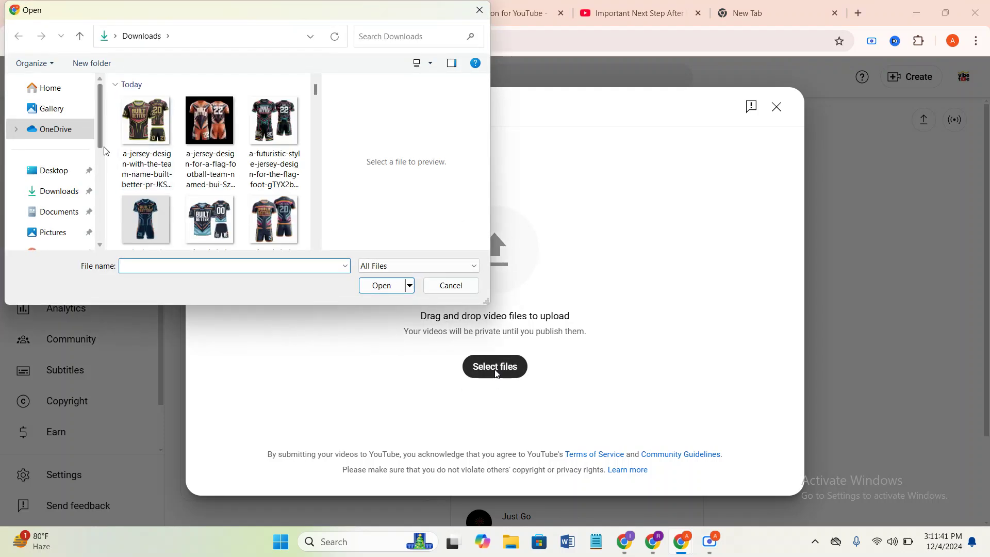
left_click(53, 170)
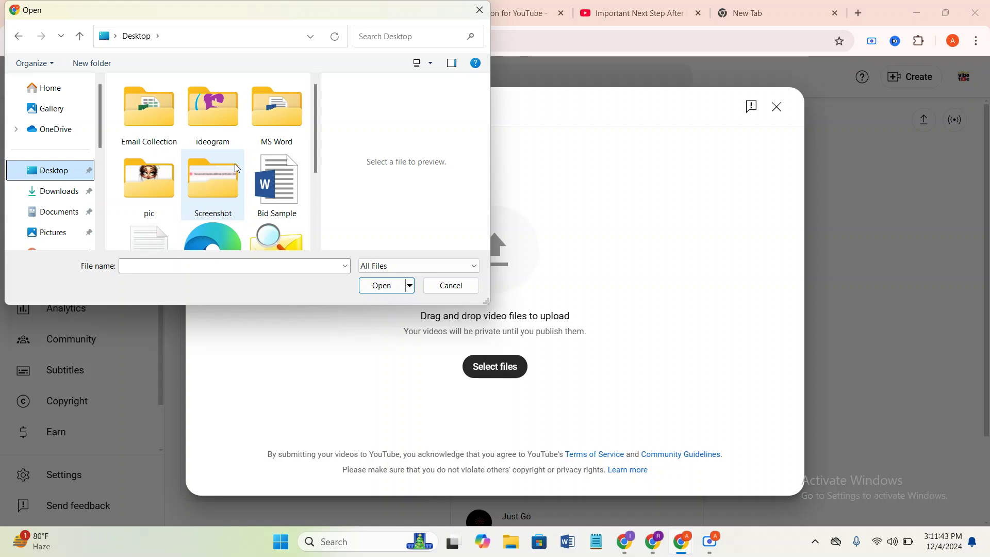
scroll(263, 164, "down", 1)
left_click(266, 178)
left_click(366, 285)
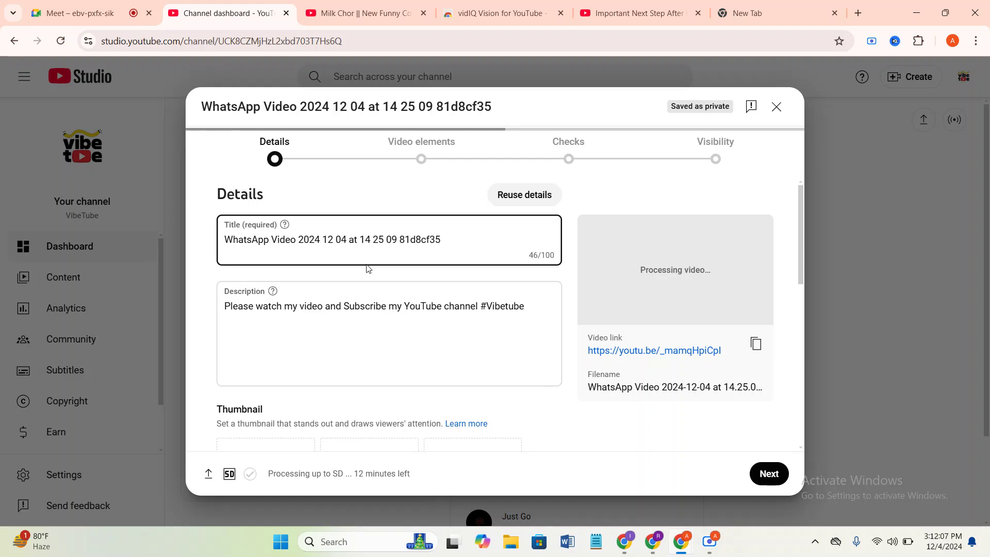
- Replace the uploaded video's default title with "Emotion Video"
left_click_drag(459, 237, 197, 261)
key("BackSpace")
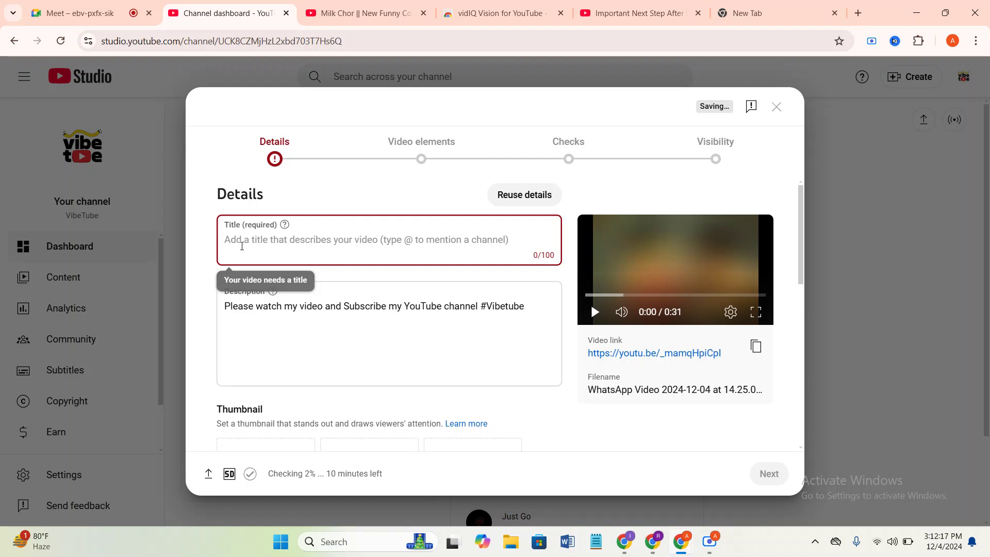
type("E")
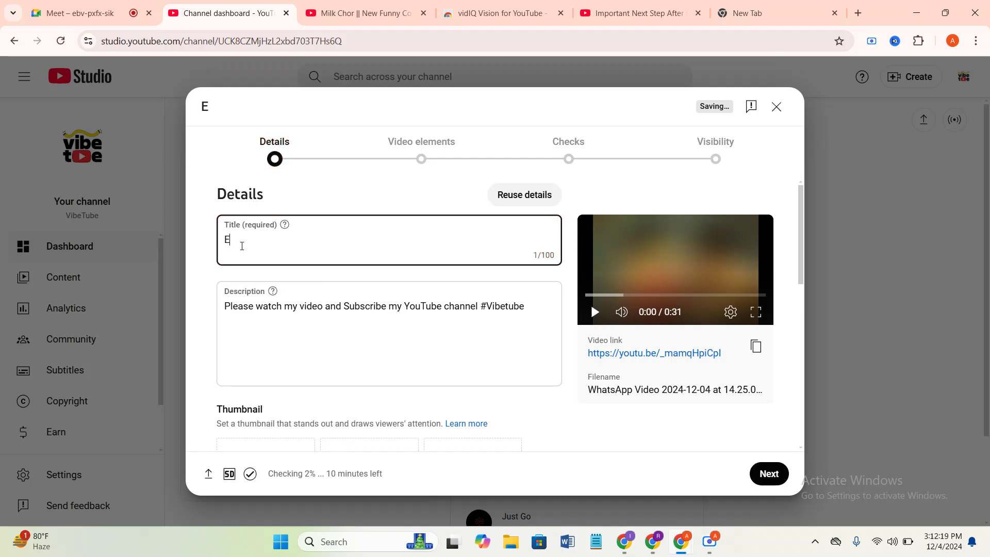
type("motion Video")
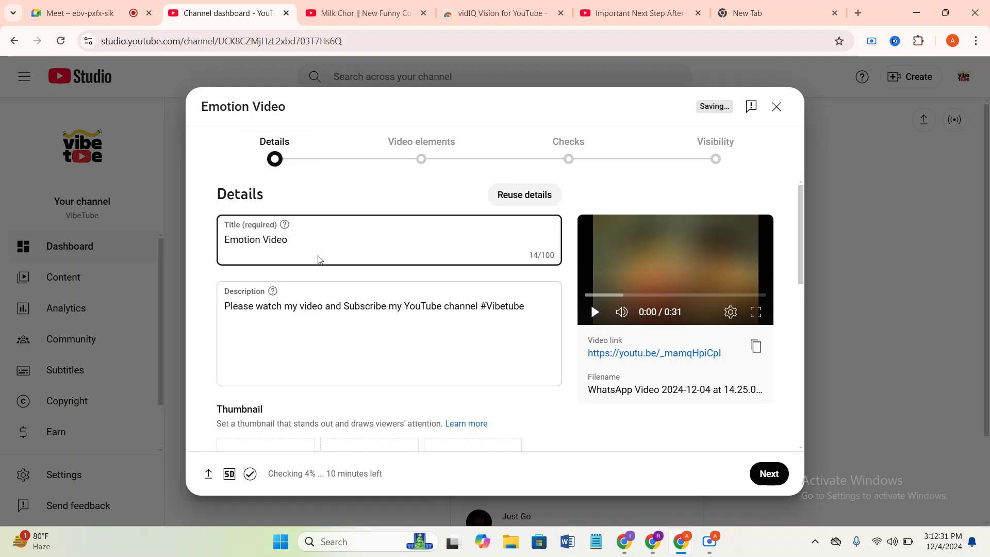
- Append "/ Vibetube" to the end of the video title
left_click_drag(293, 240, 176, 231)
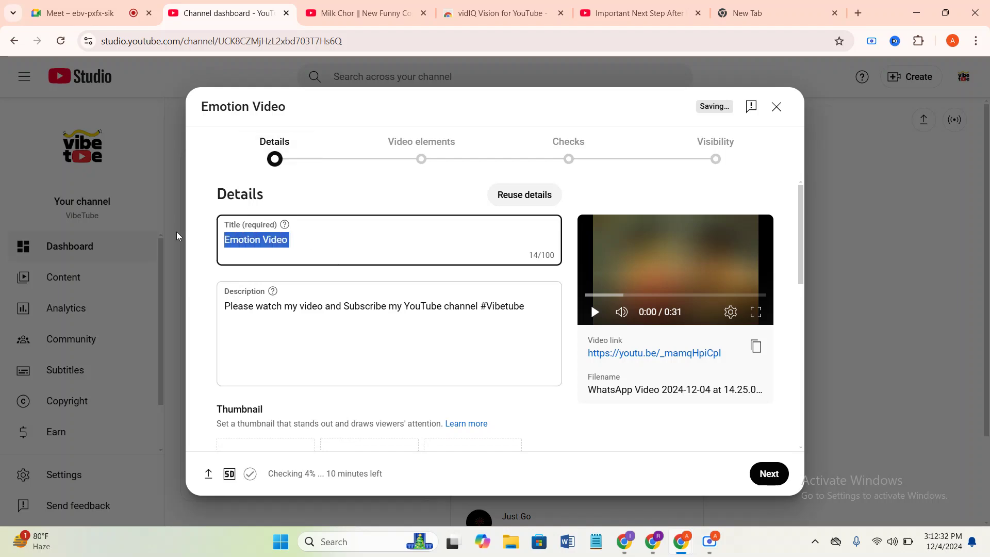
left_click(294, 240)
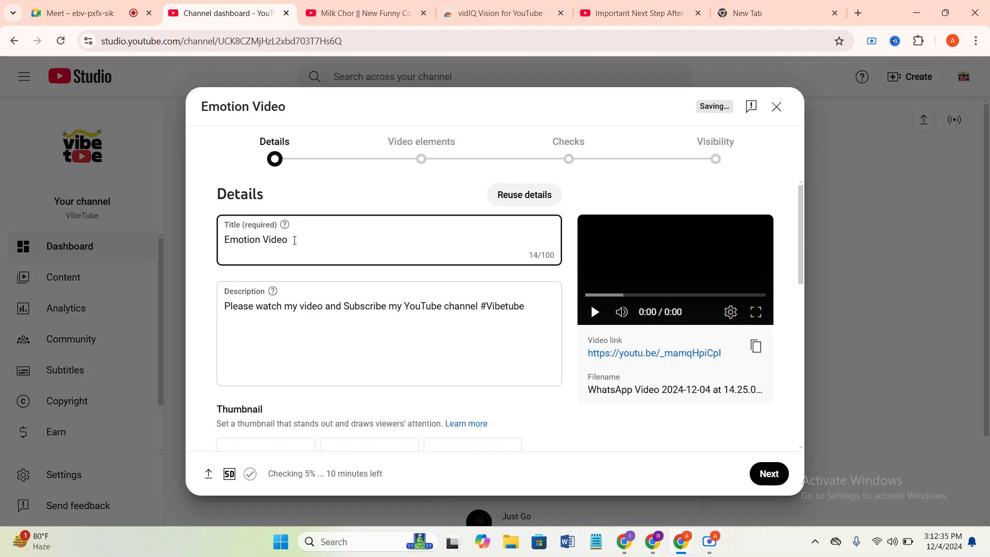
type("/")
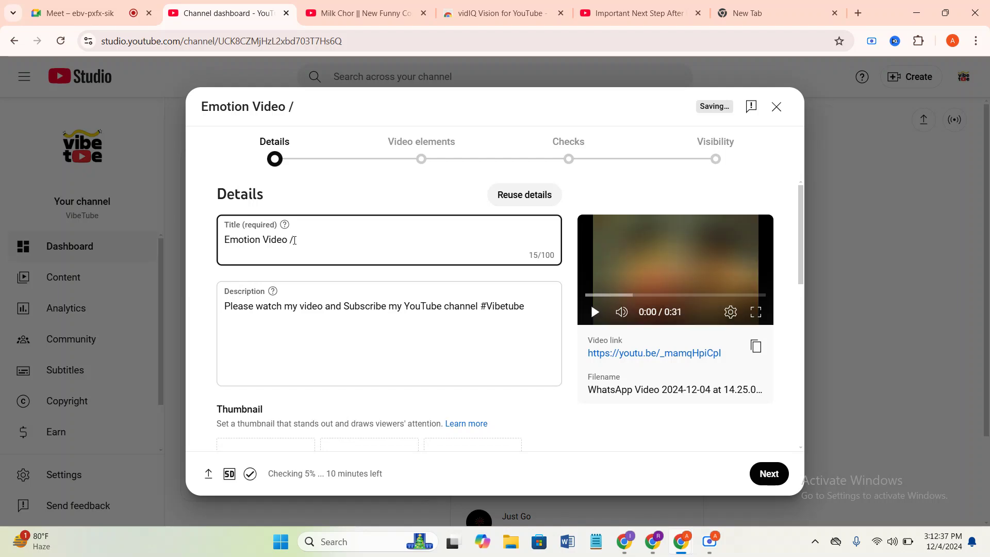
type(" Videyo")
type("u")
key("BackSpace")
key("BackSpace")
key("BackSpace")
key("BackSpace")
key("BackSpace")
type("be")
type("ube")
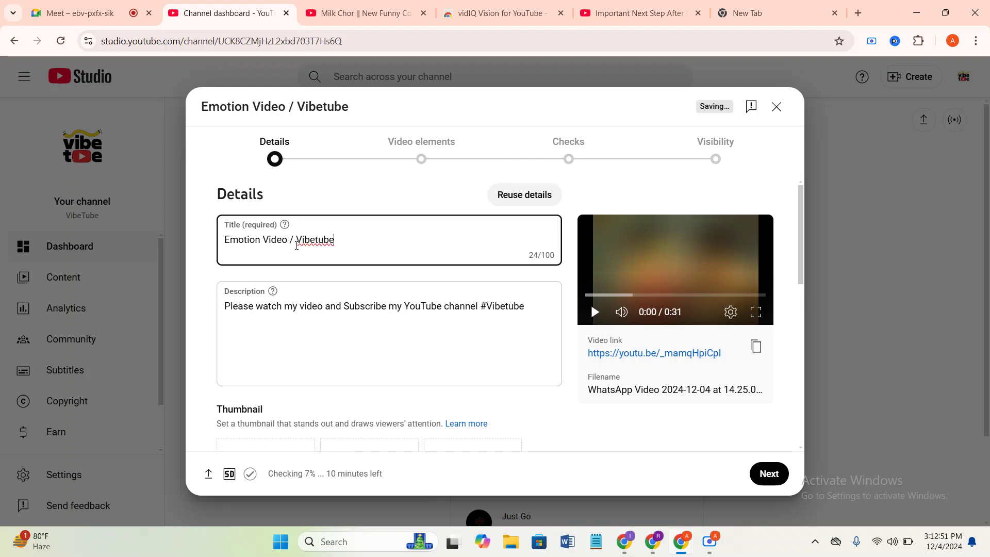
- Copy the full title onto a new line below the existing description text and add blank lines after it
left_click_drag(354, 238, 139, 249)
key("ctrl+c")
left_click(275, 332)
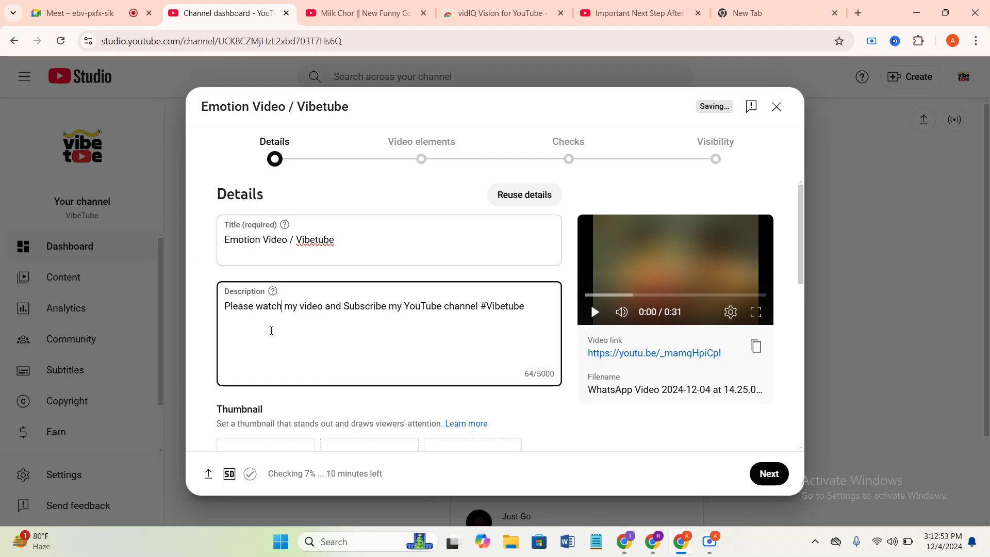
key("Return")
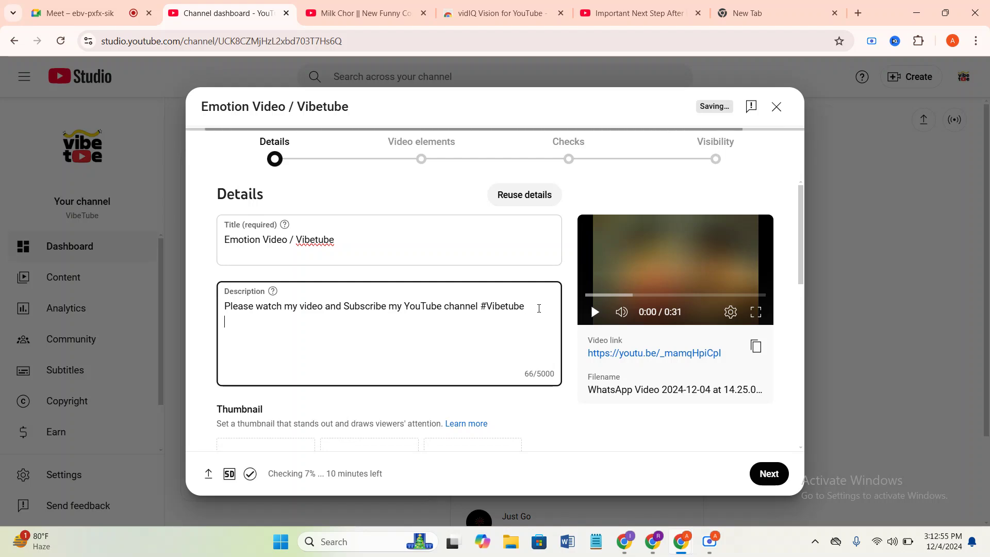
key("ctrl+v")
key("Return")
key("Return")
key("Return")
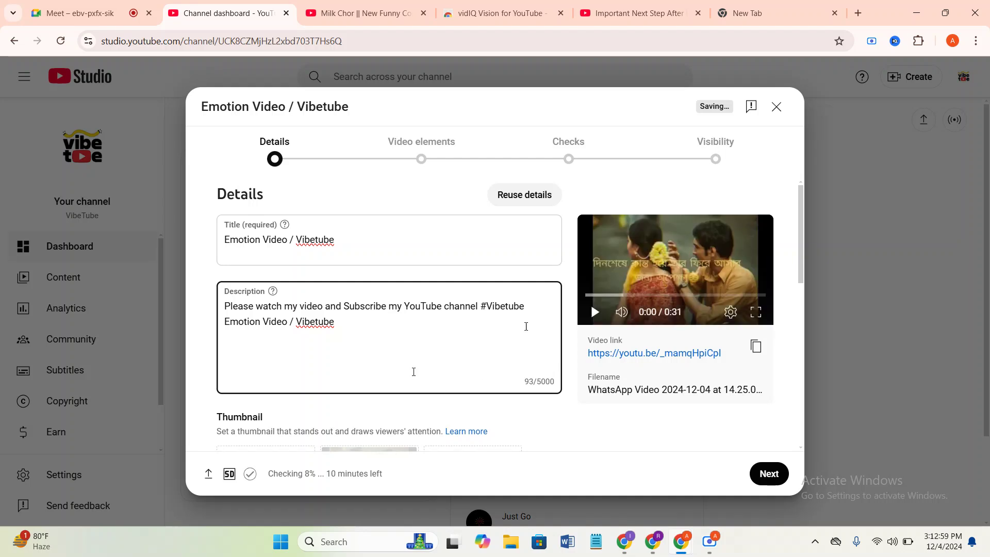
- Add the hashtags #vibetube, #funnyvideo and #emotional on the last line of the video description
scroll(414, 374, "down", 1)
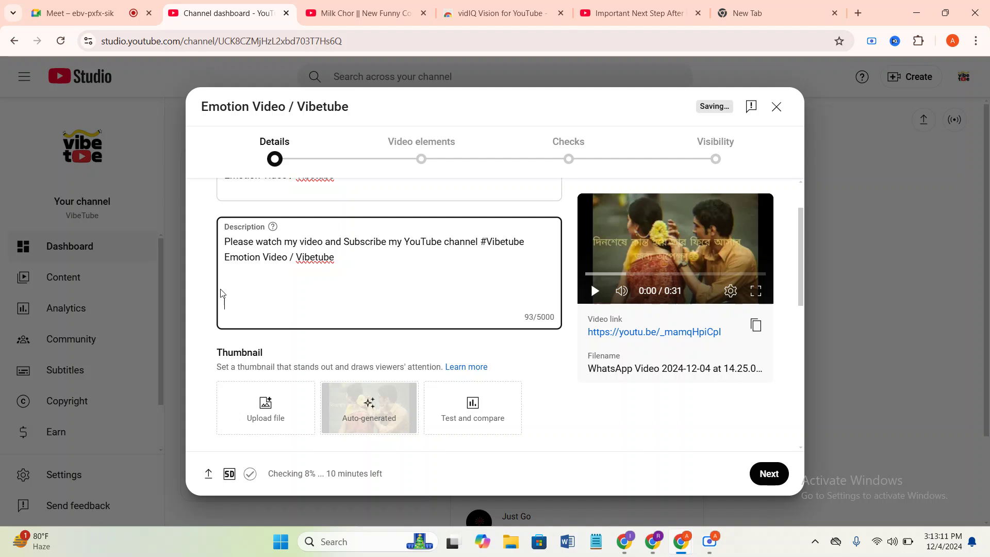
left_click(259, 304)
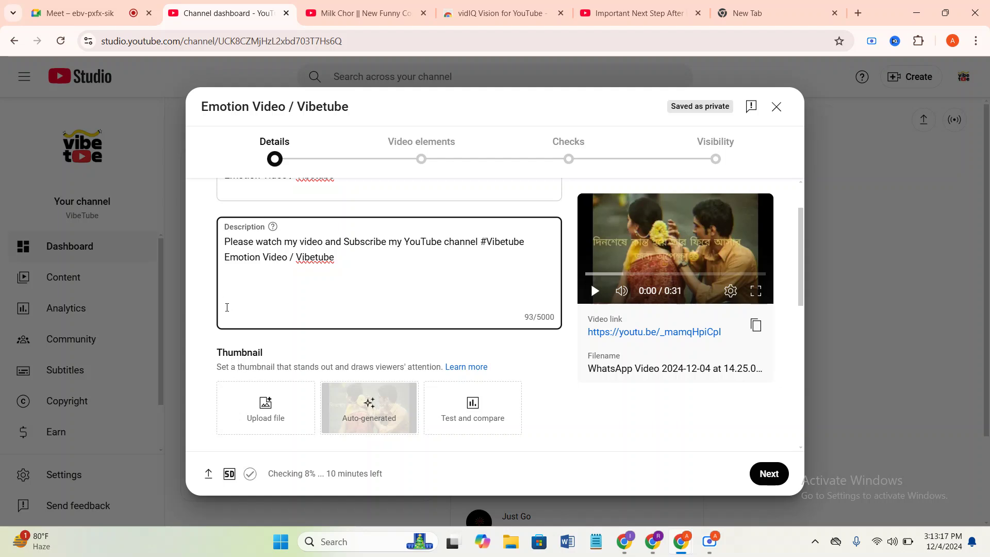
type("#")
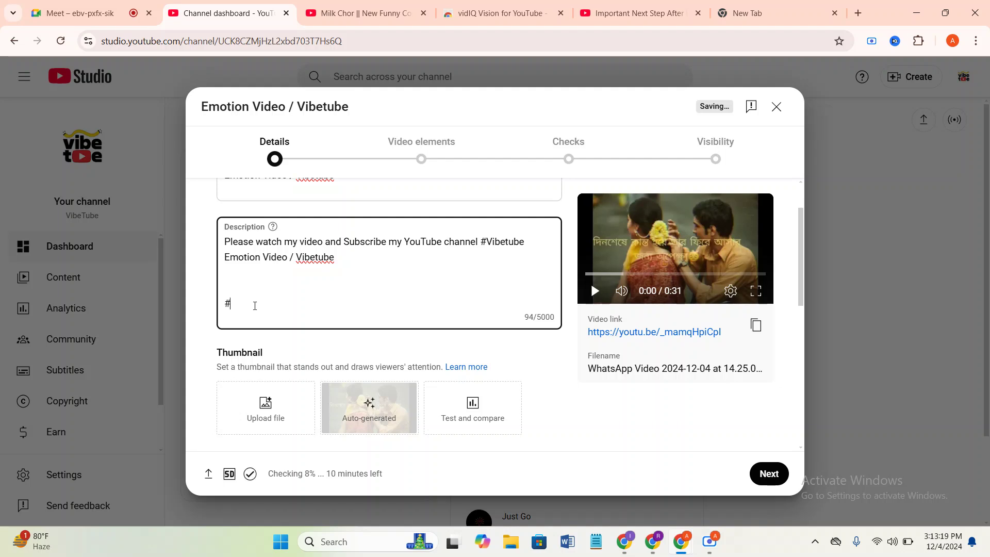
type("vibetu")
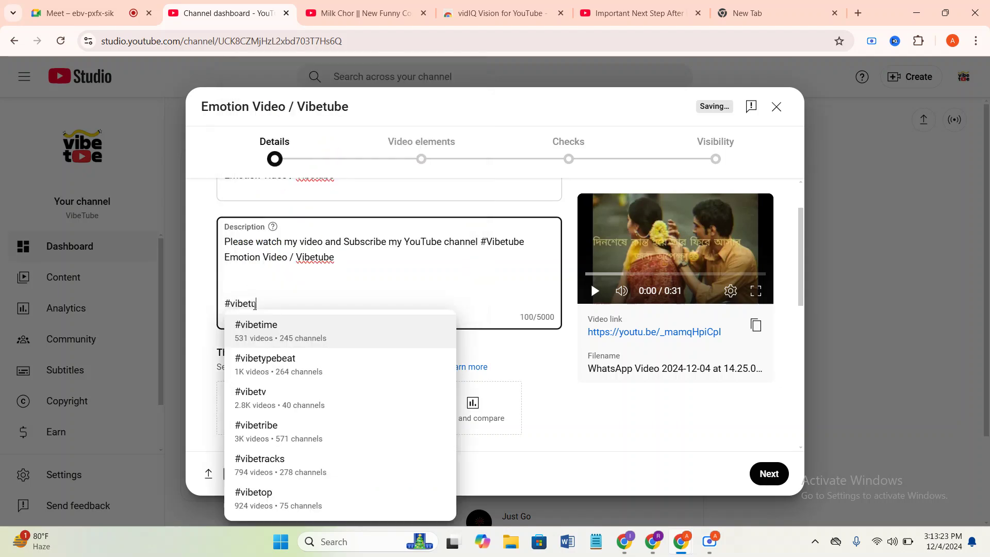
type("be")
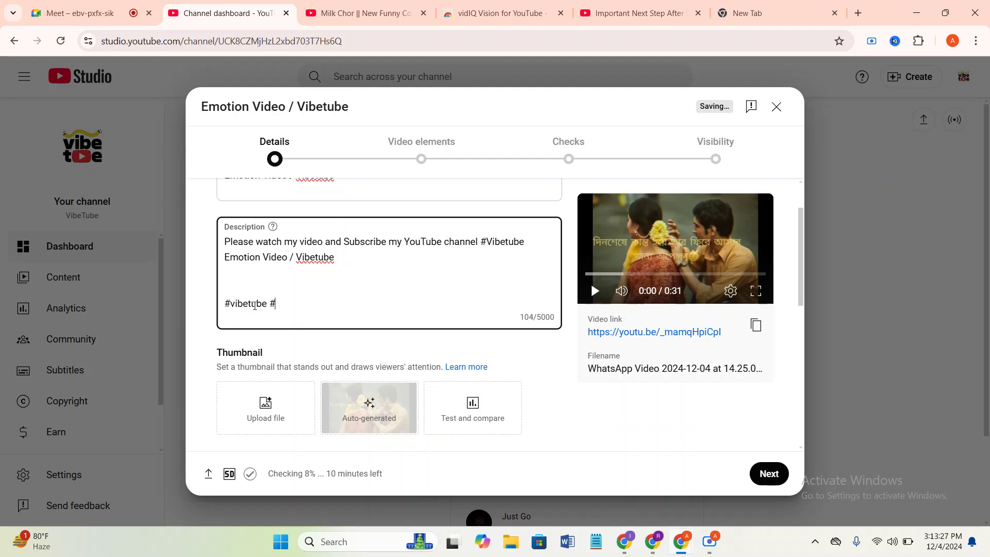
type(" #funny")
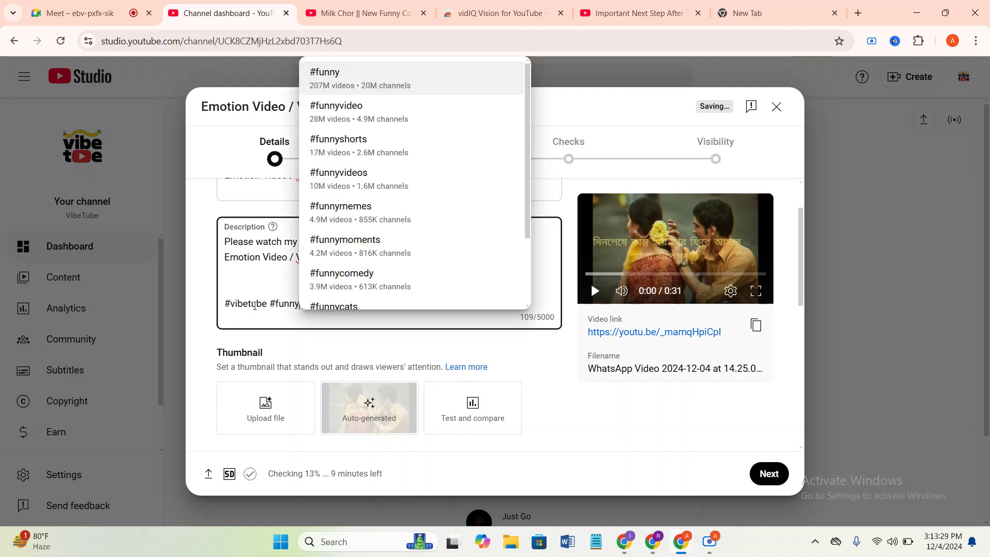
type("vi")
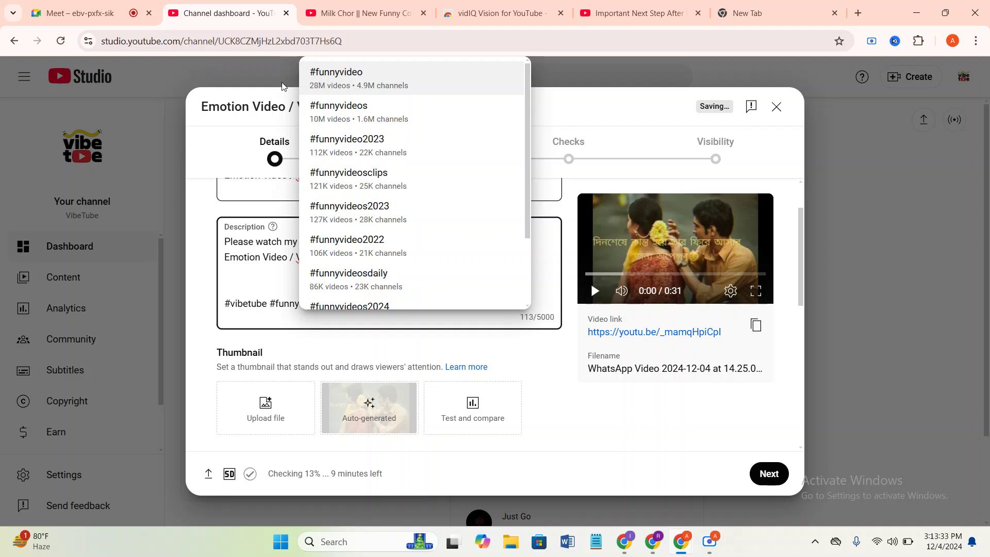
left_click(354, 88)
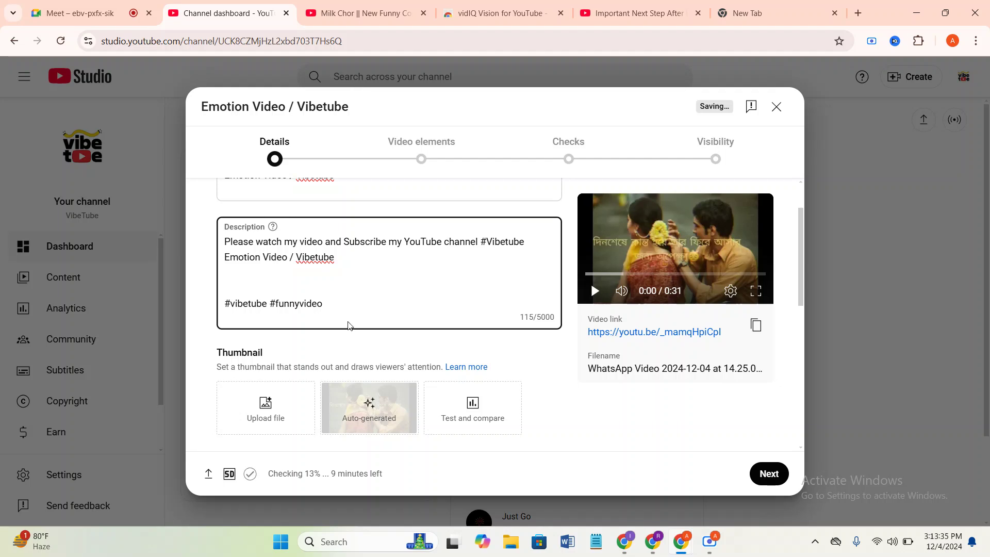
type("#emotion")
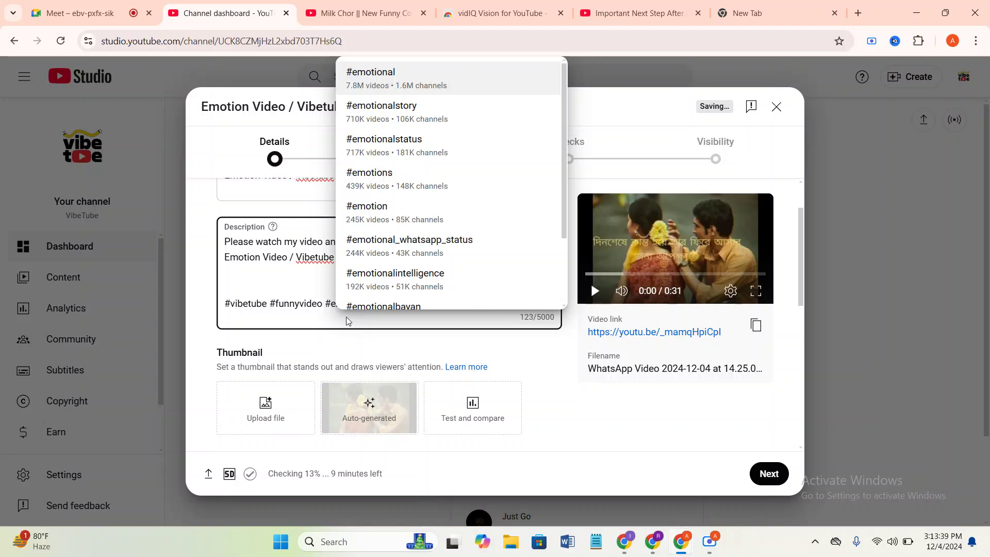
left_click(392, 78)
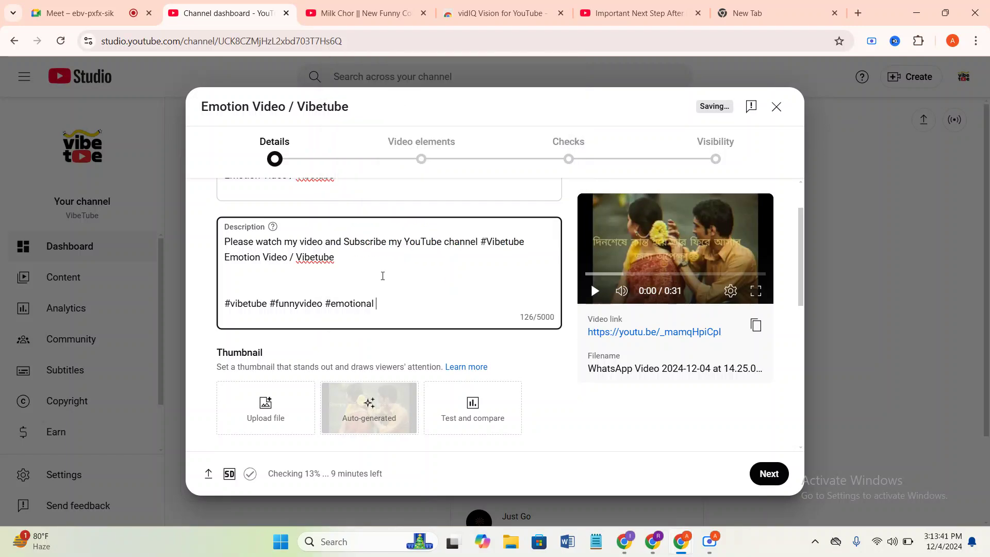
- Create a new playlist titled "Emotional Video" and assign the uploaded video to it
scroll(387, 299, "down", 1)
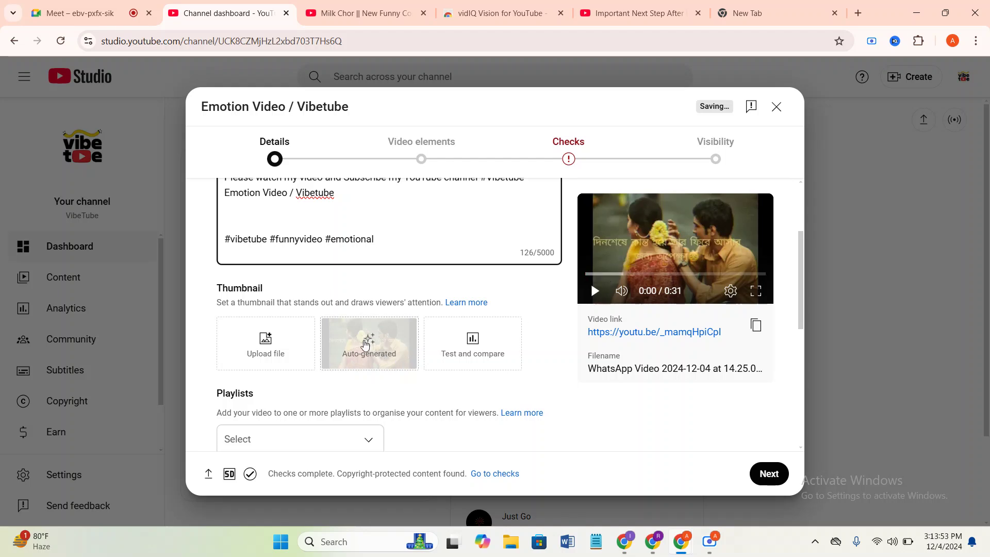
scroll(366, 347, "down", 3)
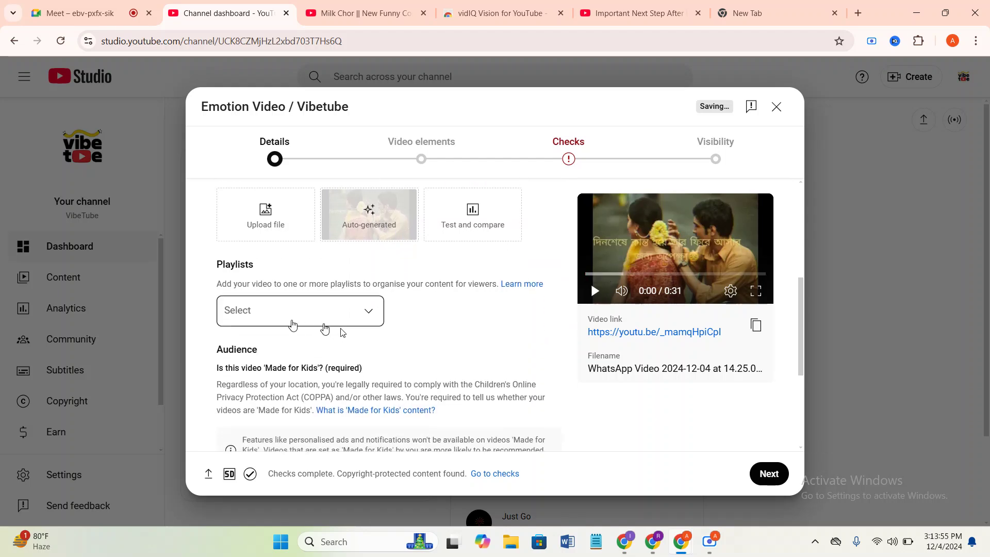
left_click(336, 311)
left_click(271, 482)
left_click(293, 432)
left_click(375, 213)
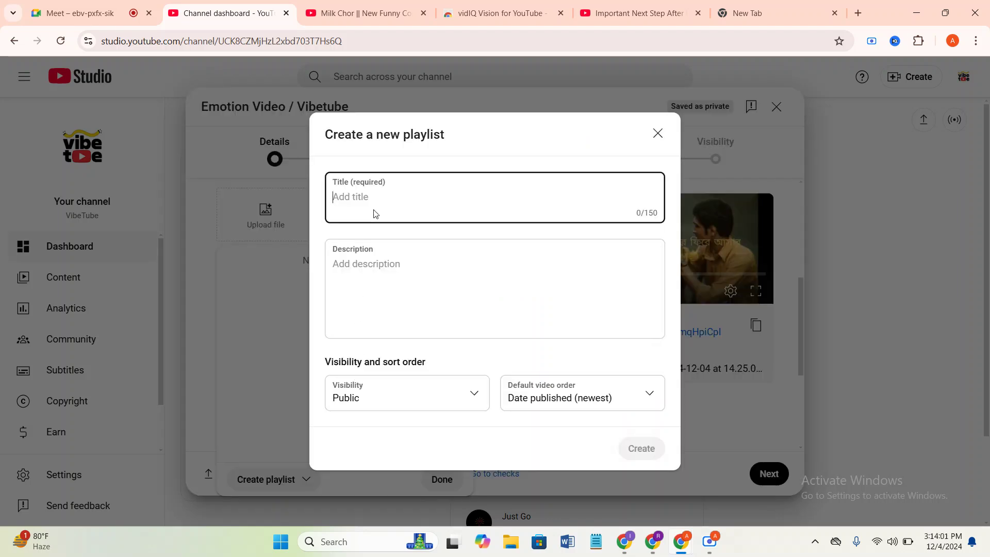
type("Emo")
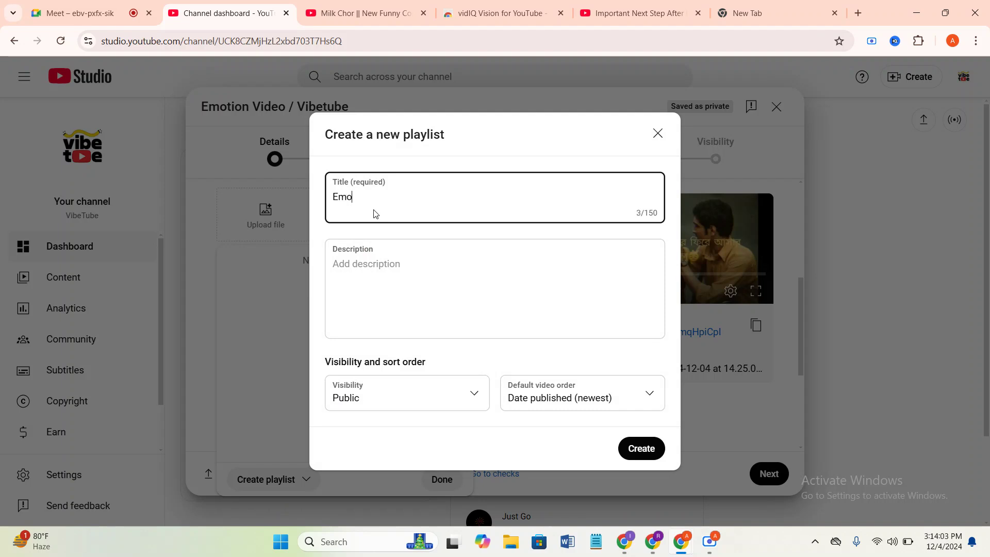
type("tional Video")
left_click(637, 448)
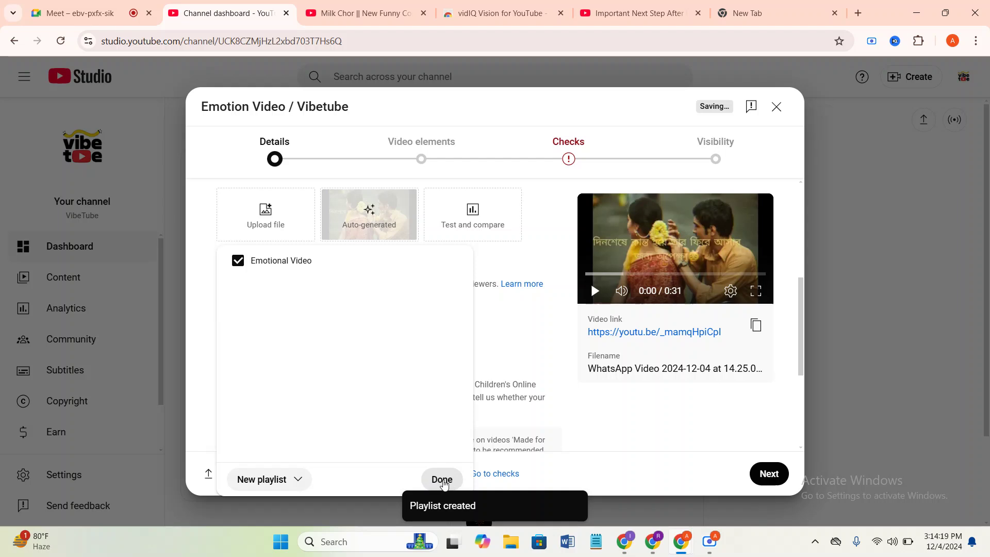
left_click(443, 481)
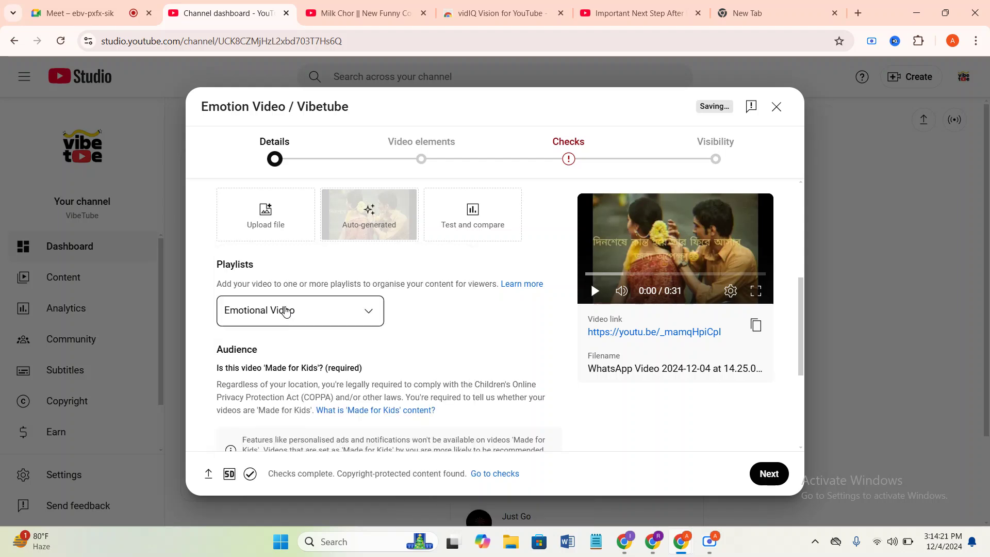
- Mark the video as not 'Made for Kids' and expand the additional settings down to the tags
scroll(285, 311, "down", 4)
left_click(226, 326)
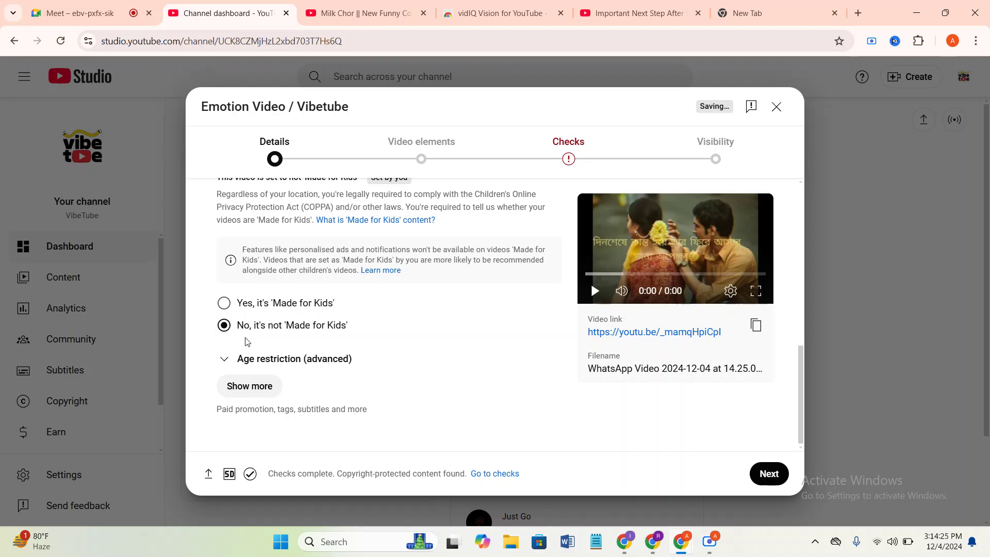
left_click(245, 392)
scroll(304, 366, "down", 6)
scroll(309, 360, "down", 10)
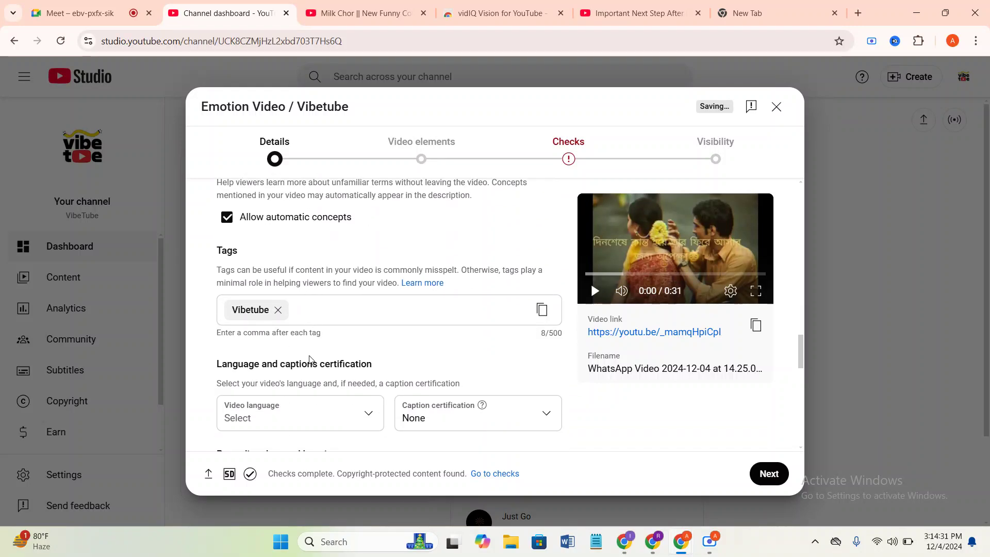
- Copy "Emotion Video" from the video title and add it as a tag after Vibetube
left_click(316, 309)
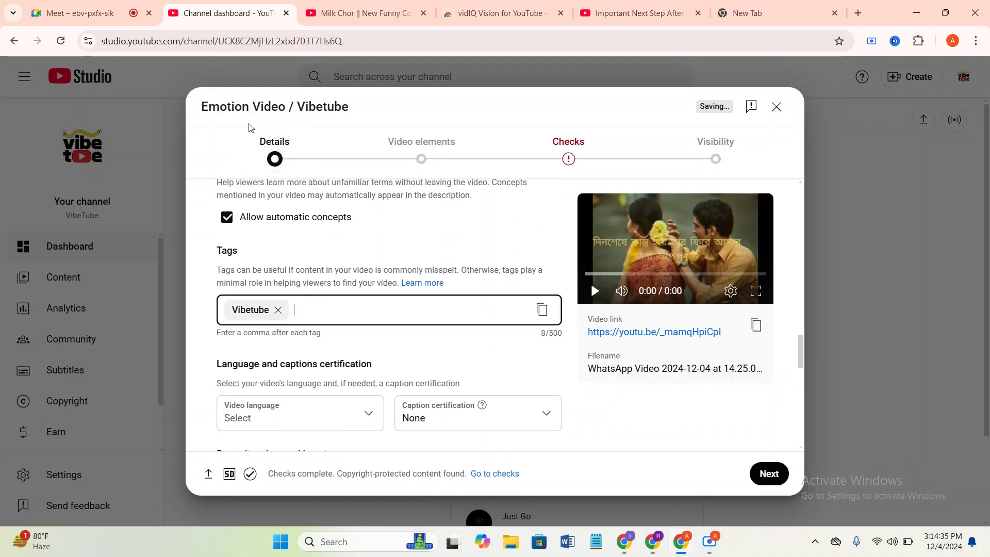
triple_click(253, 107)
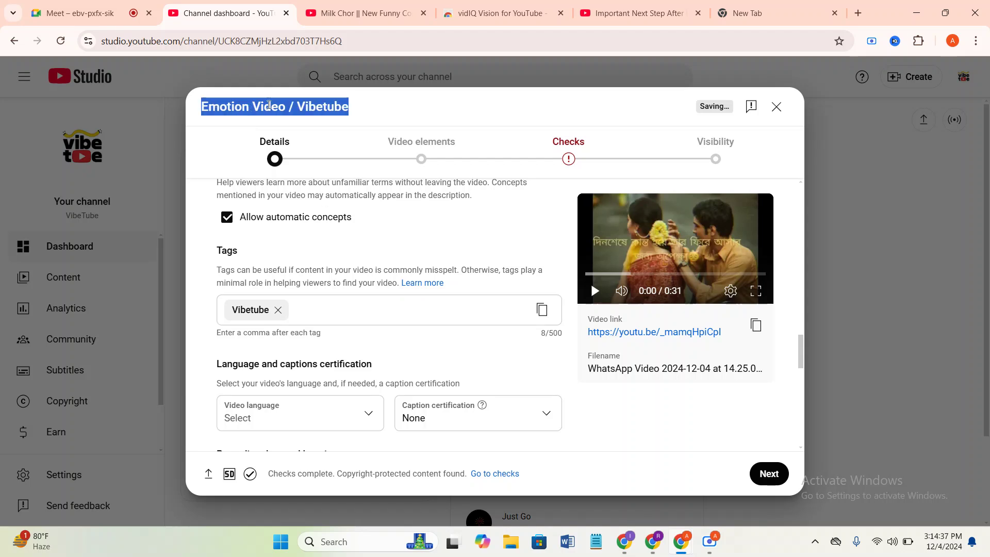
left_click(285, 101)
left_click_drag(283, 105, 205, 103)
key("ctrl+c")
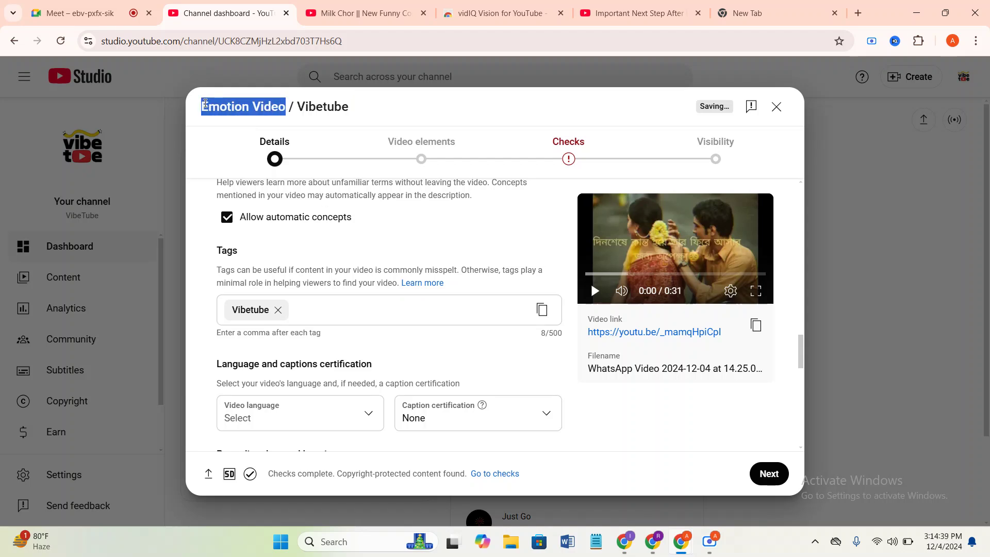
left_click(314, 309)
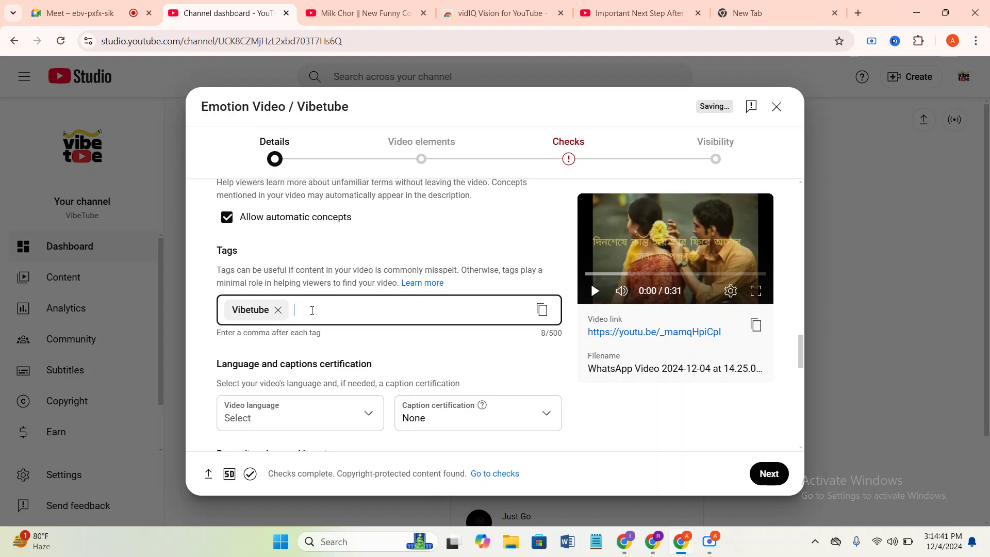
key("ctrl+v")
scroll(398, 344, "down", 5)
scroll(399, 344, "up", 5)
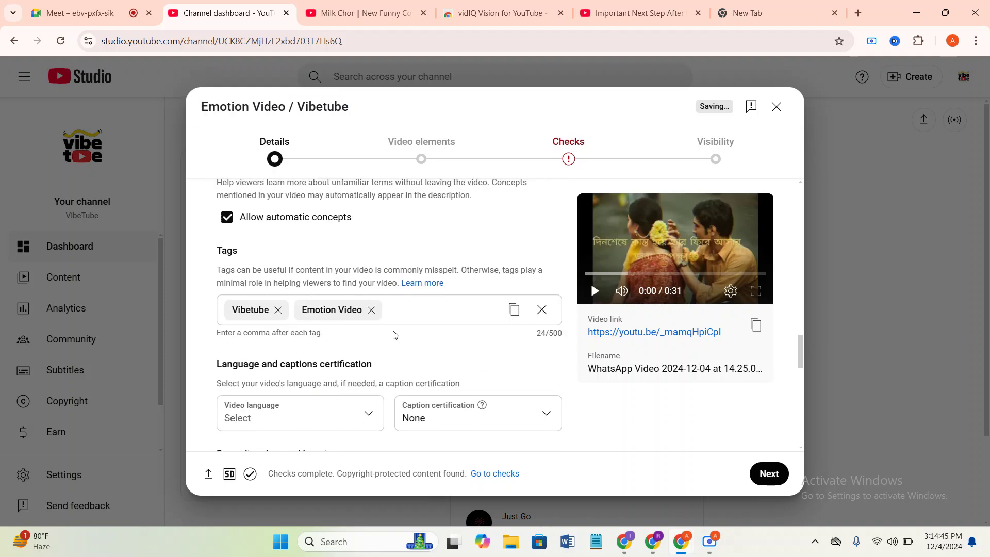
scroll(441, 355, "down", 1)
left_click(710, 541)
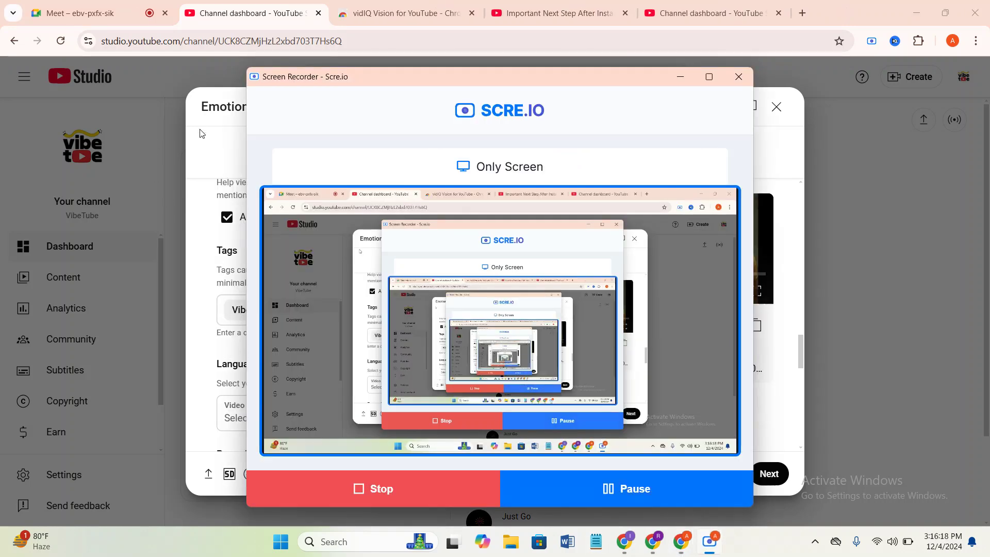
left_click(201, 133)
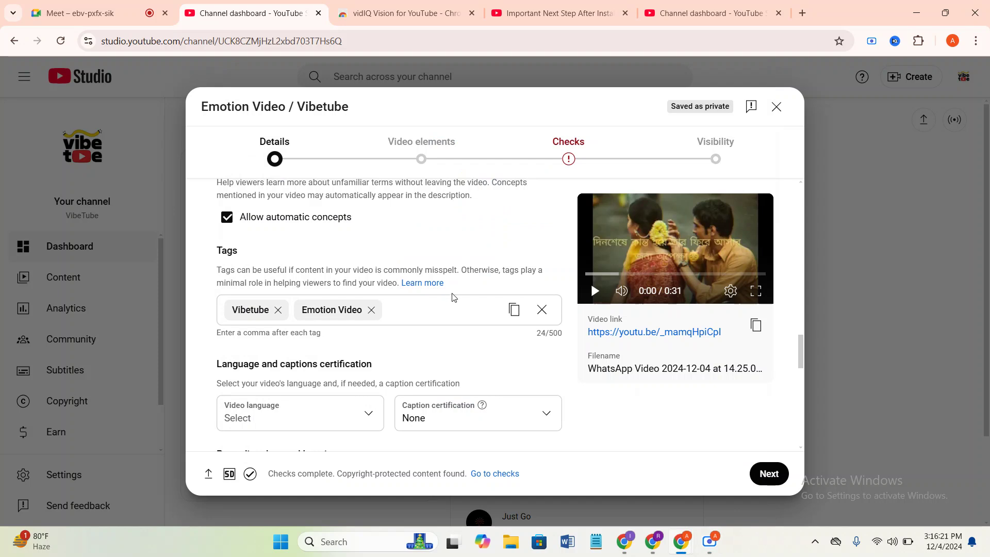
scroll(354, 306, "down", 4)
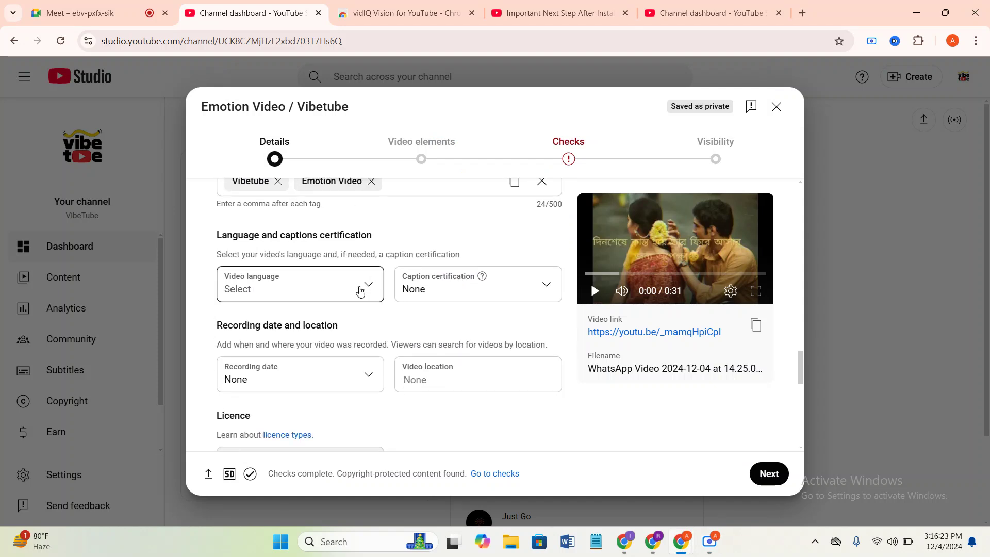
scroll(369, 271, "up", 3)
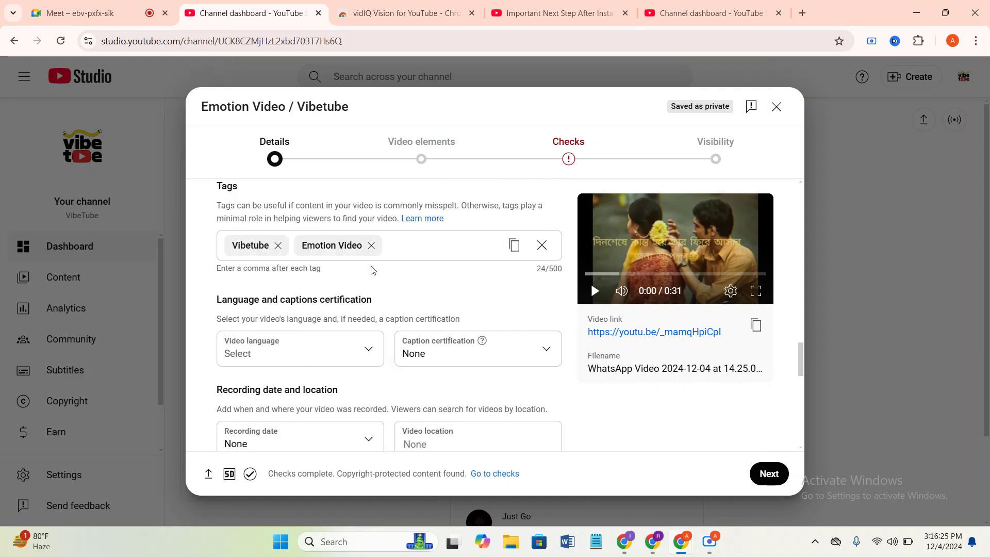
scroll(373, 269, "up", 3)
scroll(376, 260, "down", 1)
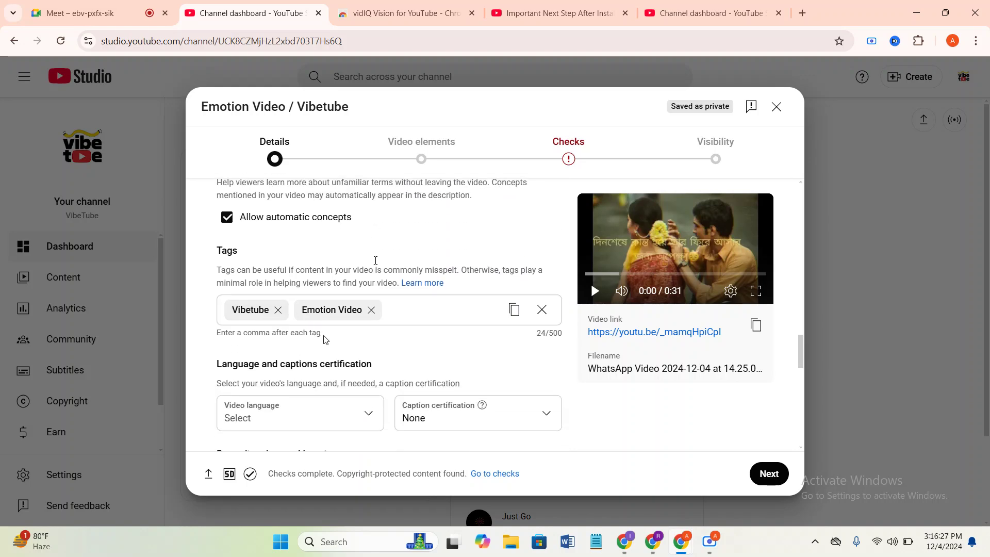
left_click(378, 311)
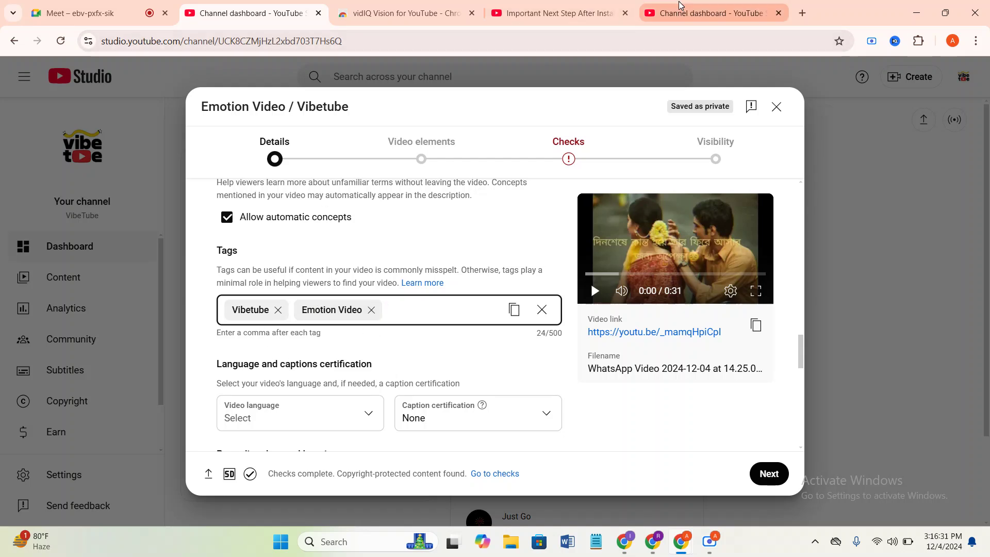
- Close the browser tab holding the "Emotion Video / Vibetube" upload, leaving the site, and continue in the Studio tab with the vidIQ tools
left_click(691, 5)
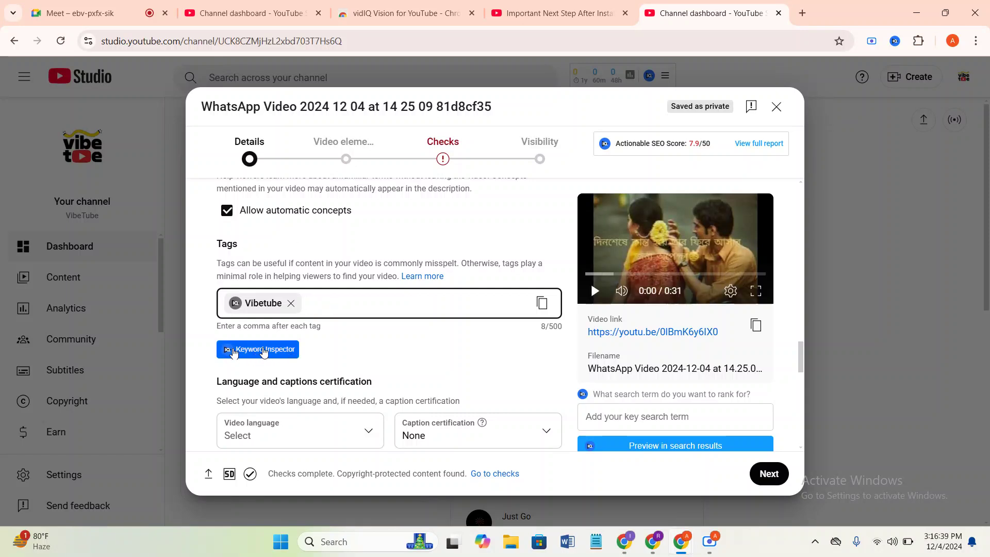
left_click(247, 13)
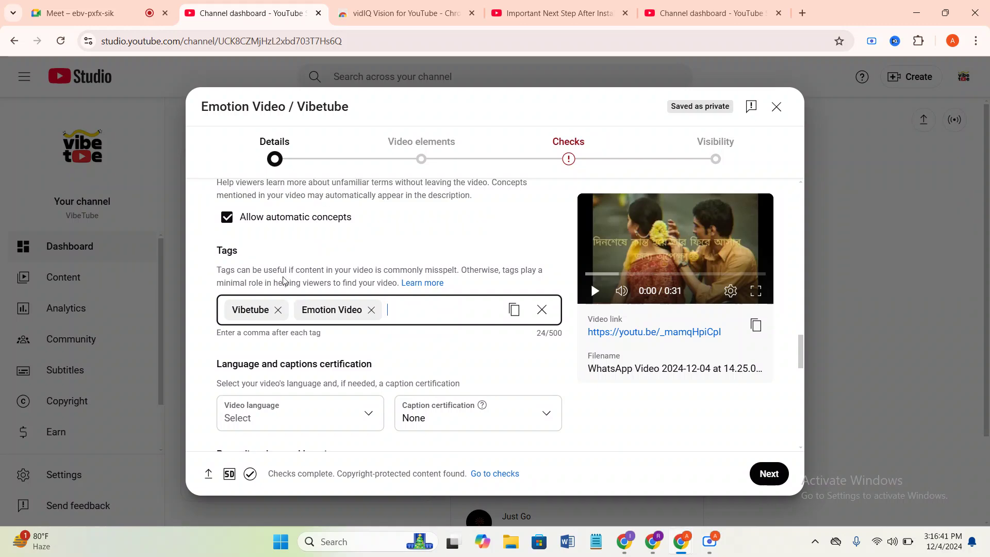
left_click(318, 13)
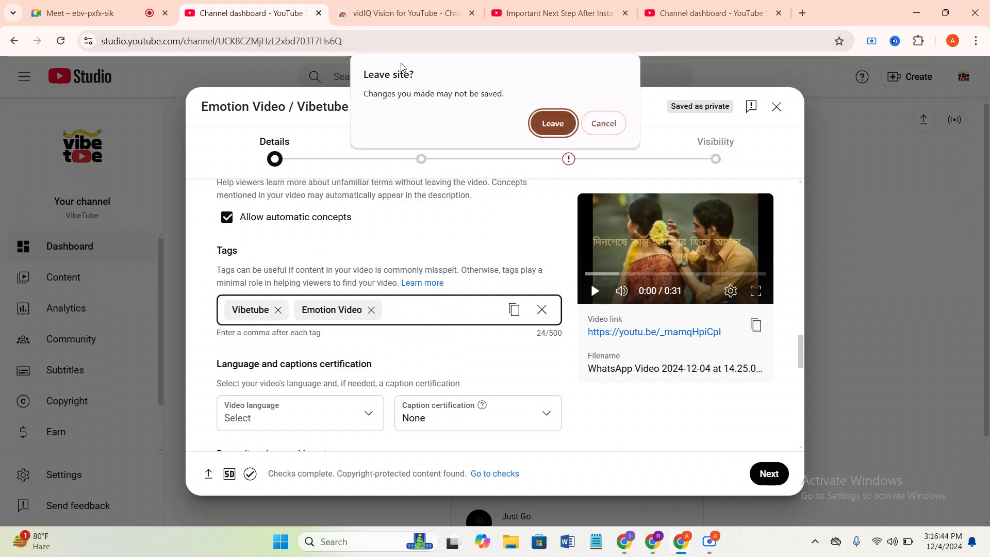
left_click(563, 131)
left_click(521, 4)
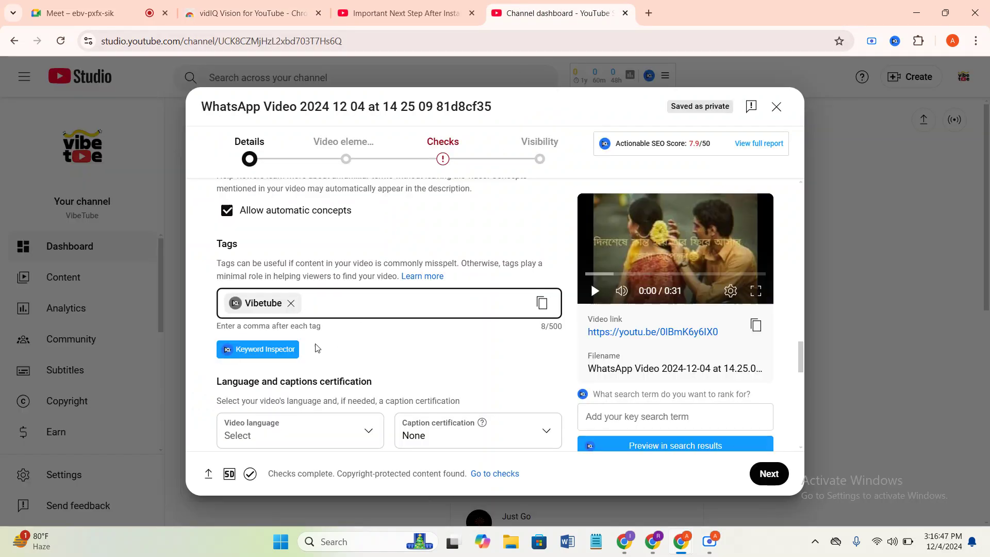
scroll(387, 305, "up", 10)
scroll(388, 308, "up", 5)
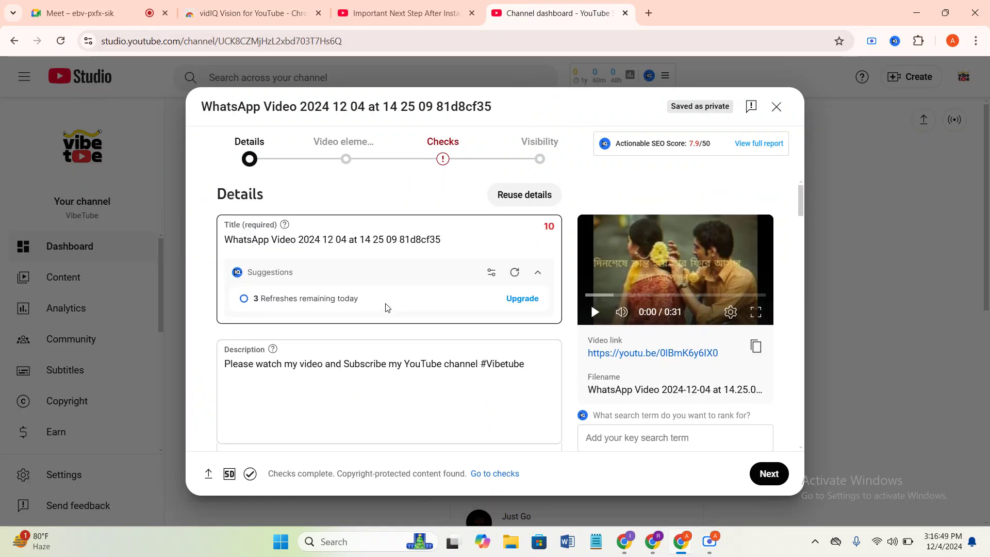
scroll(387, 336, "down", 3)
left_click(710, 542)
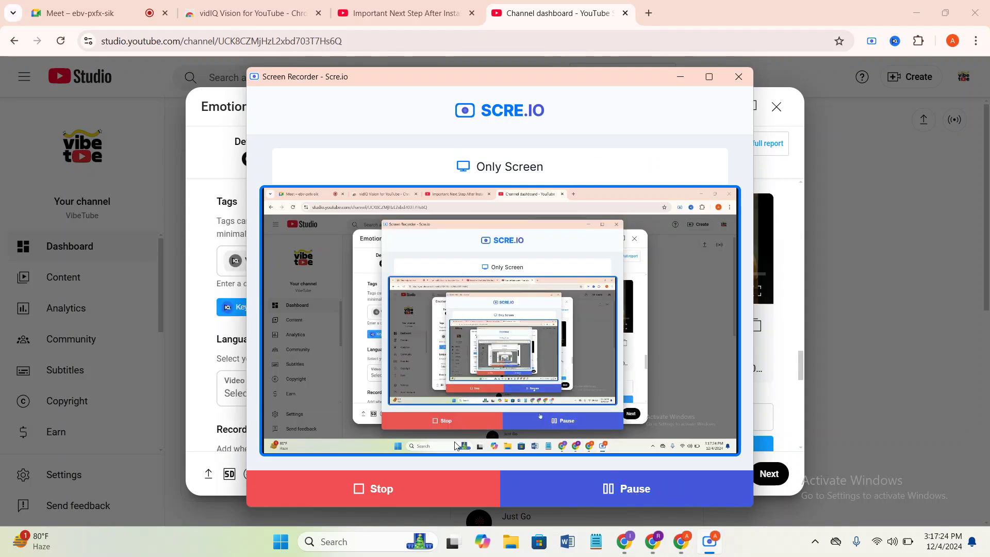
- Copy "Emotional Video" from the upload's title and add it as a tag after Vibetube
left_click(200, 173)
left_click_drag(205, 106, 297, 106)
key("ctrl+c")
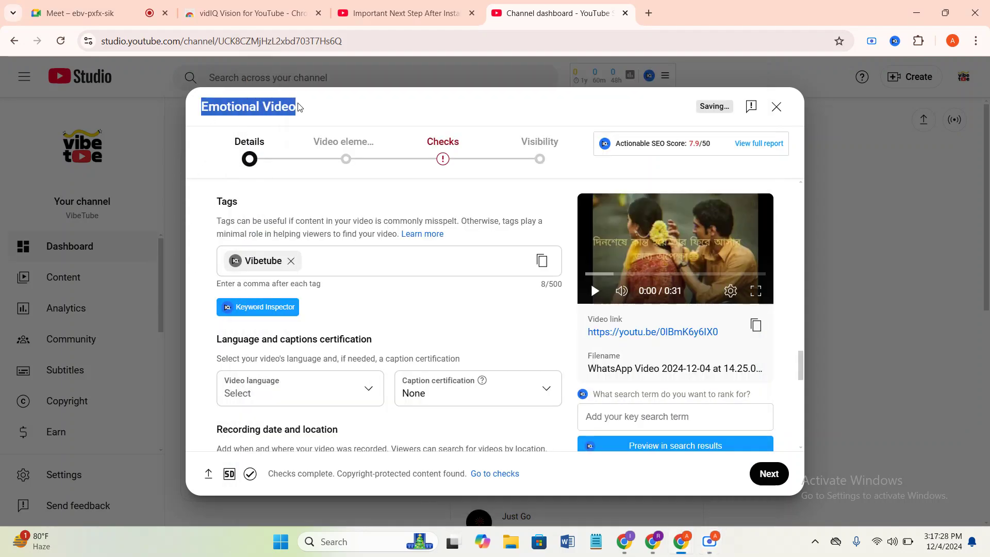
left_click(332, 260)
key("ctrl+v")
key("Return")
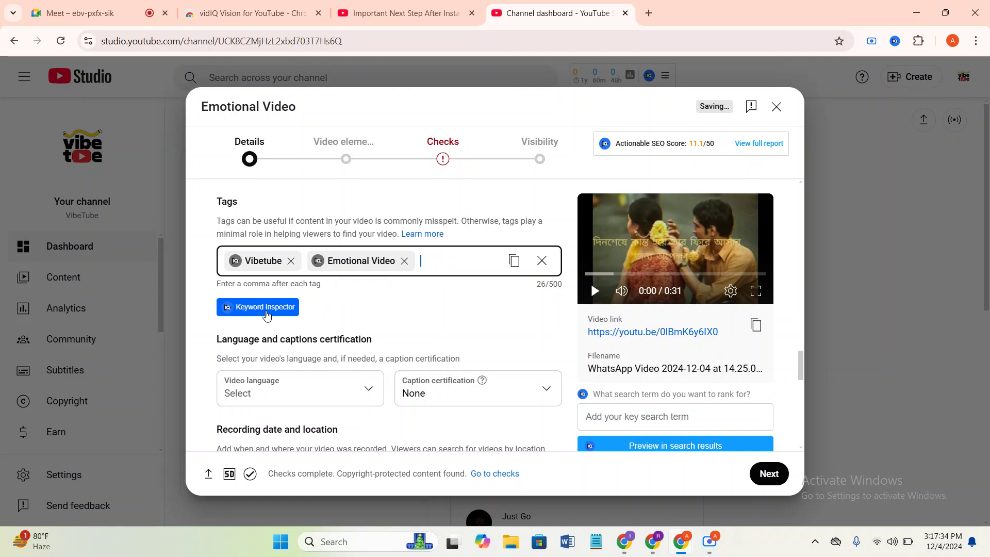
- Open vidIQ's Keyword Inspector from the tags section and search for "Emotional Video"
left_click(266, 308)
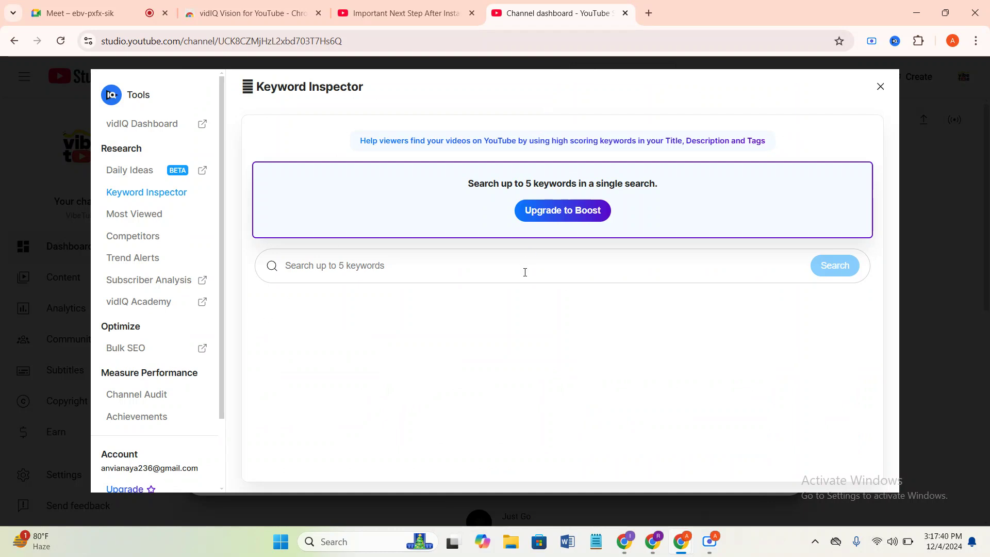
right_click(349, 267)
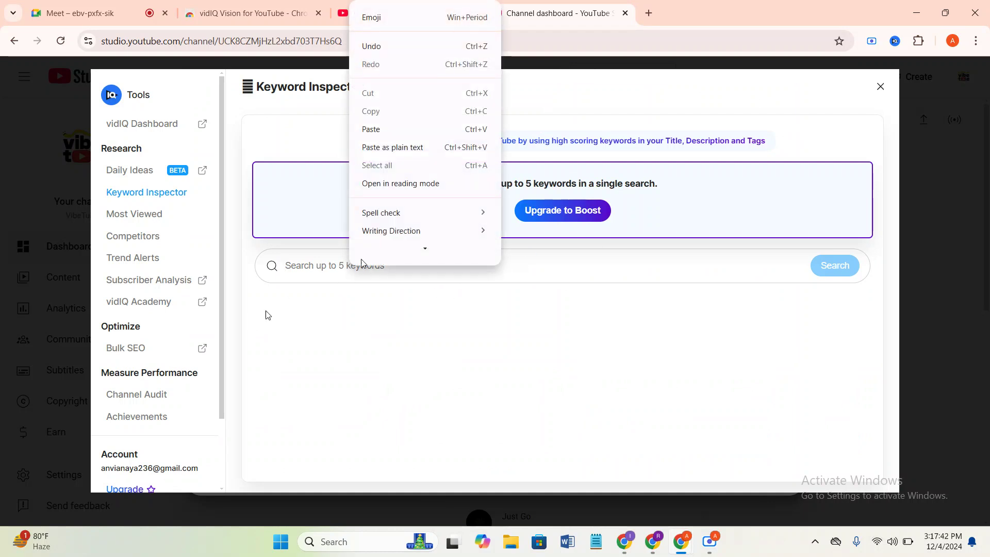
left_click(378, 130)
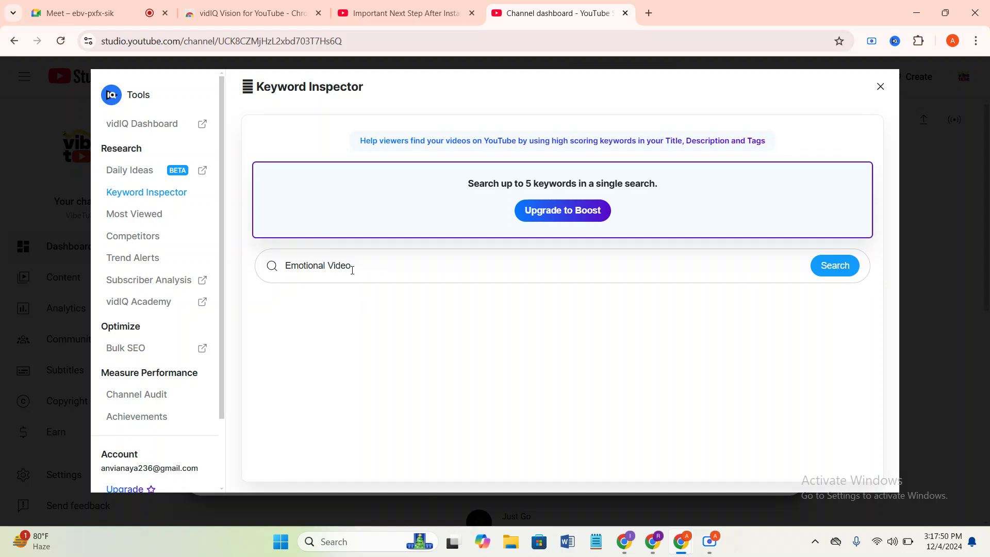
left_click(841, 268)
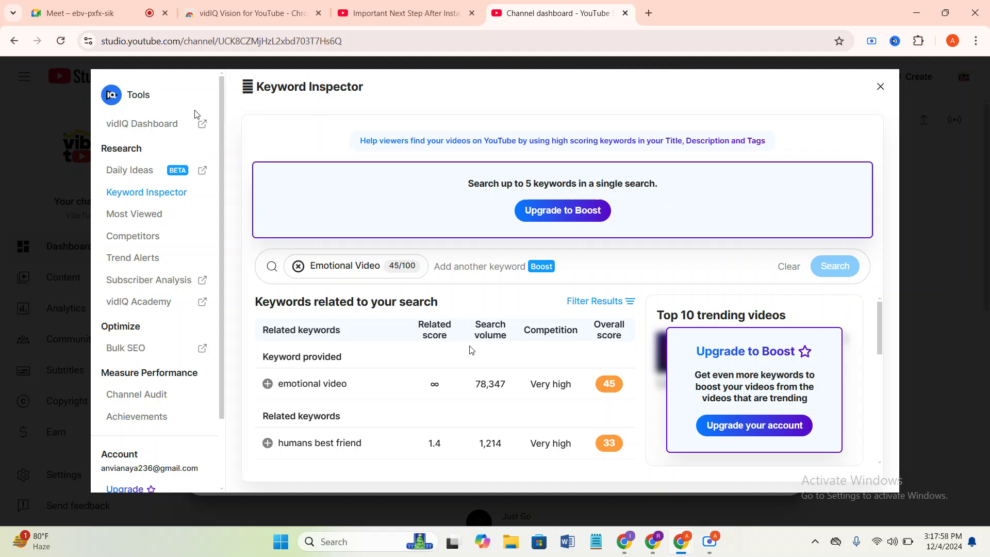
- Add the related keywords "humans best friend" and "heart touching" to the tags
scroll(470, 350, "down", 8)
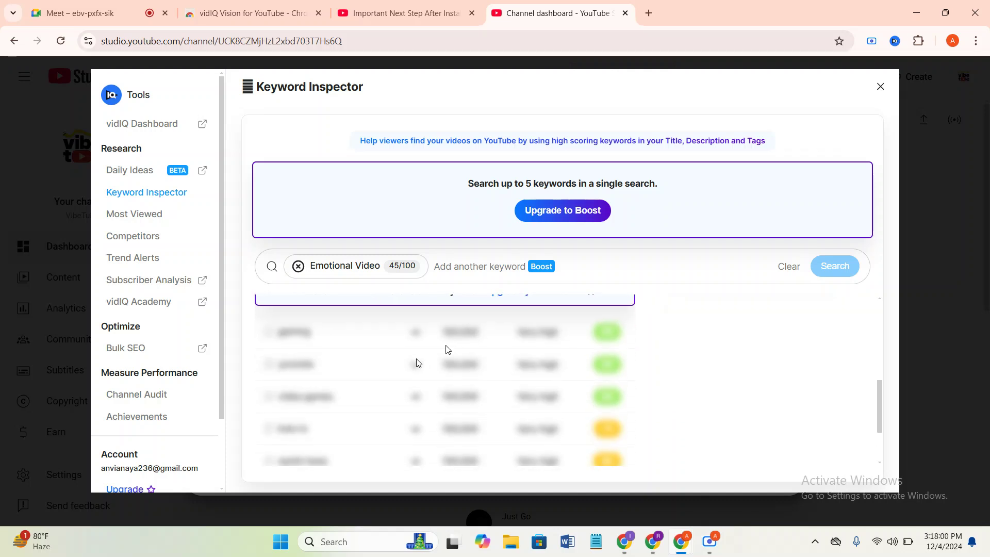
scroll(390, 375, "up", 8)
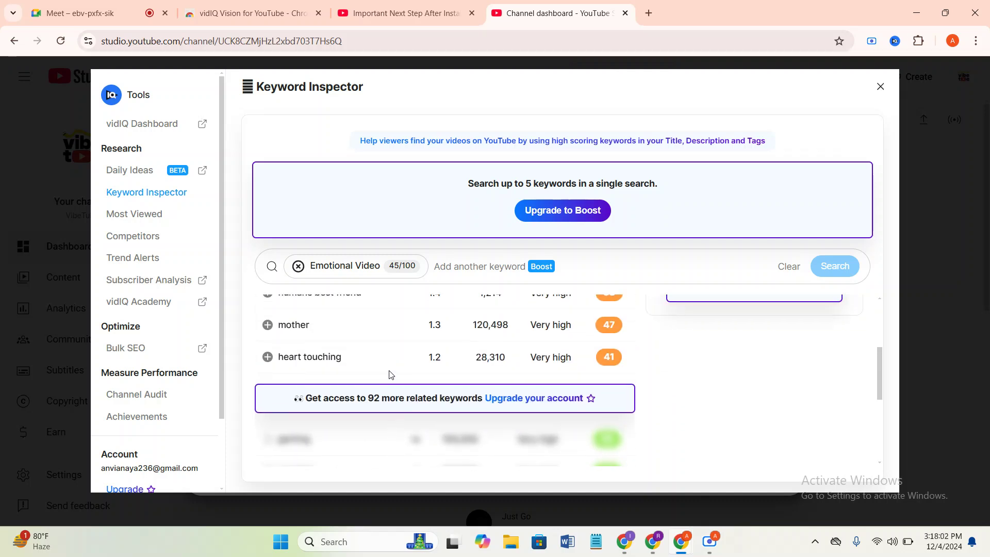
scroll(389, 375, "down", 1)
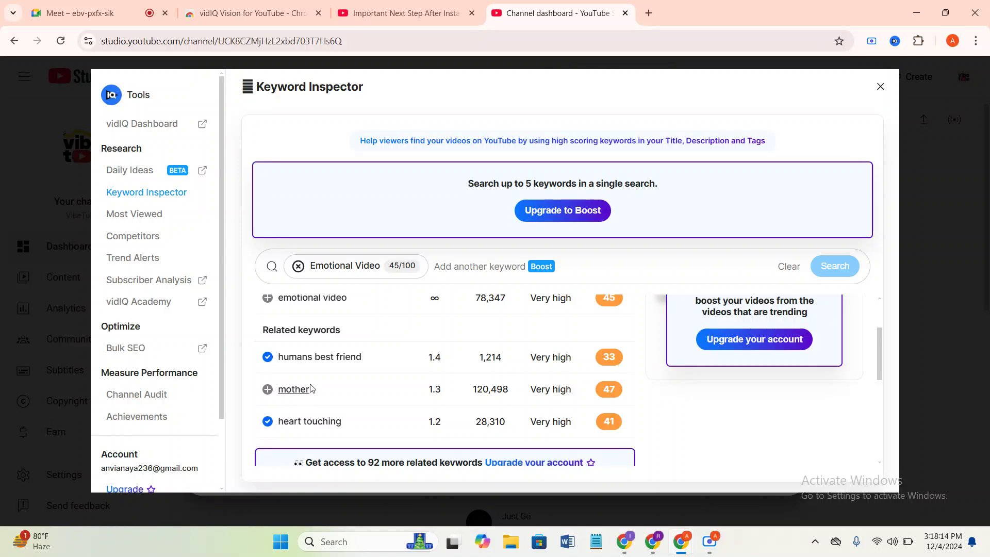
scroll(310, 392, "up", 1)
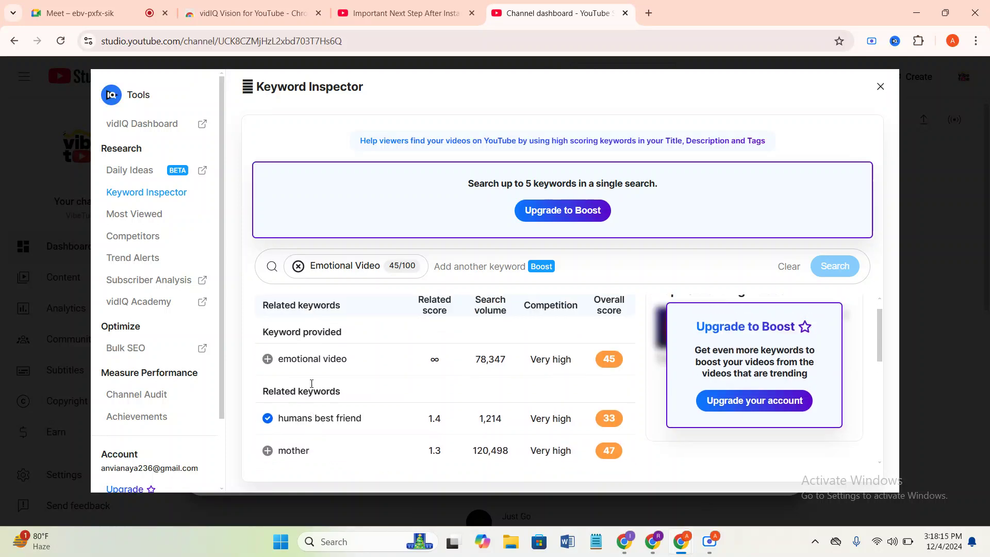
- Search the keywords for "Emotional Videos" and add "emotional videos", "sad story" and "emotional movies"
left_click(387, 267)
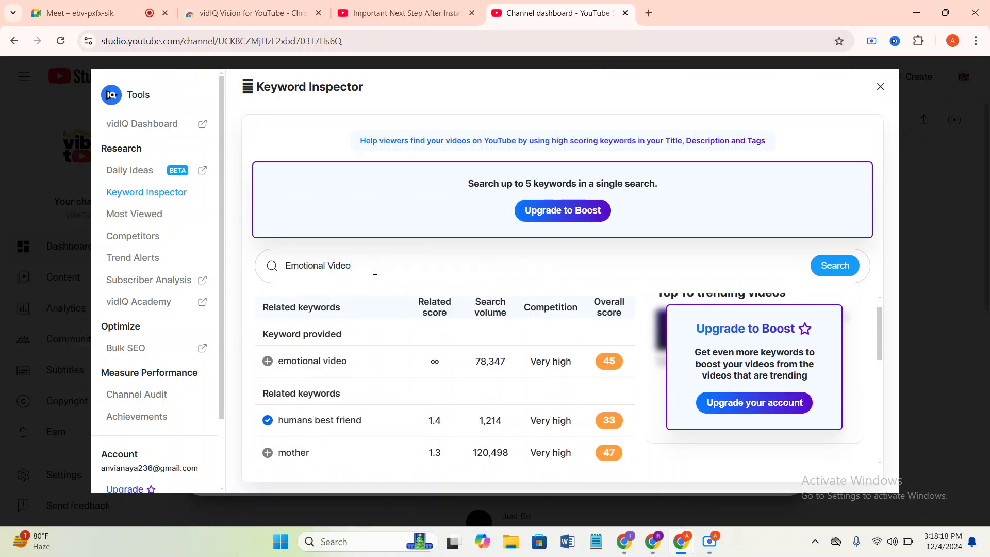
left_click(827, 265)
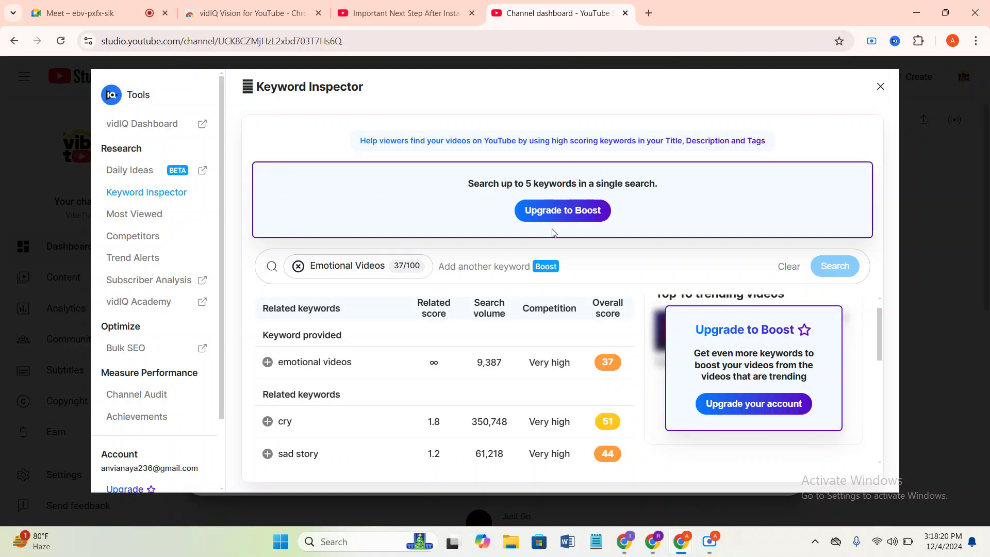
scroll(269, 364, "down", 2)
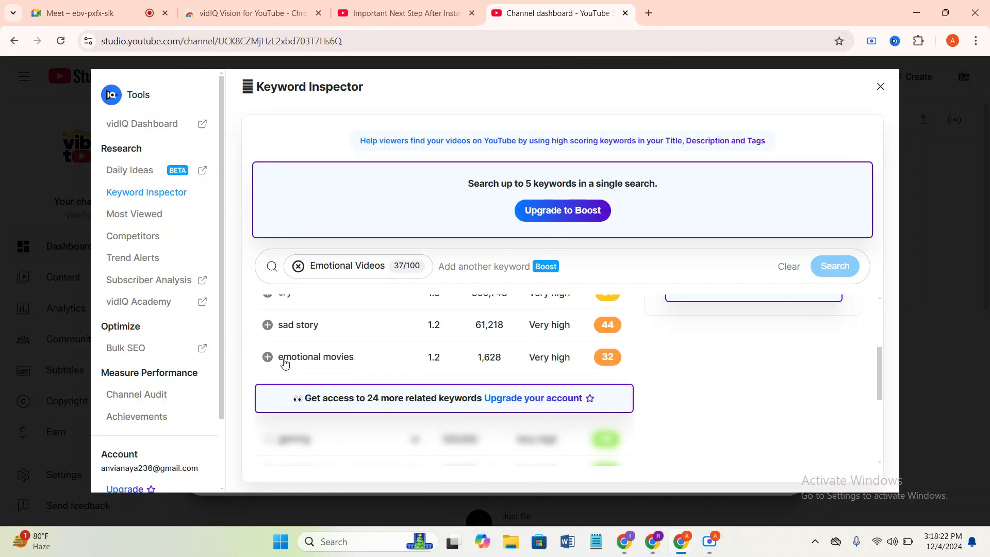
left_click(267, 326)
left_click(267, 357)
scroll(268, 356, "up", 1)
- Change the keyword search to "Emotional love Videos" and run it
left_click(382, 268)
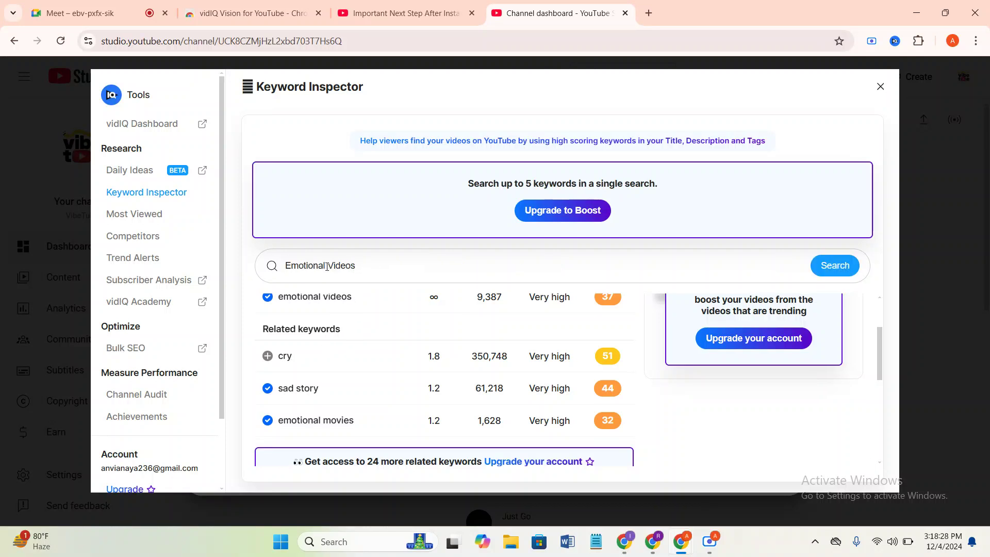
left_click(326, 274)
type("love")
key("Return")
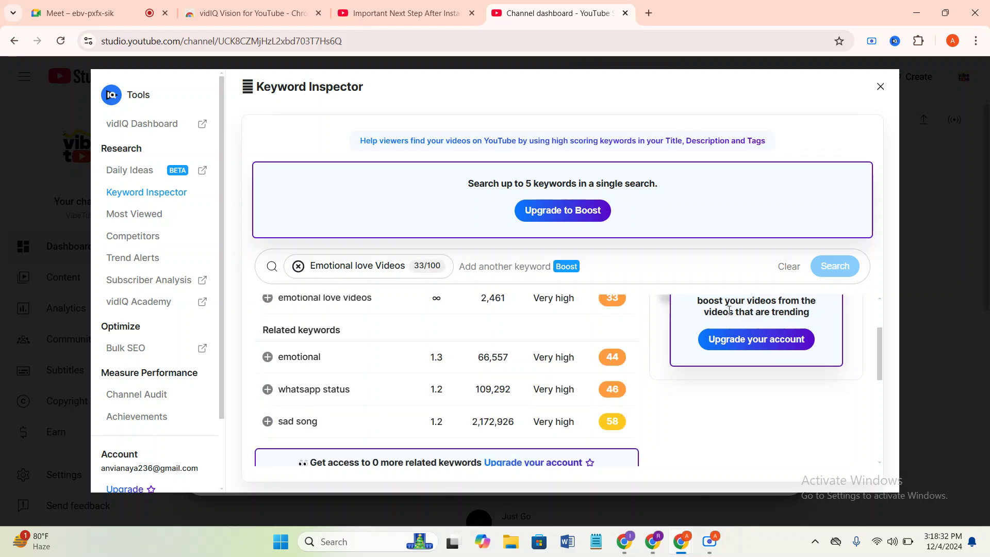
- Add the keywords "emotional", "sad song", "emotional love videos" and "whatsapp status" to the tags
left_click(269, 357)
left_click(266, 422)
scroll(267, 364, "up", 2)
left_click(268, 362)
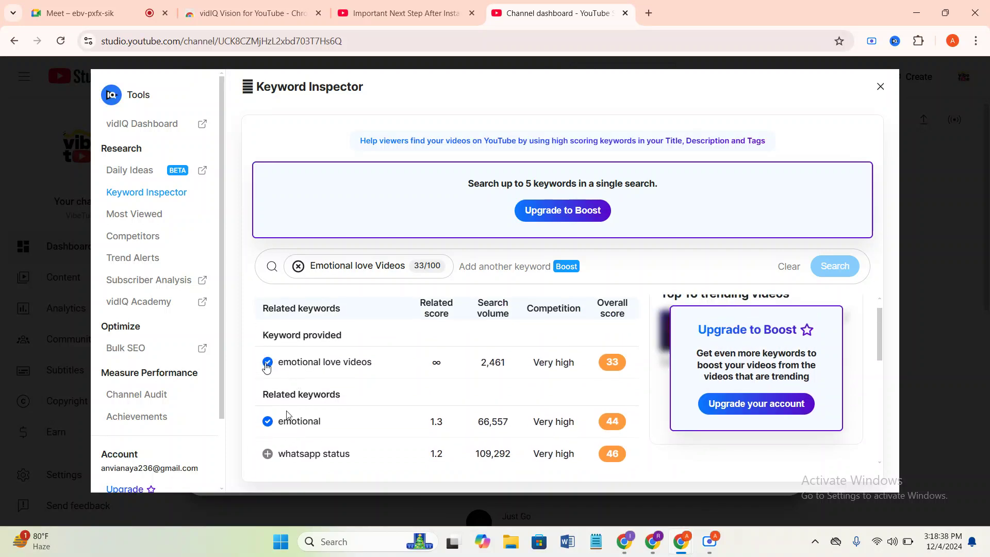
left_click(267, 453)
- Look up the related keyword "emotional" and add "emotional dad moments" and "all want is you"
left_click_drag(355, 266, 371, 267)
left_click(356, 266)
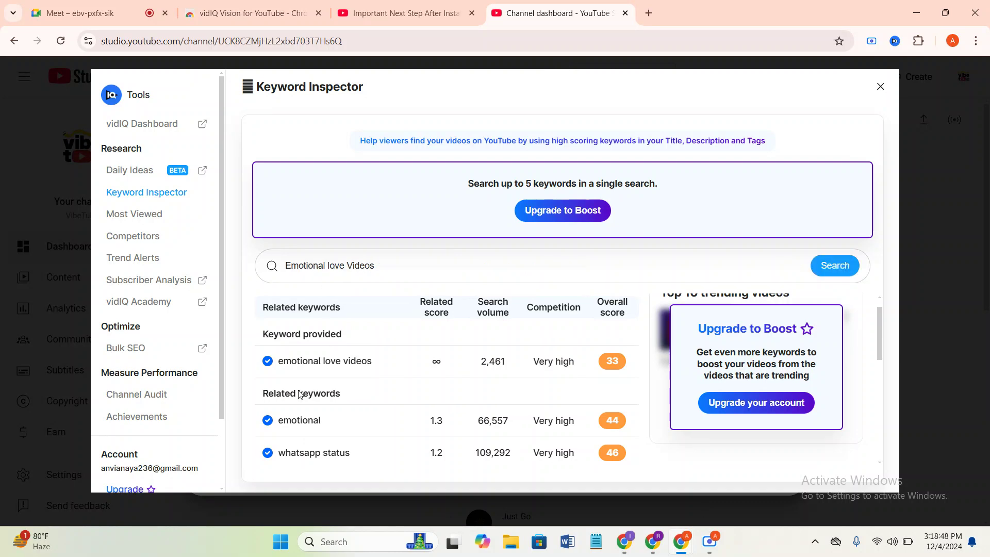
left_click(305, 427)
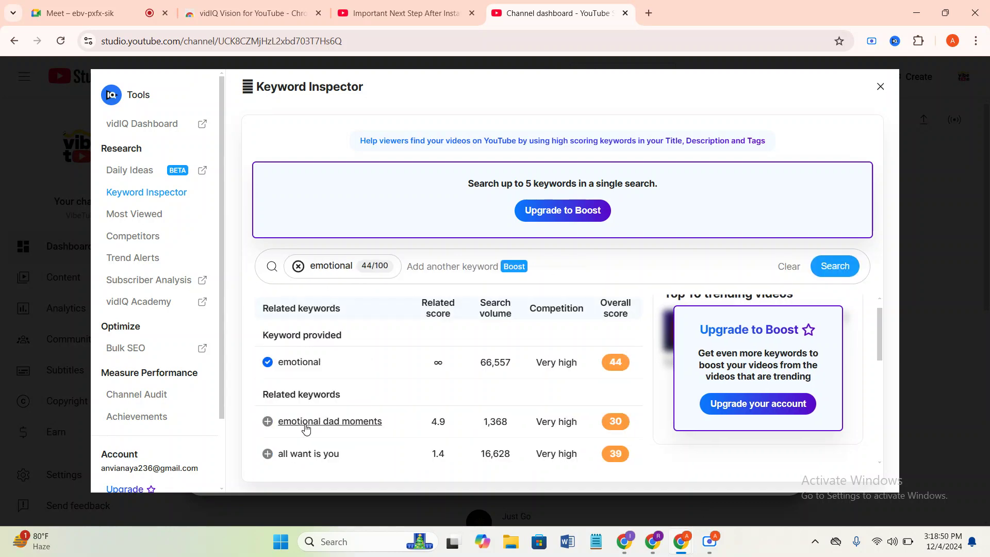
left_click(268, 422)
left_click(267, 454)
scroll(294, 410, "down", 3)
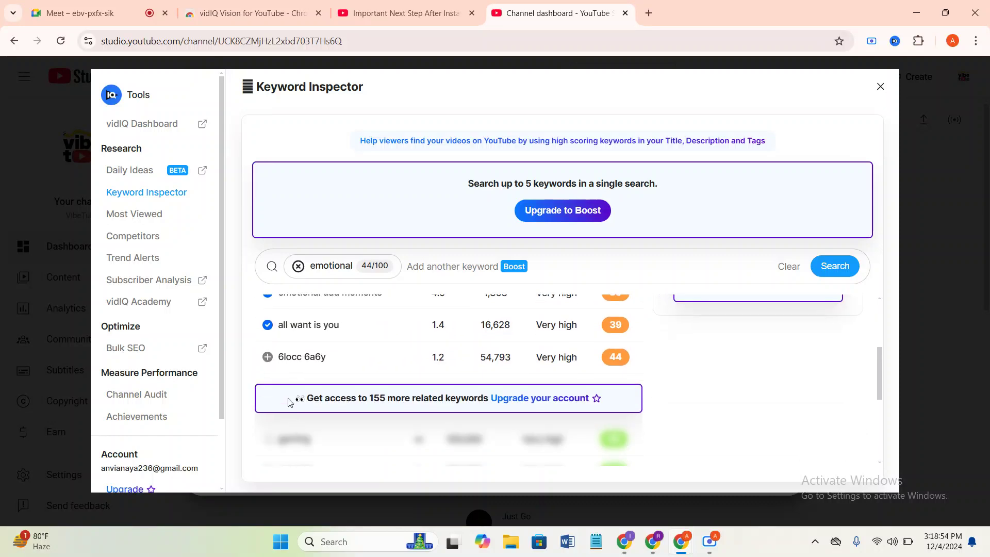
scroll(299, 335, "up", 3)
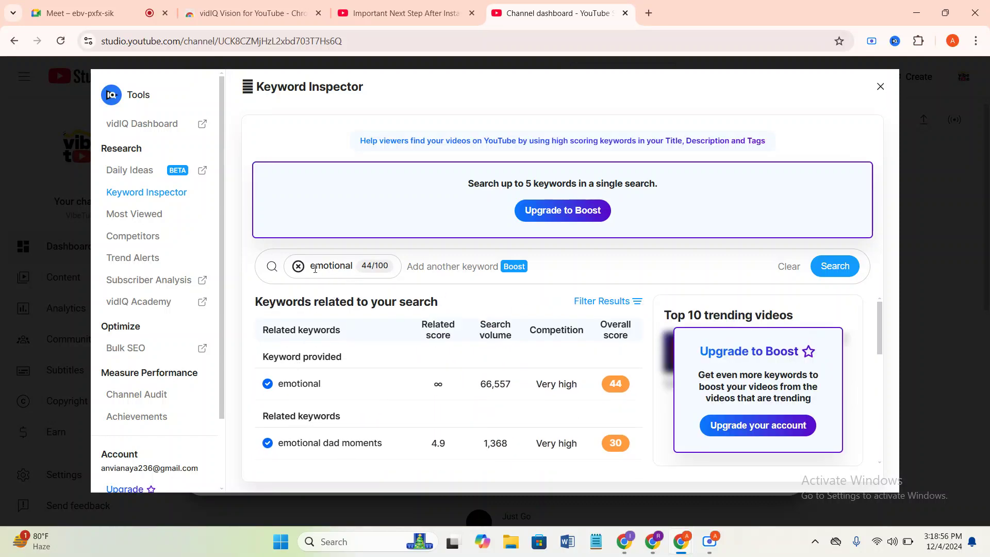
- Replace the keyword search text with "Emotion" and run the search
left_click_drag(316, 269, 294, 273)
type("Emotional love Videos")
key("ctrl+z")
type("Emotional love Videos")
mouse_move(389, 260)
left_mouse_down()
mouse_move(272, 273)
mouse_move(405, 267)
left_mouse_up()
key("BackSpace")
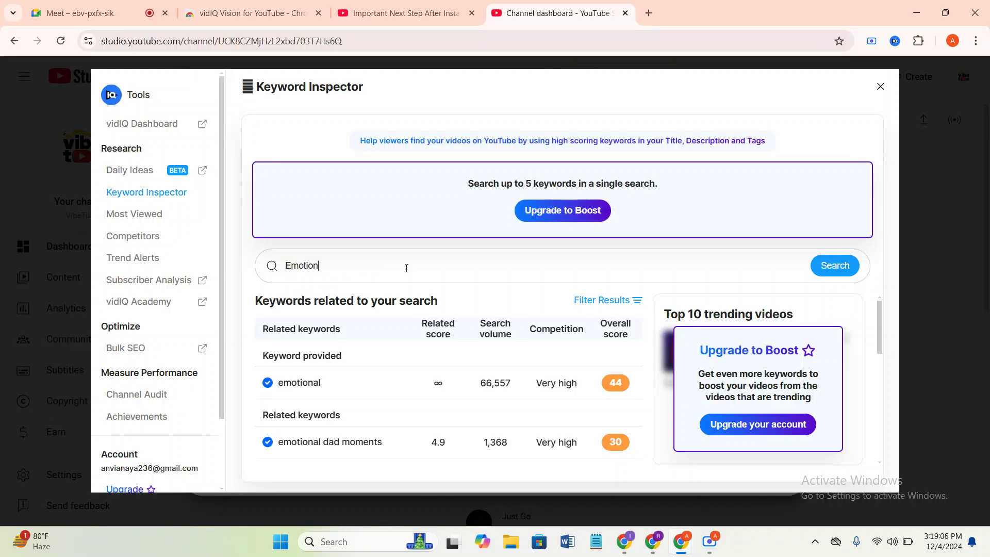
key("Return")
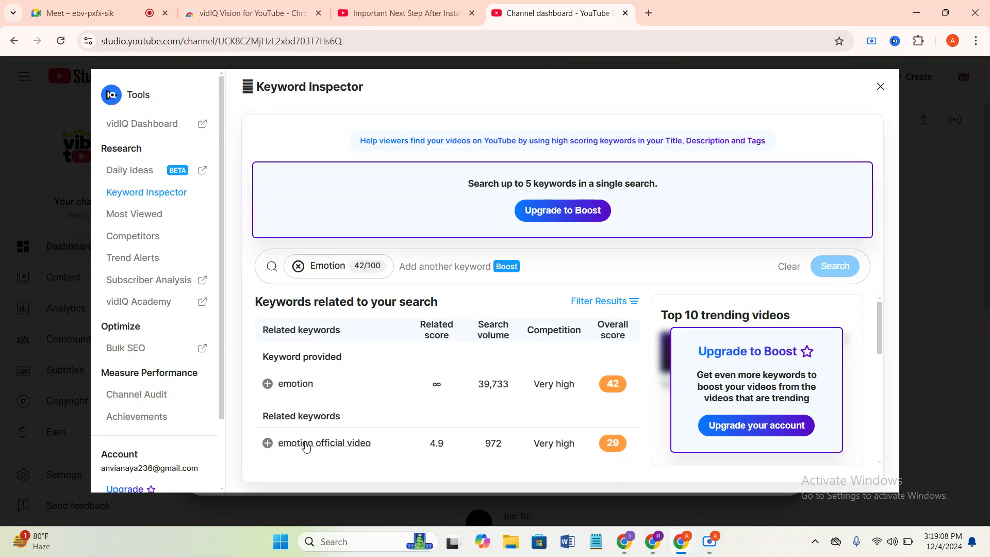
- Add the related keywords "emotion official video" and "feelings and emotions" to the tags
left_click(267, 443)
scroll(269, 444, "down", 1)
left_click(267, 411)
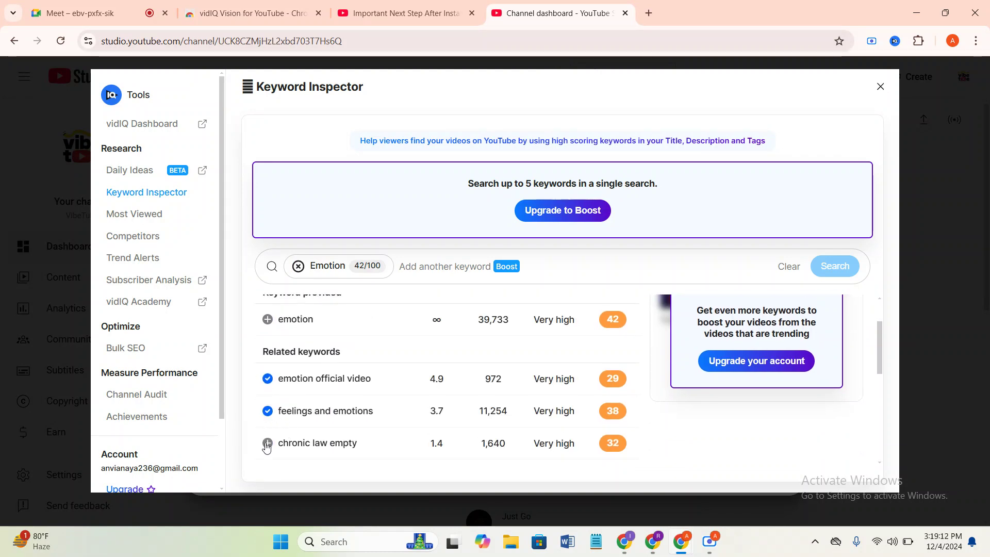
- Look up the related keyword "feelings and emotions" and add "feelings vs emotions" from its results
left_click(289, 410)
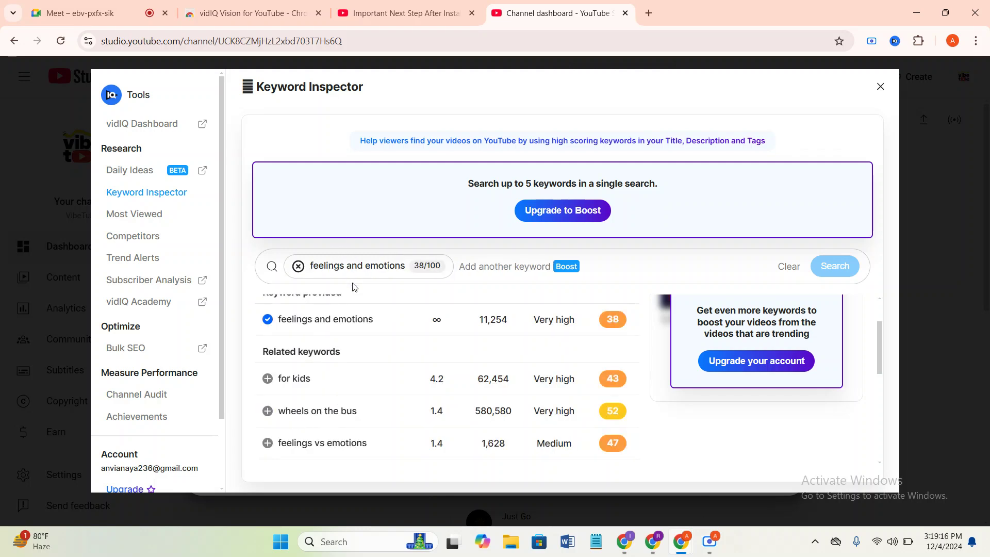
scroll(358, 368, "up", 1)
scroll(333, 407, "down", 2)
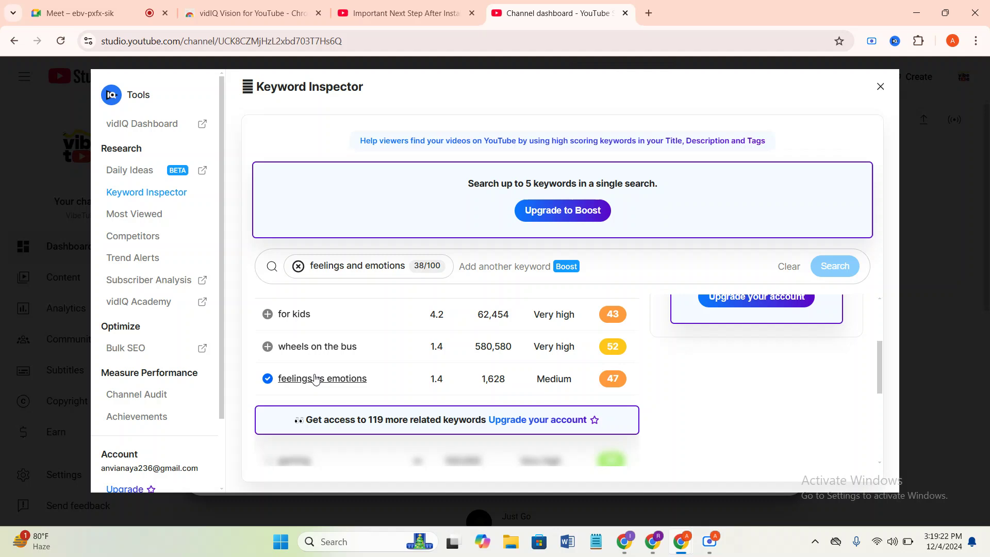
- Inspect the page's code and delete the element of the "Upgrade your account" banner above the blurred keywords
scroll(419, 380, "down", 1)
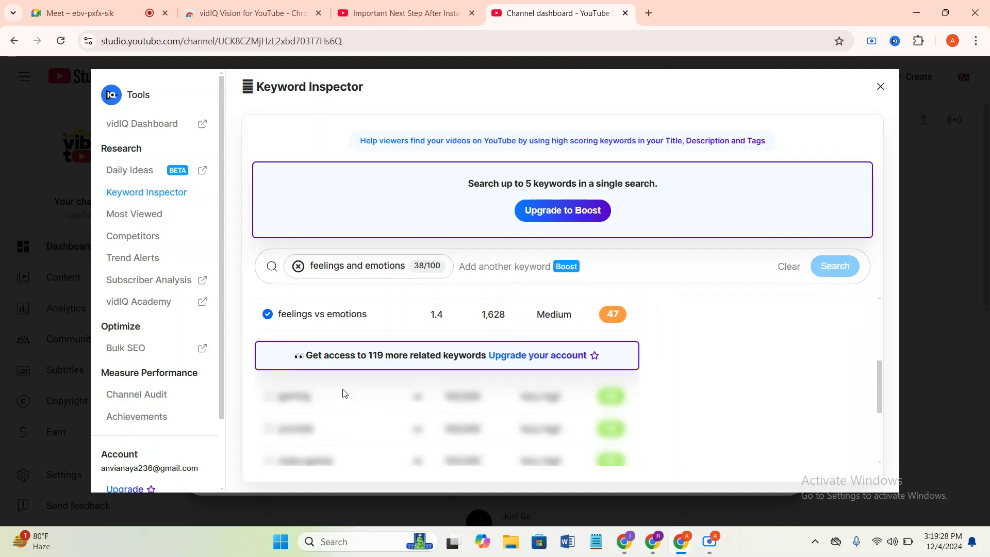
right_click(380, 392)
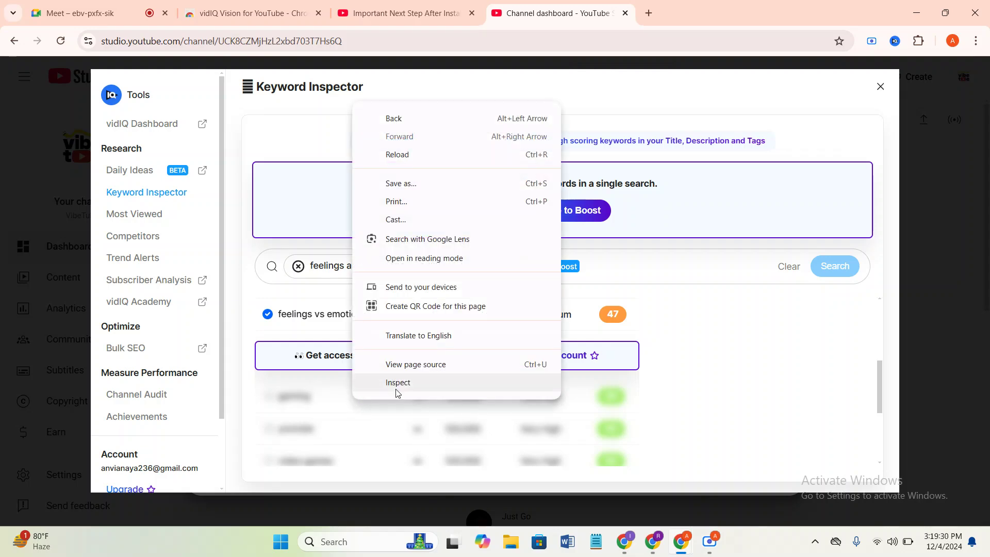
left_click(403, 391)
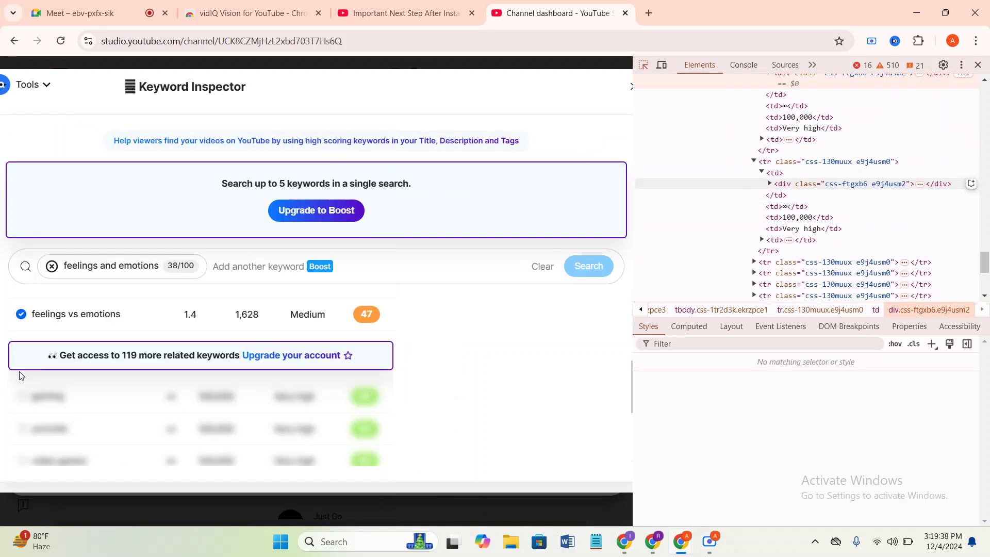
left_click(34, 394)
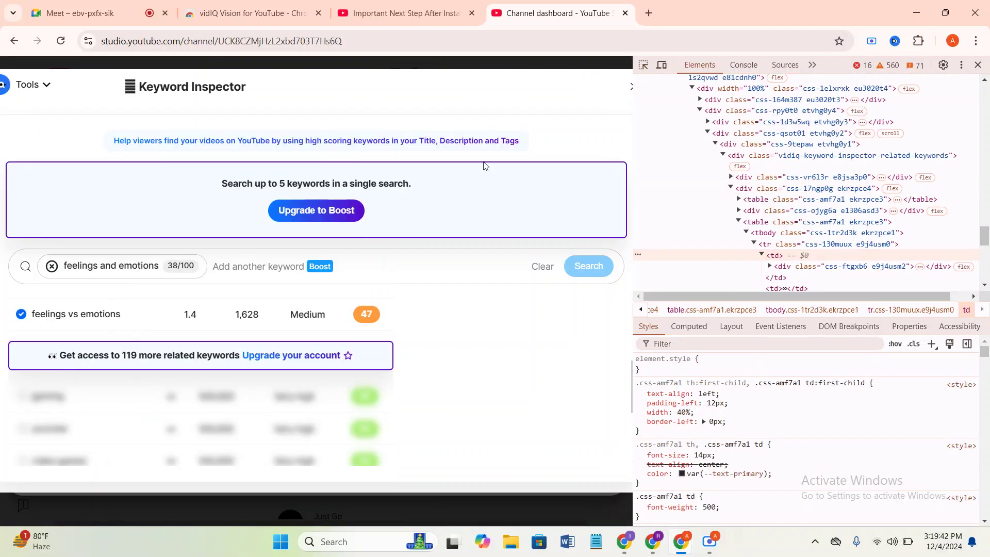
left_click(644, 64)
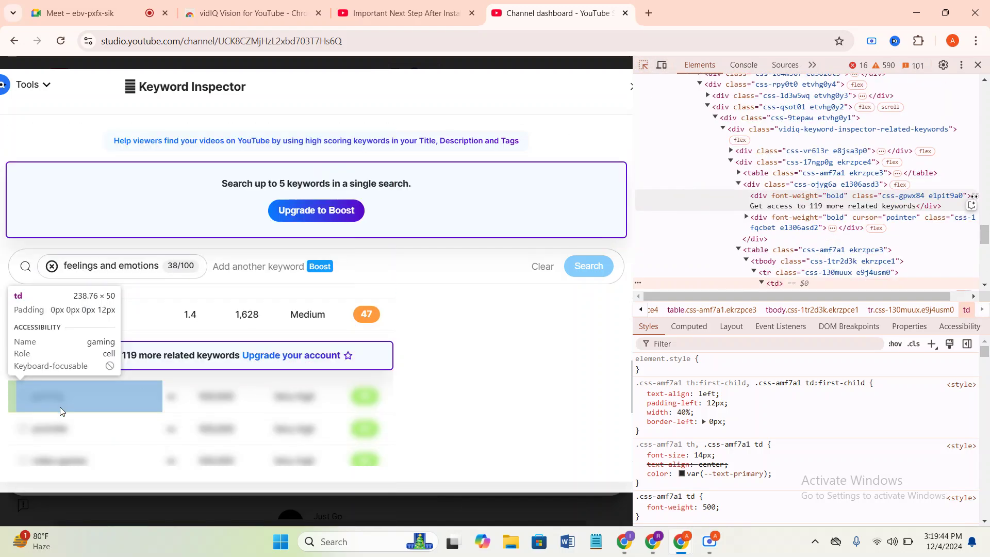
left_click(18, 358)
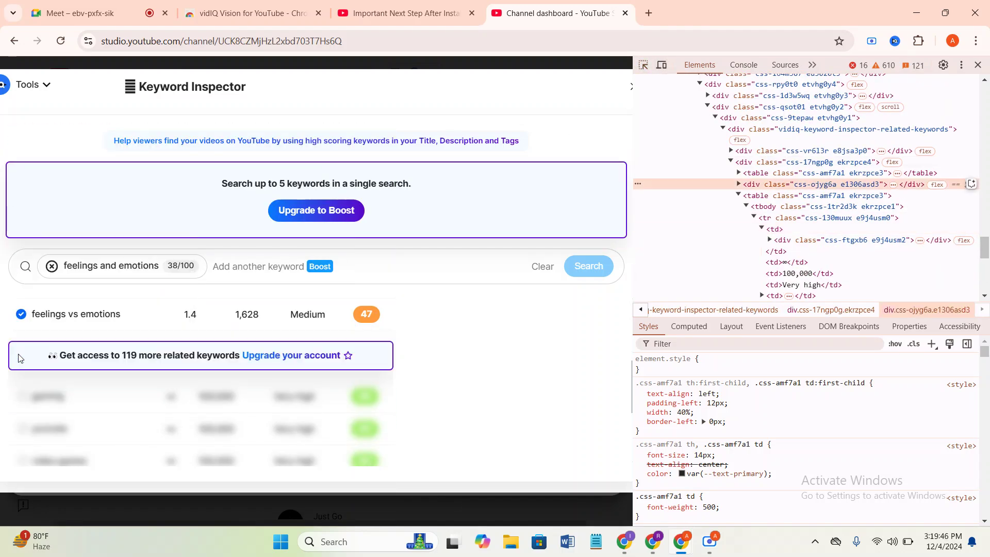
key("Delete")
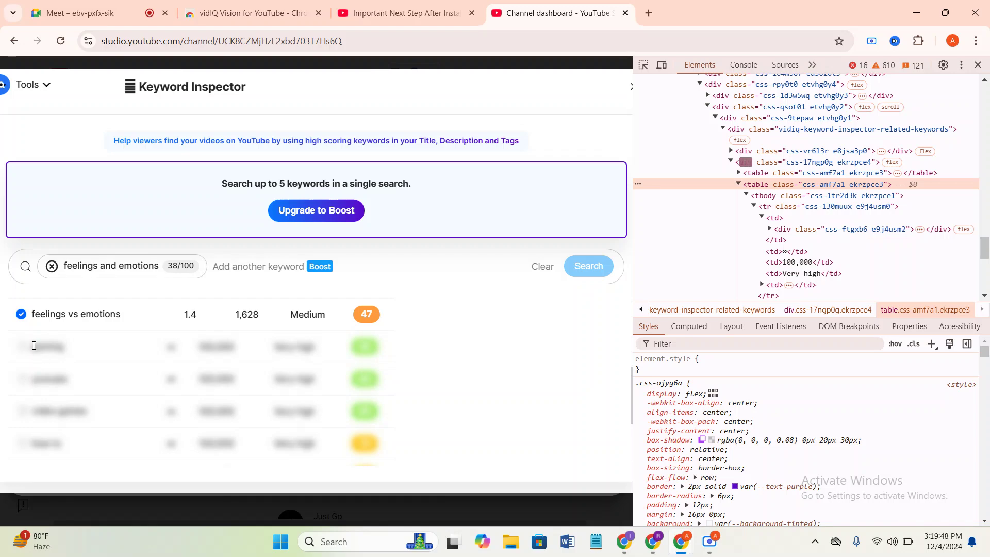
- Pick the name cell of the first blurred keyword row with the element inspector and delete it
left_click(645, 65)
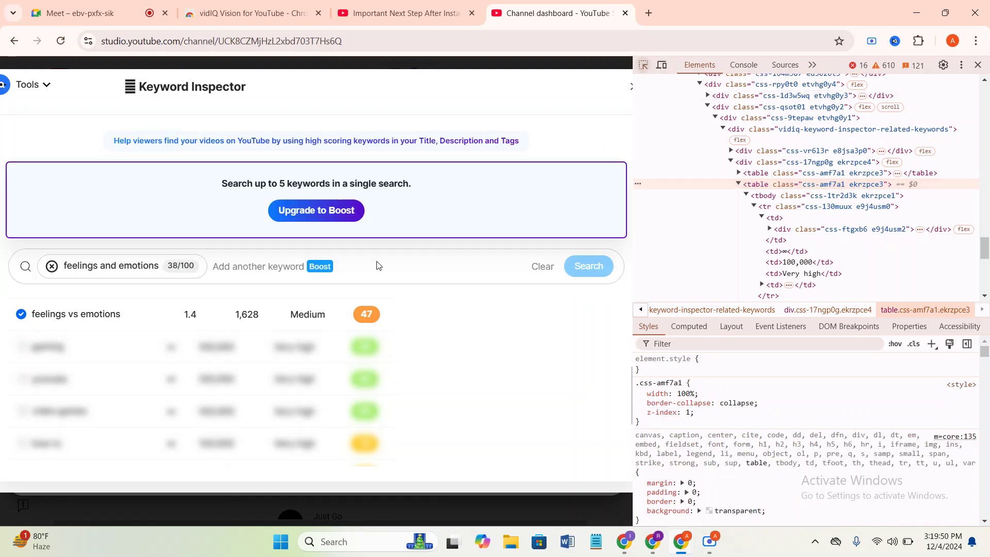
left_click(39, 354)
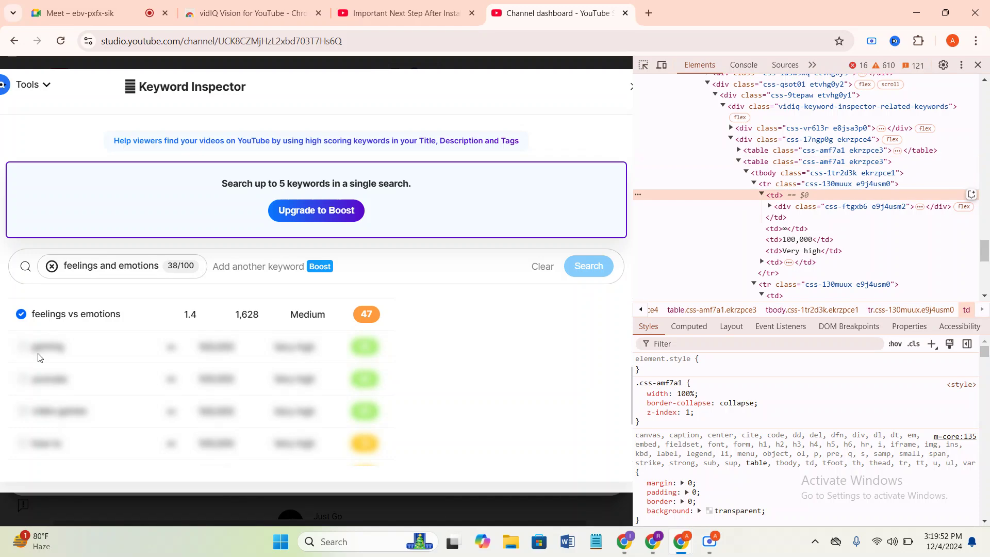
key("Delete")
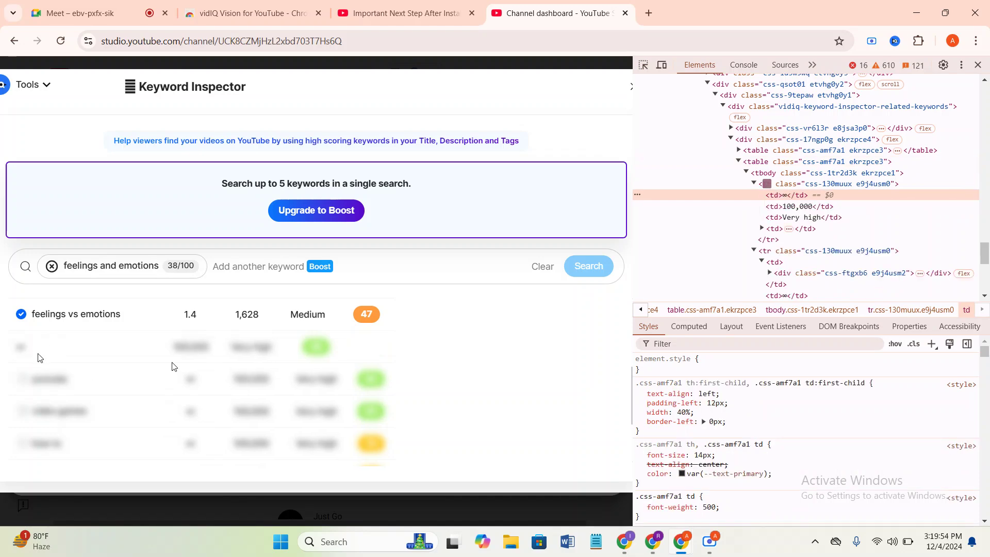
- Pick the section holding the Upgrade to Boost banner and keyword search with the element inspector and delete it
key("ctrl+shift+c")
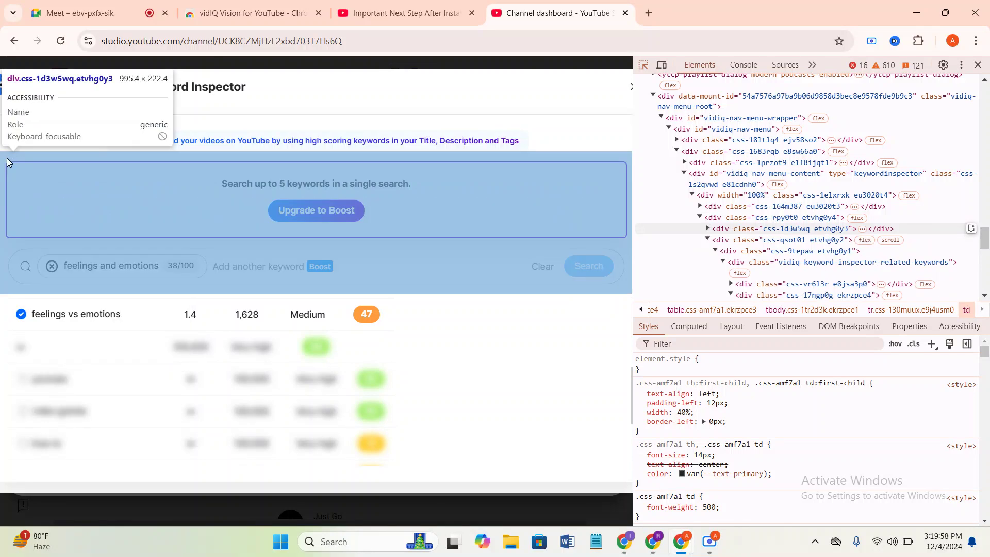
left_click(7, 158)
scroll(7, 163, "down", 2)
key("Delete")
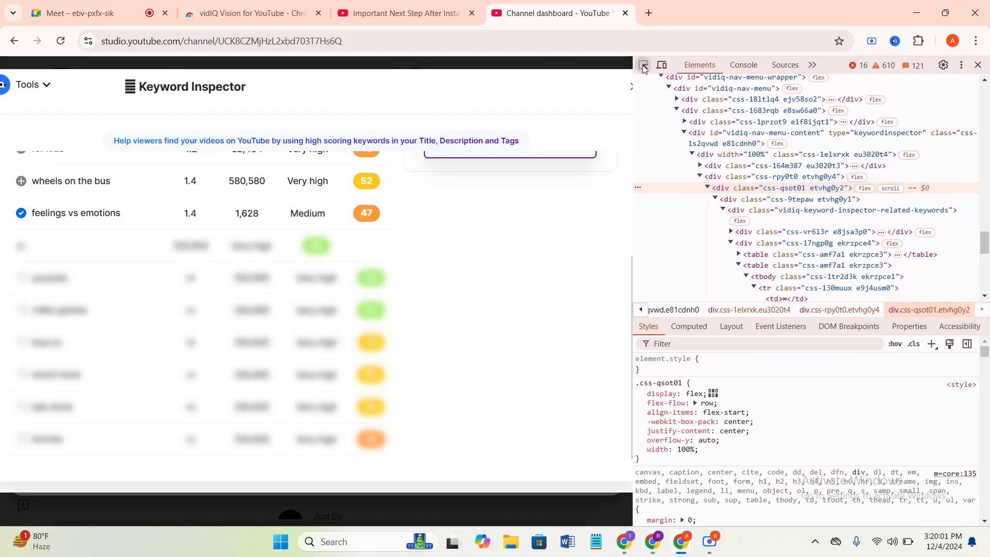
- Delete the container element of the keyword results list, and close the developer tools and the Keyword Inspector
left_click(643, 68)
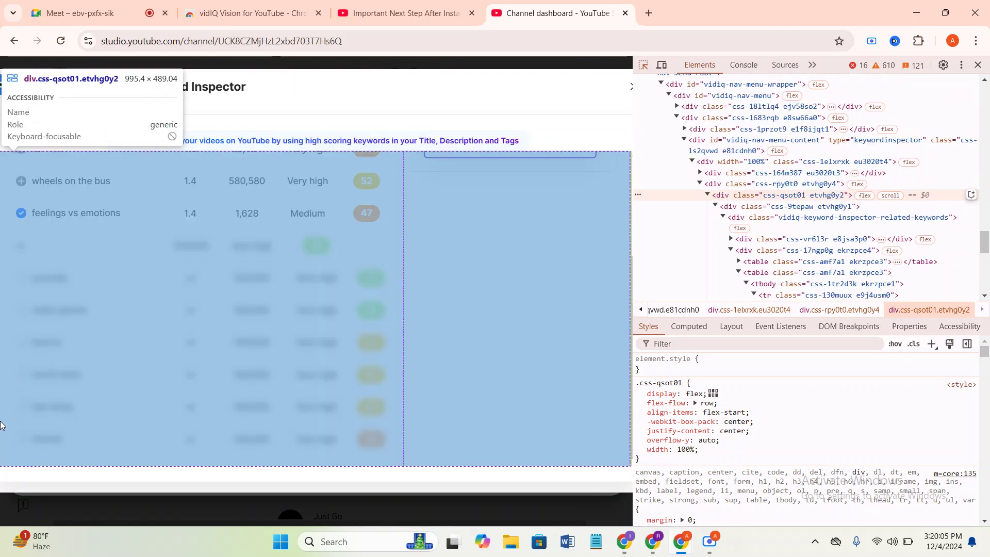
left_click(1, 424)
key("Delete")
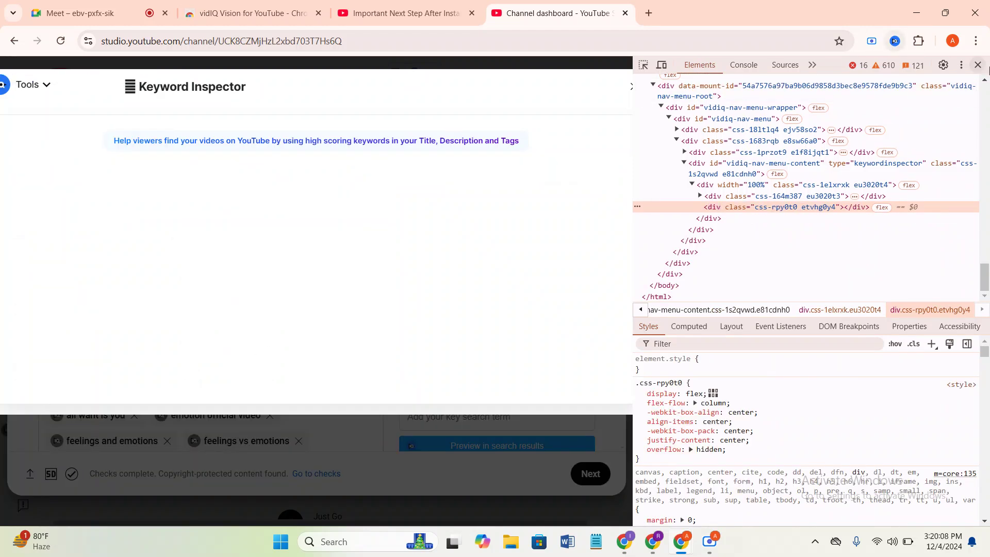
left_click(978, 65)
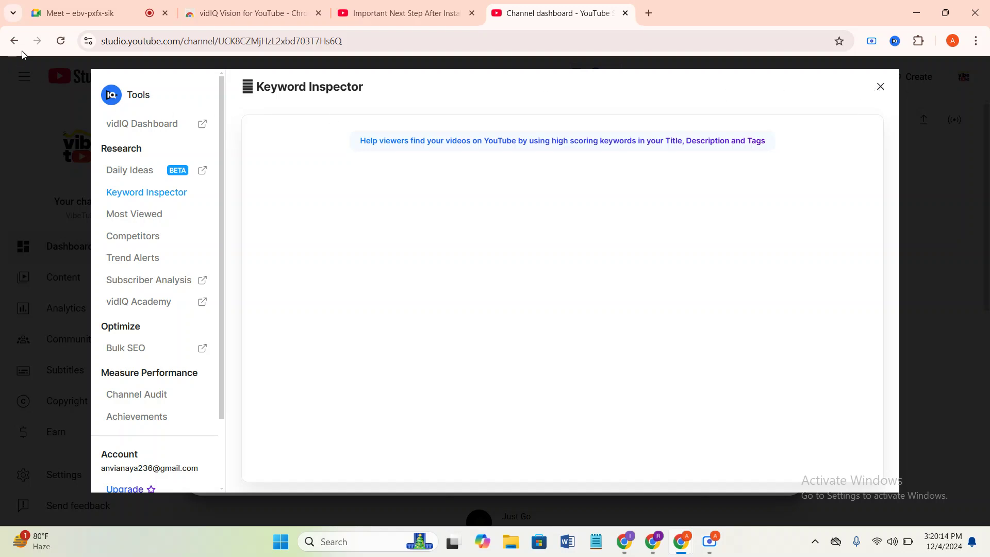
left_click(710, 541)
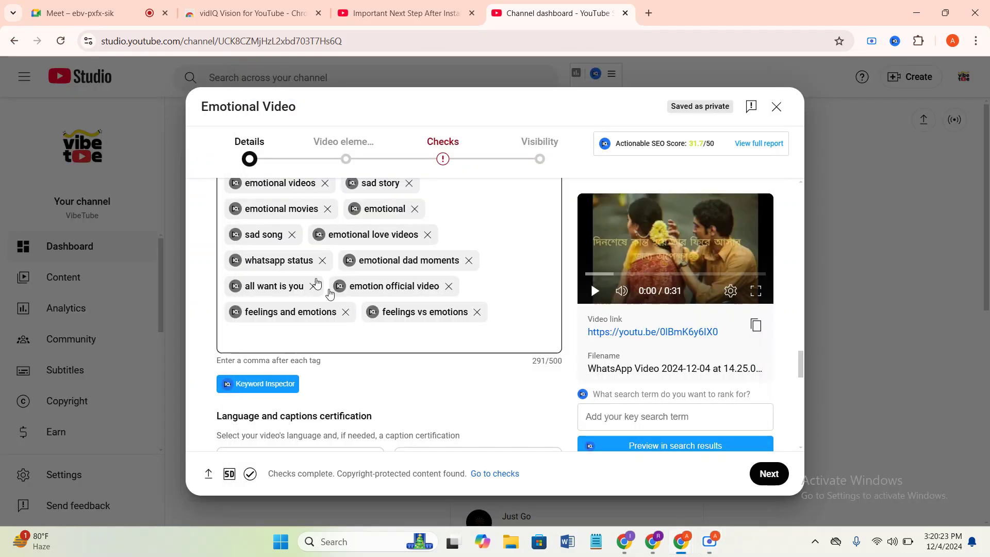
- Reopen the Keyword Inspector from the tags section and search for "feeling sad"
left_click(253, 389)
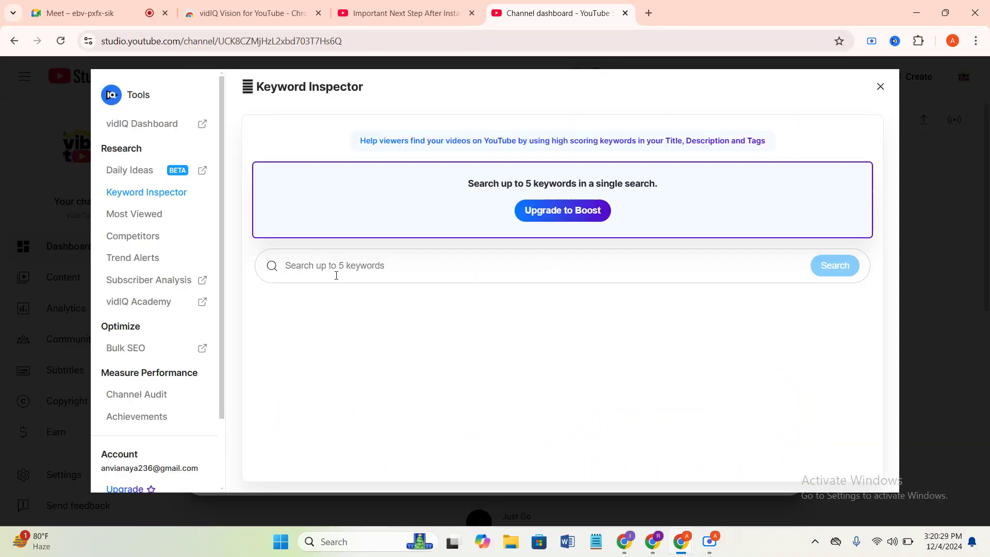
type("feeling")
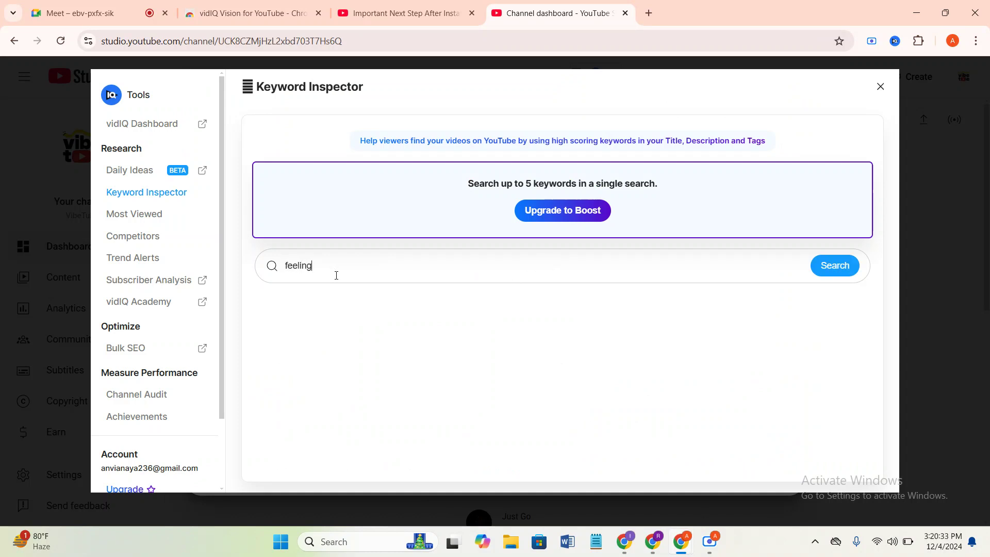
type(" sad")
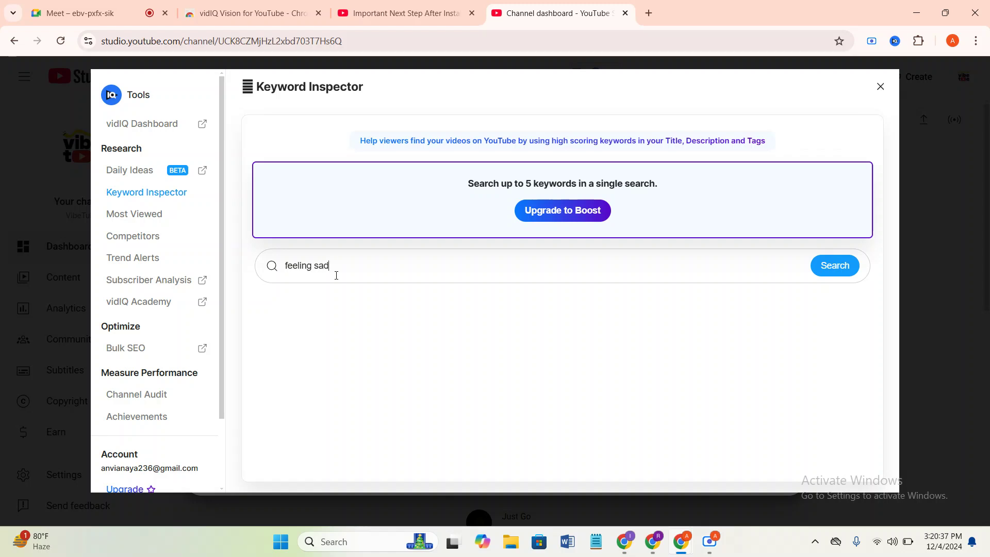
key("Return")
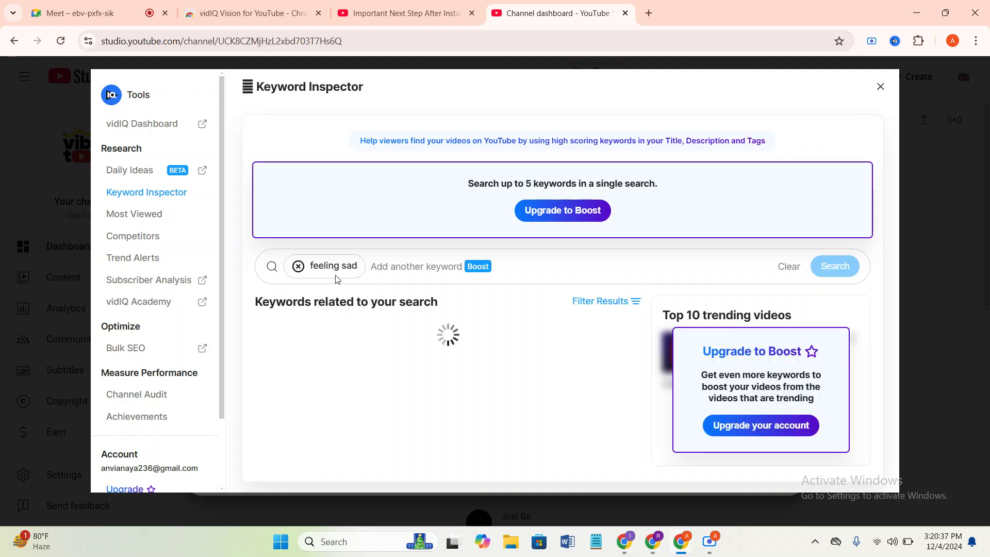
- Add "feeling sad", "swik feeling sad", "psychology in tamil" and "jordan peterson sad" to the tags and close the Keyword Inspector
left_click(266, 385)
left_click(267, 445)
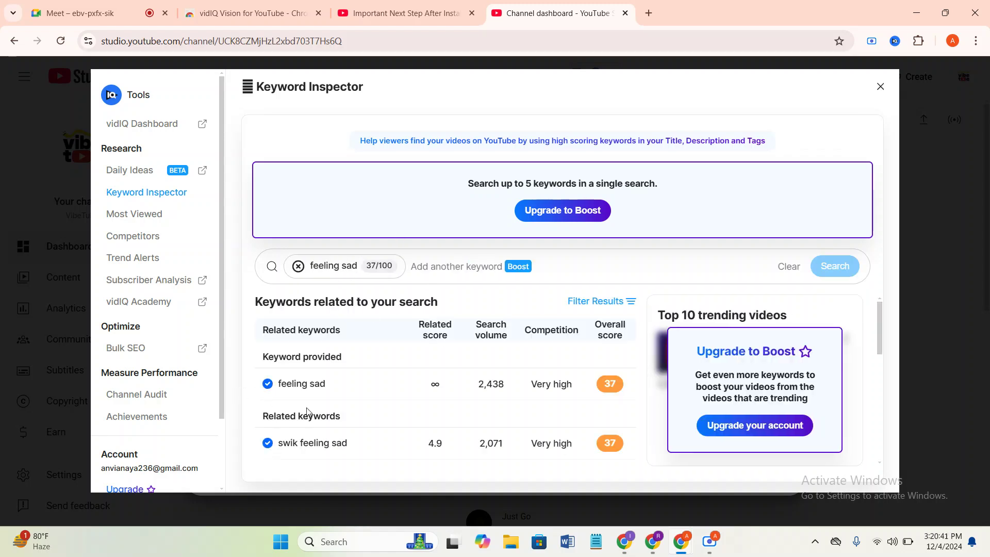
scroll(307, 410, "down", 1)
left_click(267, 411)
left_click(268, 443)
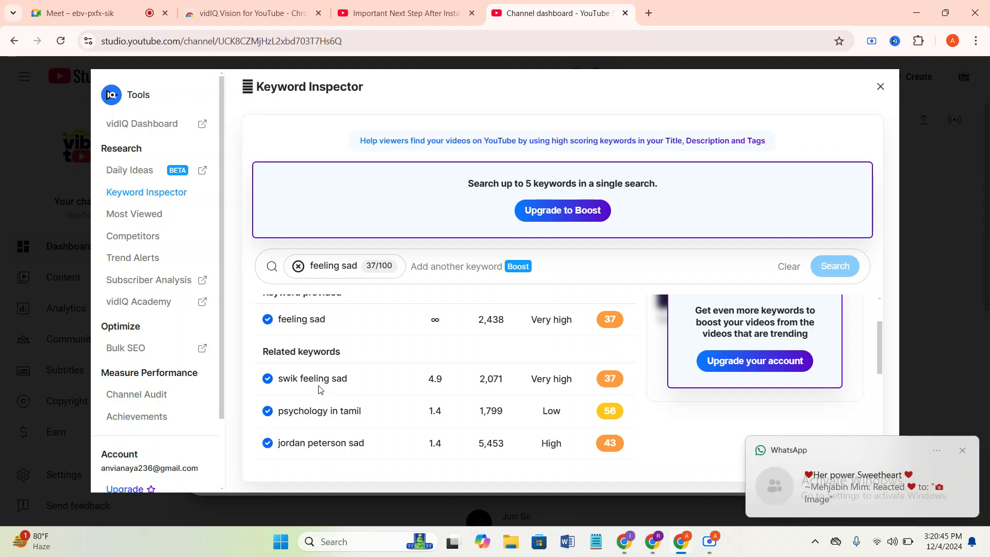
left_click(881, 88)
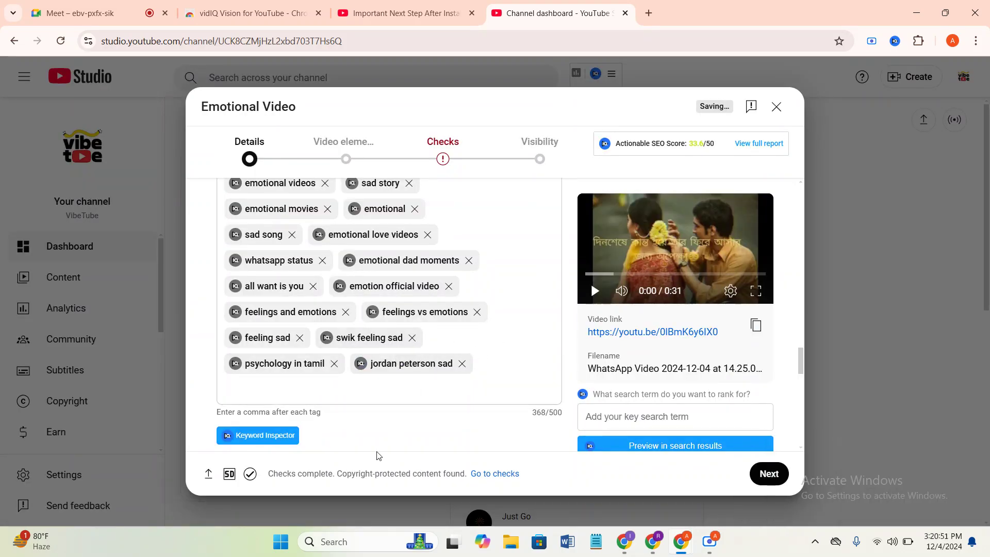
- Open the Keyword Inspector again and search for "sad story"
left_click(255, 437)
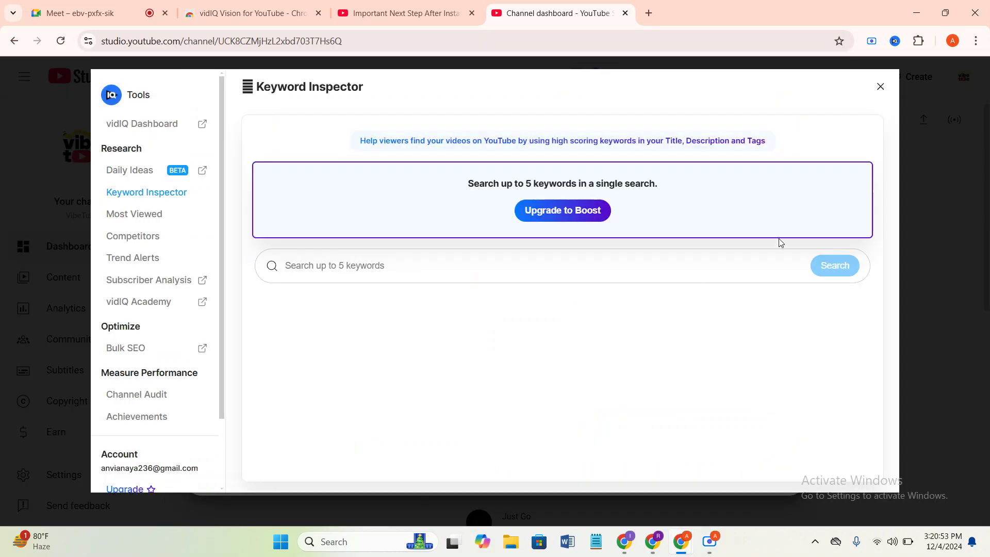
left_click(339, 269)
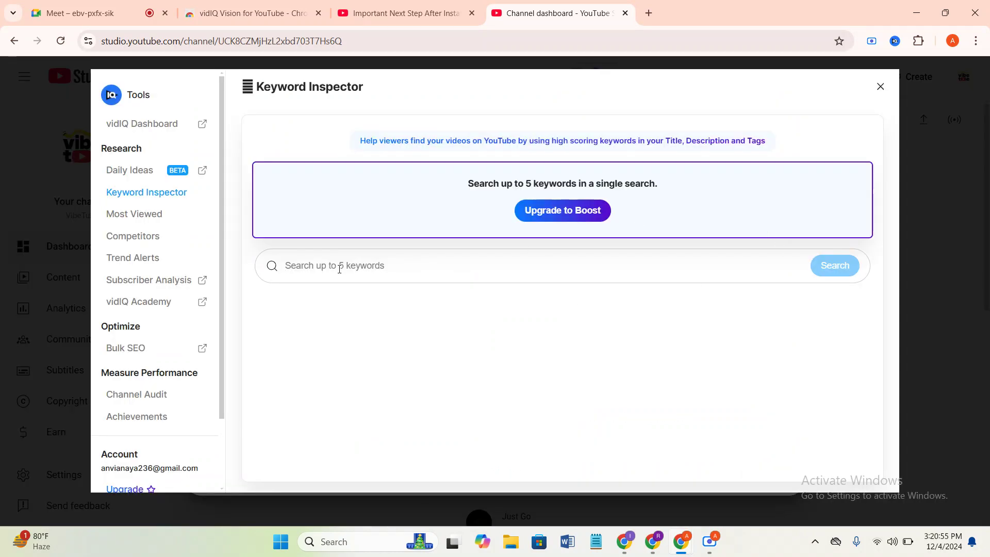
type("sad st")
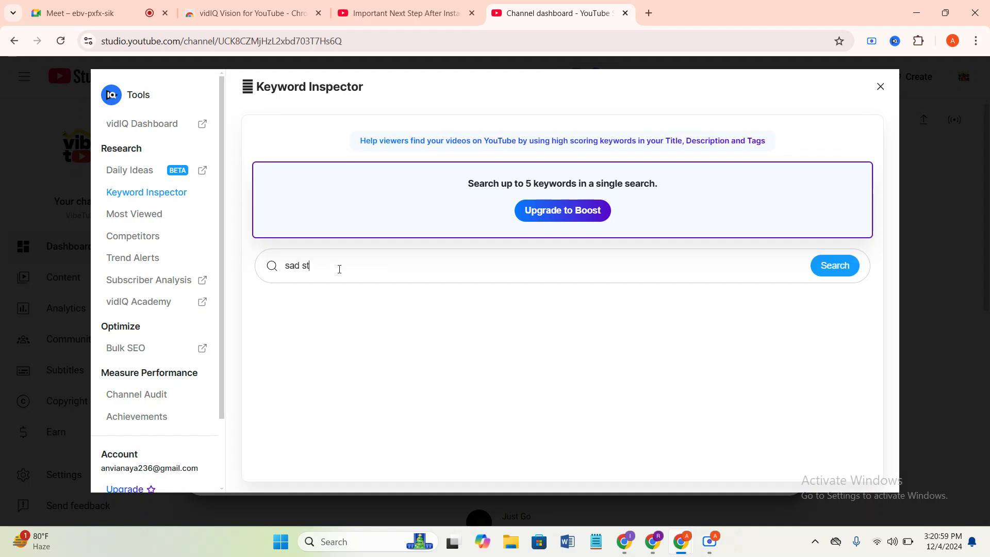
type("or")
key("Return")
- Add the related keywords "sad story out of luck" and "cas van de pol" to the tags and close the Keyword Inspector
left_click(268, 383)
scroll(284, 437, "down", 1)
left_click(267, 380)
left_click(268, 443)
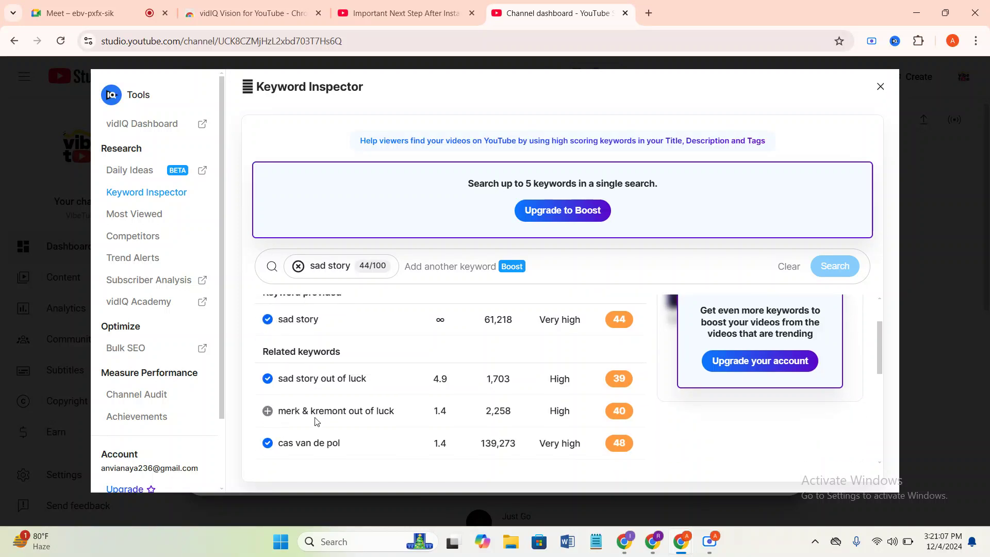
scroll(316, 420, "down", 1)
left_click(880, 86)
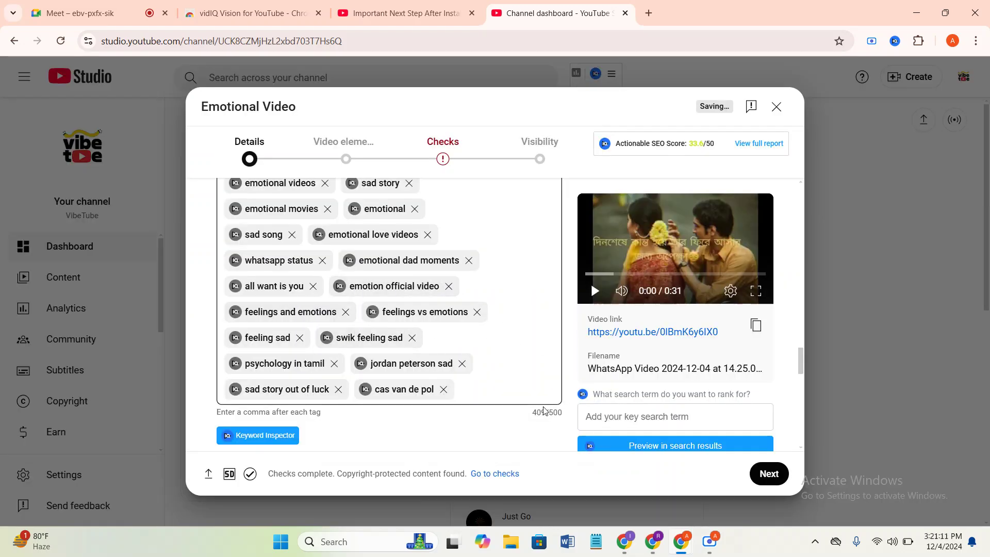
- Examine the Actionable SEO Score against the list of added tags
left_click_drag(692, 146, 715, 148)
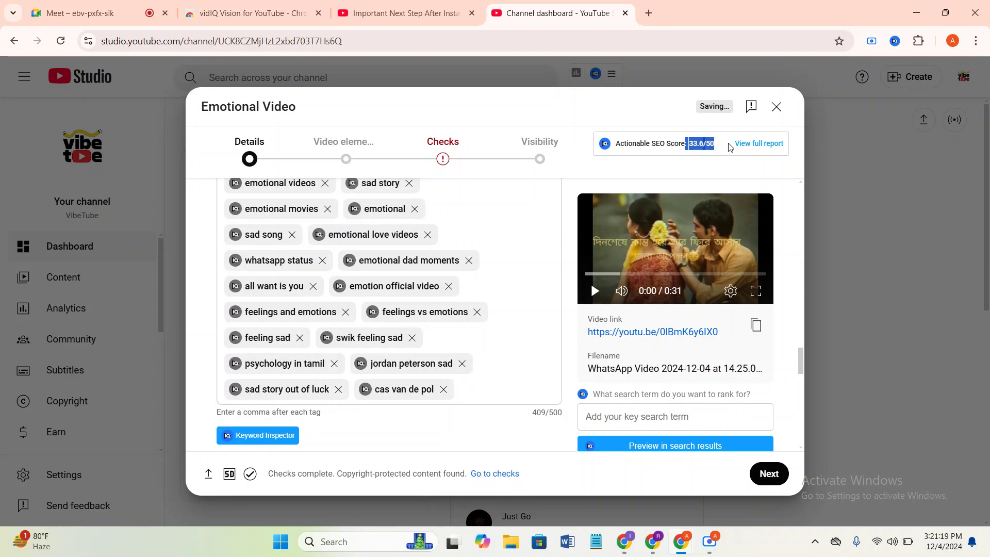
left_click_drag(715, 148, 691, 148)
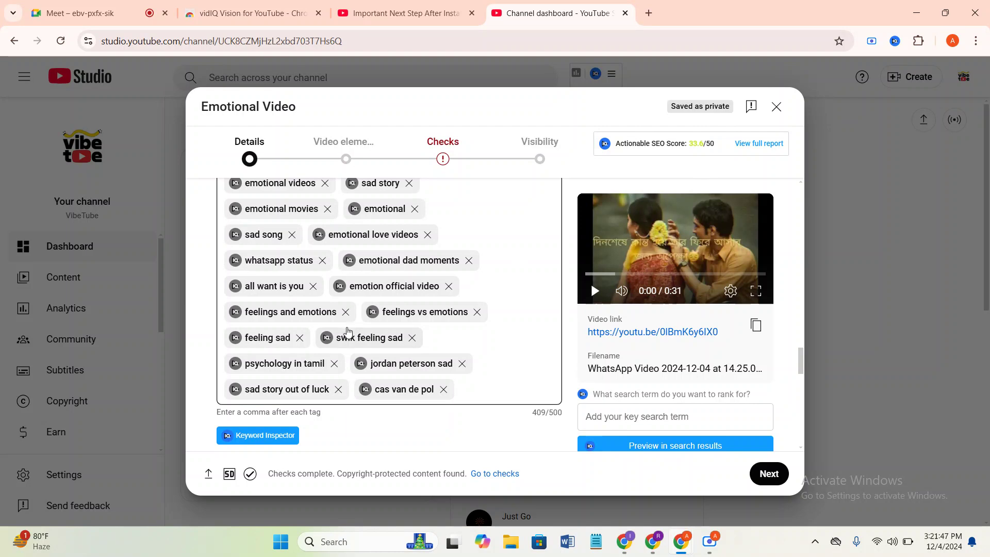
left_click_drag(689, 145, 706, 150)
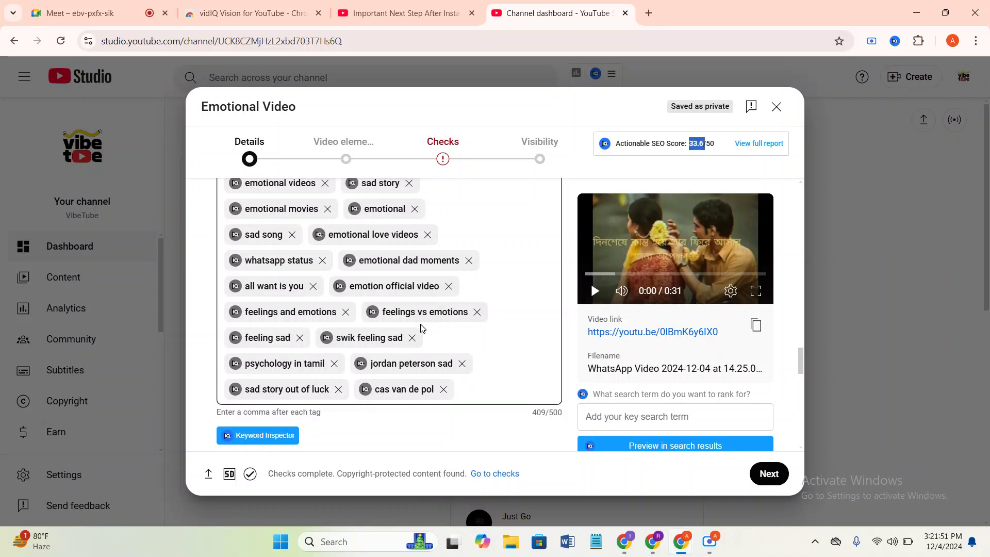
left_click(471, 392)
left_click_drag(690, 144, 704, 147)
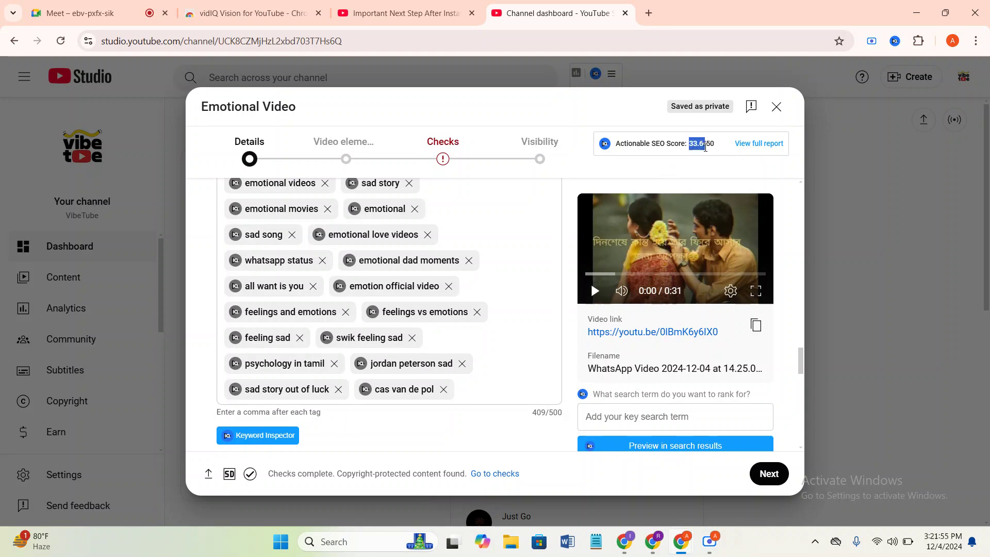
left_click_drag(710, 147, 716, 151)
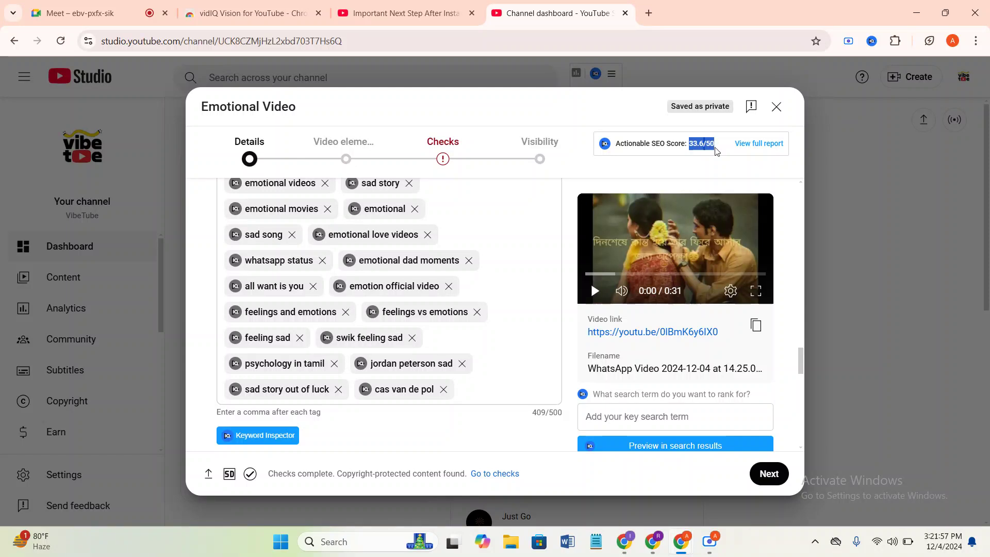
left_click(415, 260)
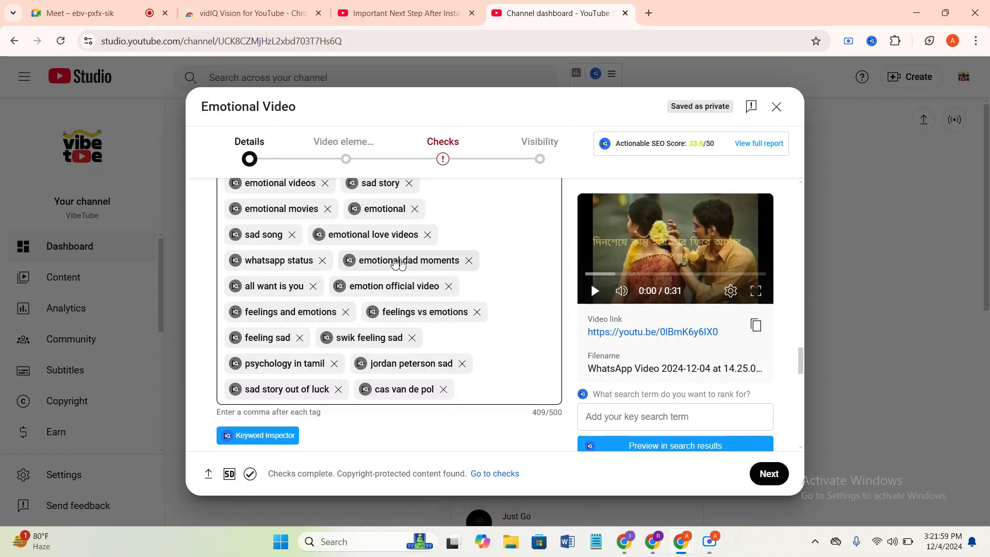
left_click_drag(513, 396, 473, 188)
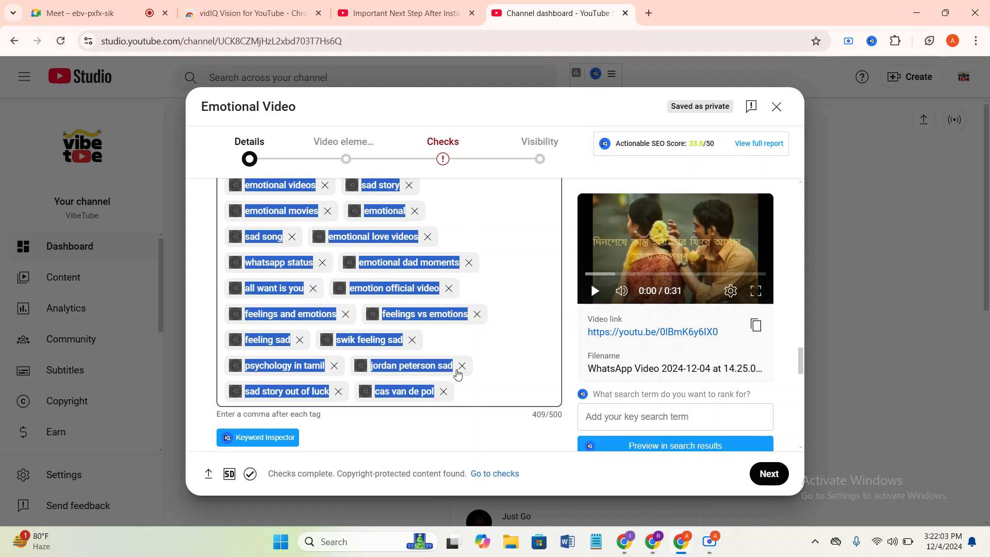
left_click(394, 439)
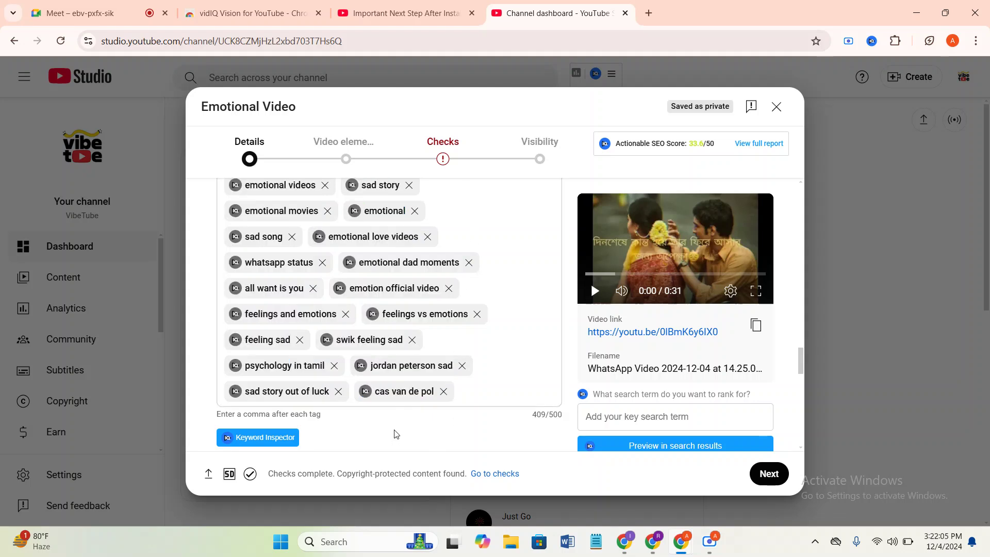
left_click_drag(692, 142, 710, 150)
- Review the language, recording date and location, category, and comments settings below the tags
scroll(382, 361, "down", 2)
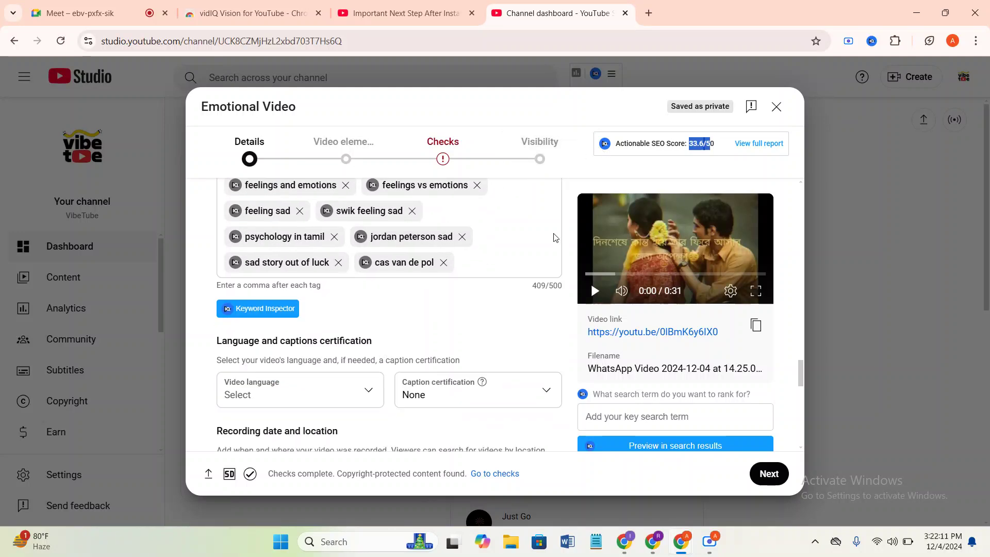
scroll(468, 310, "down", 2)
scroll(470, 309, "down", 4)
scroll(425, 221, "up", 5)
scroll(438, 299, "up", 2)
scroll(477, 316, "down", 2)
scroll(265, 252, "down", 2)
scroll(260, 251, "up", 2)
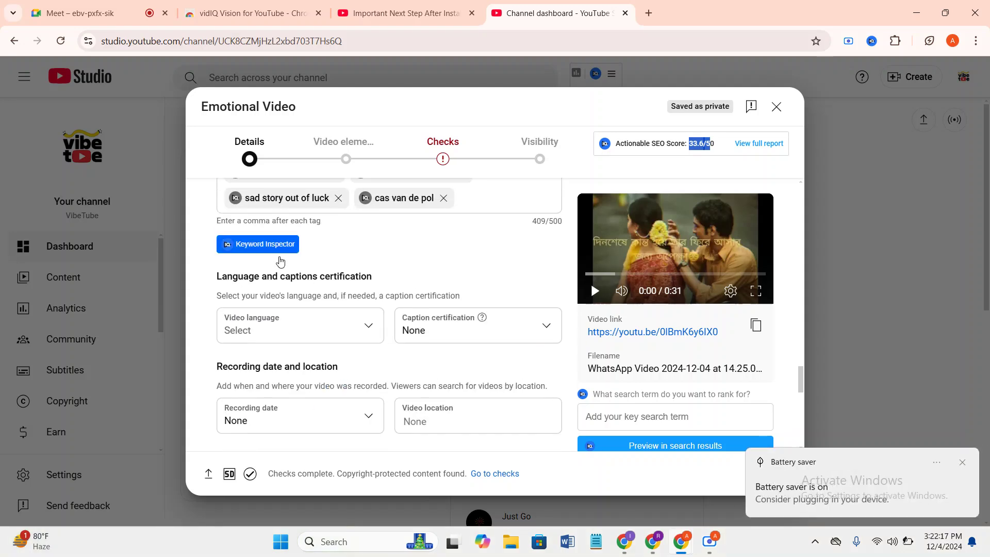
scroll(311, 247, "down", 5)
scroll(367, 279, "down", 5)
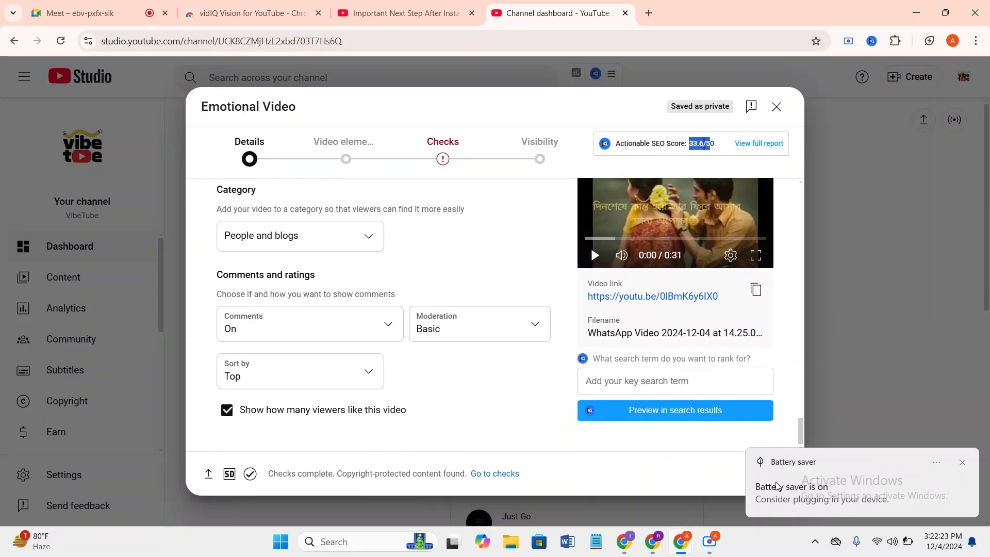
- Choose People and blogs as the video category and advance past Video elements to the Checks stage
left_click(964, 465)
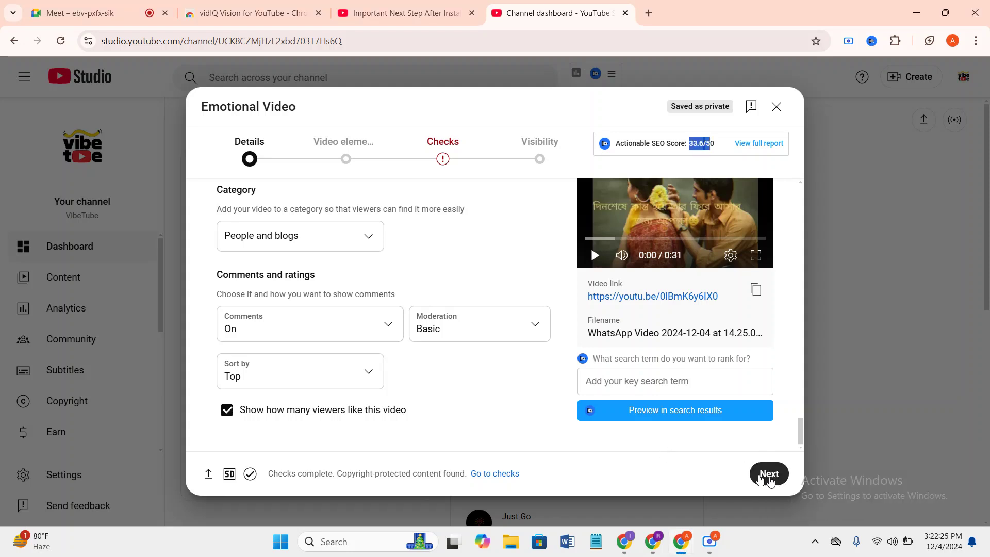
left_click(286, 246)
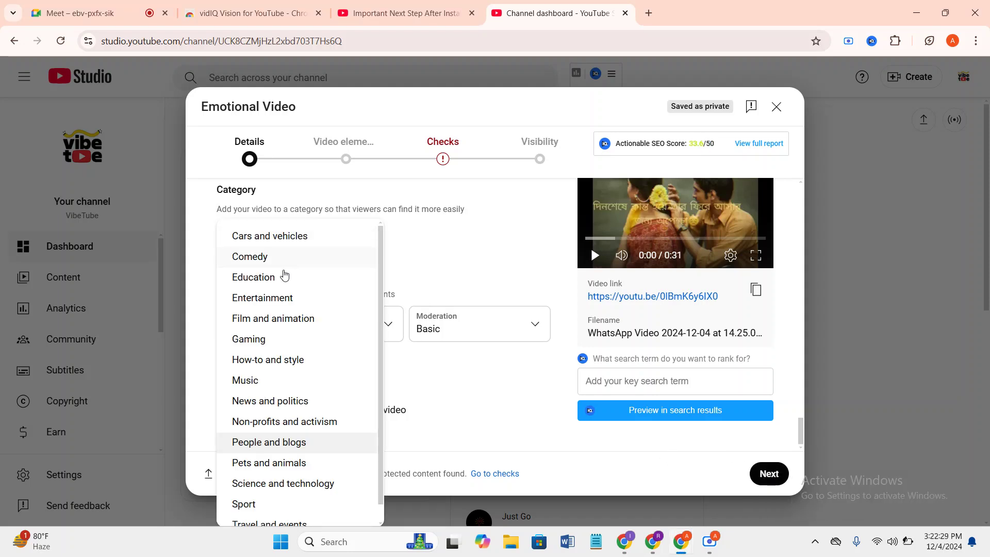
scroll(293, 390, "down", 1)
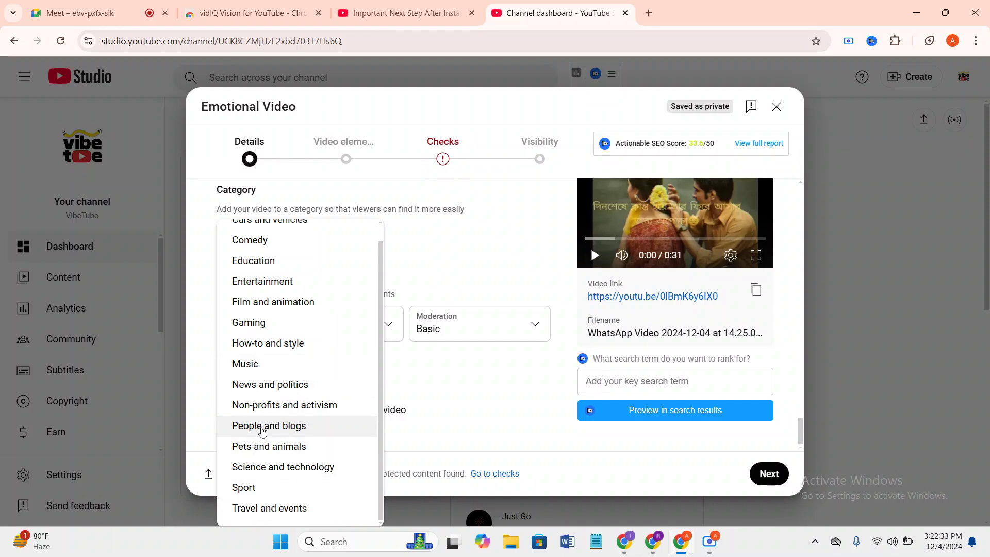
left_click(270, 434)
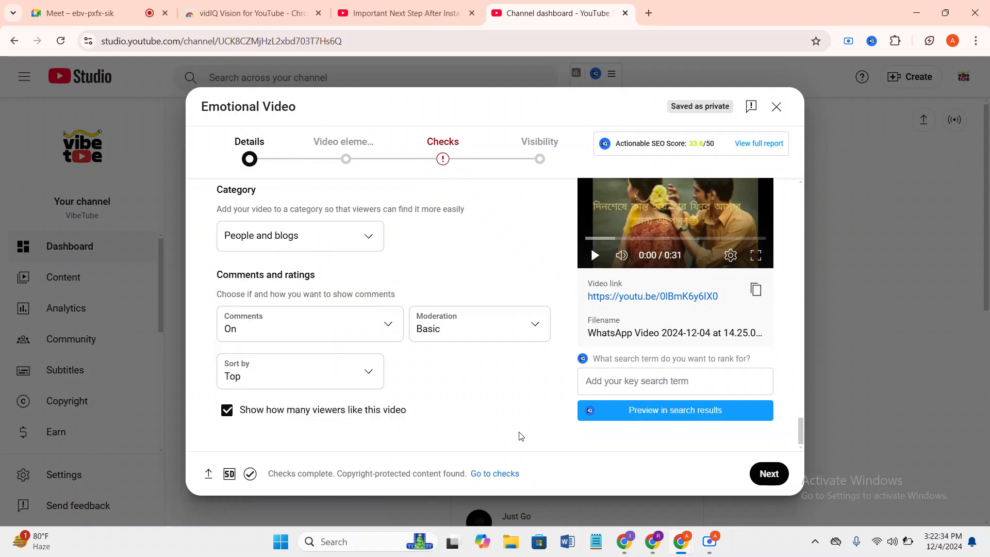
left_click(768, 477)
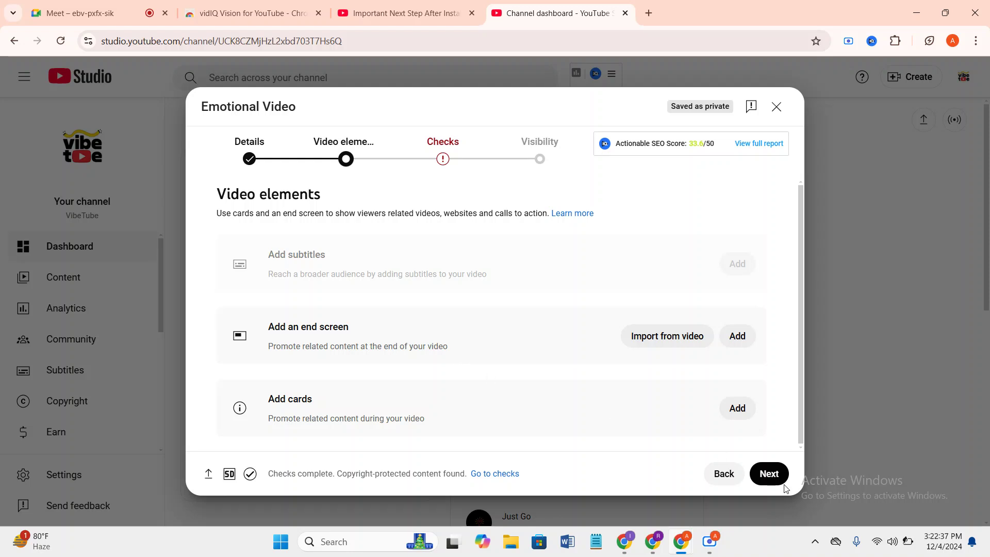
left_click(768, 473)
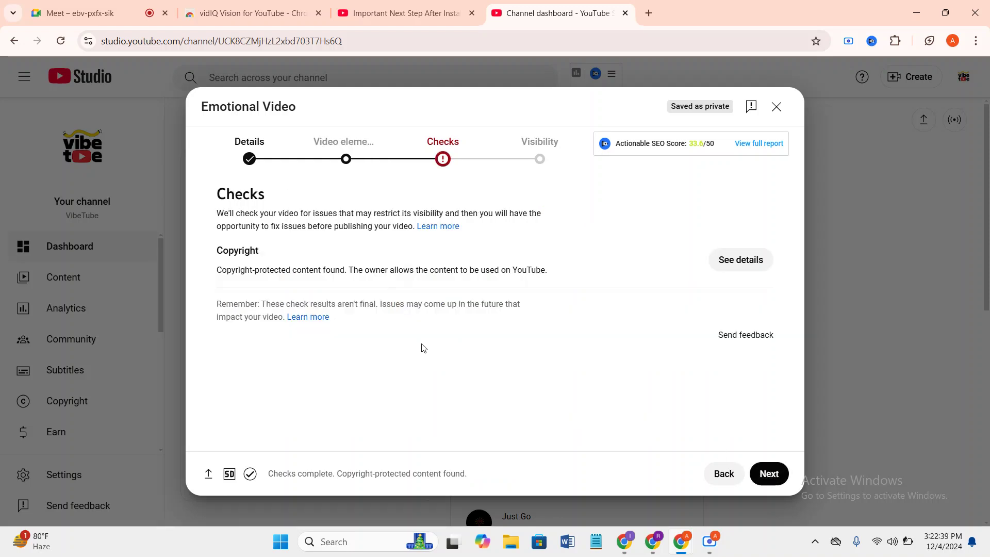
- Review the copyright check result and the overall checks status for Emotional Video
left_click_drag(218, 269, 570, 276)
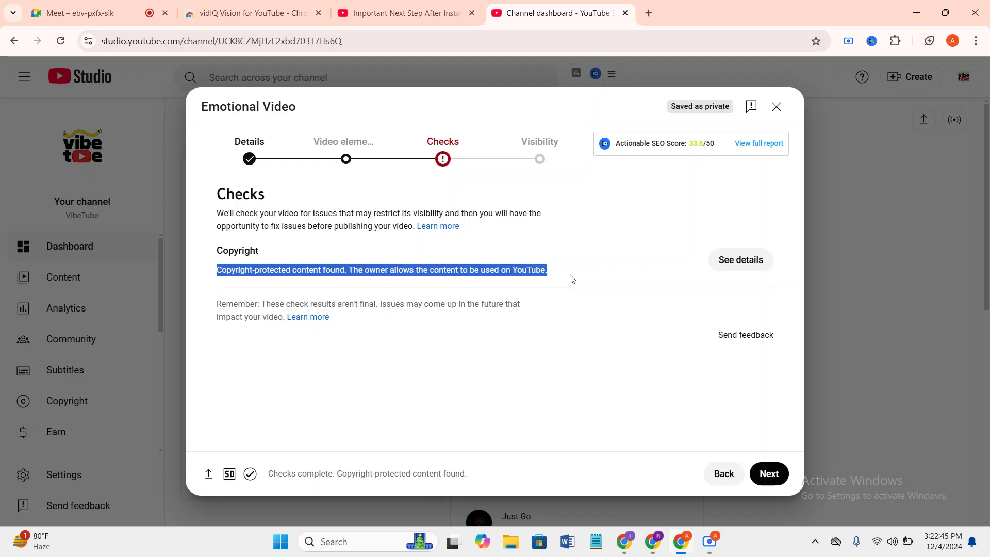
left_click(709, 546)
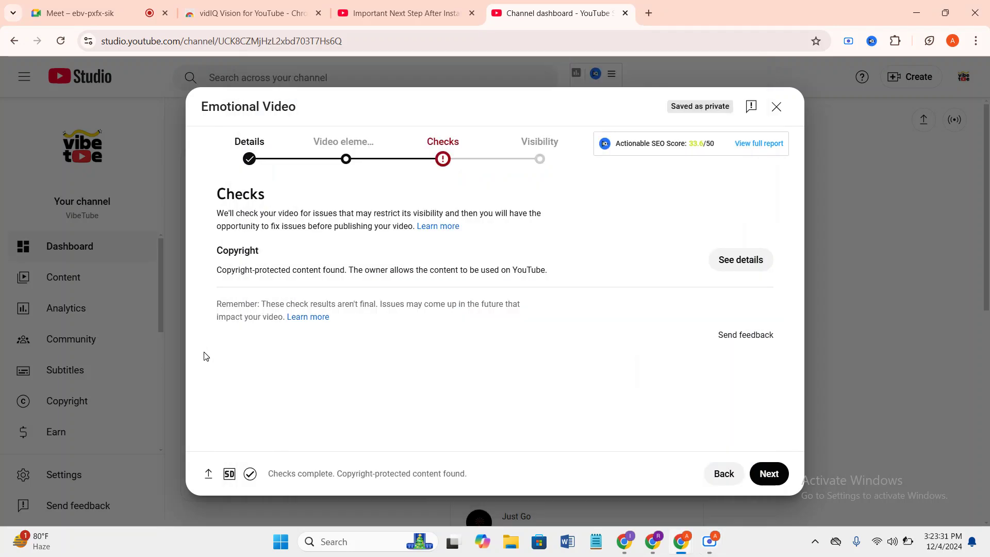
left_click_drag(272, 476, 480, 467)
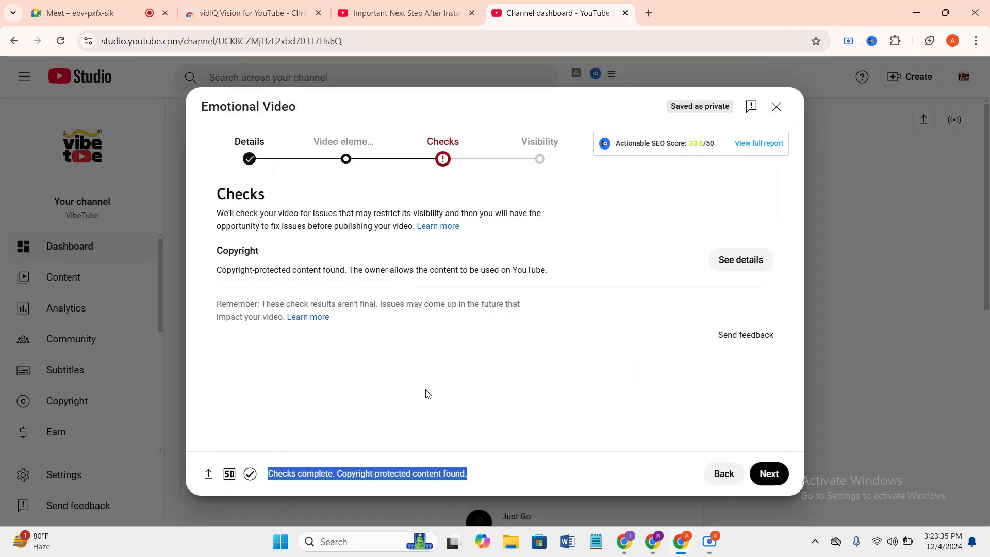
left_click(401, 478)
left_click_drag(264, 476, 500, 466)
- Open the copyright details of Emotional Video and examine the channel status, visibility and identified song
left_click(741, 267)
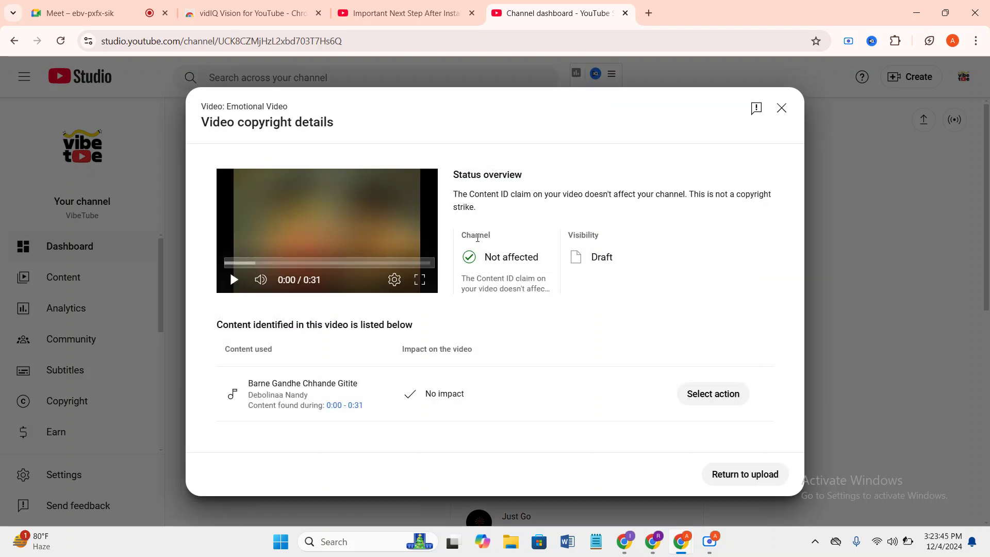
left_click_drag(460, 235, 614, 256)
left_click(554, 187)
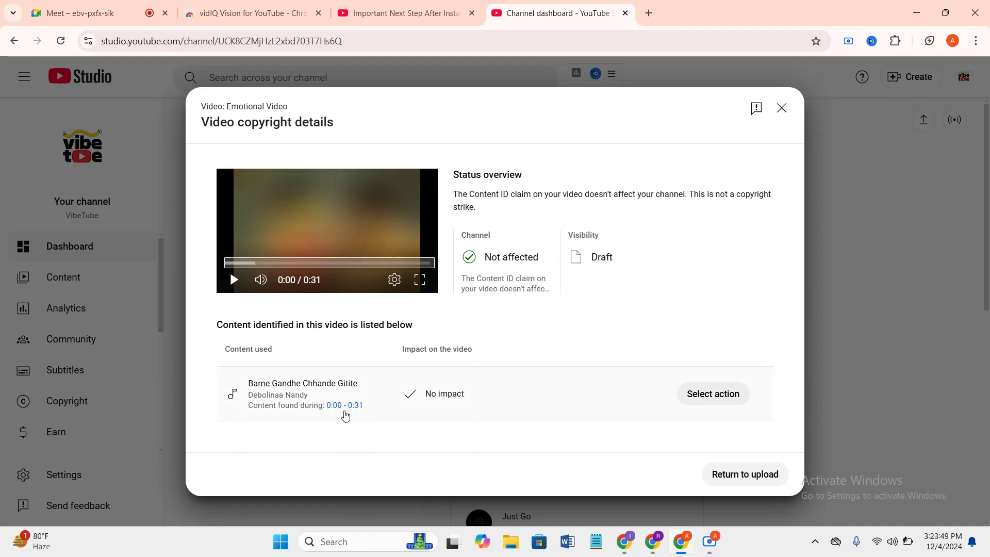
left_click_drag(240, 384, 365, 375)
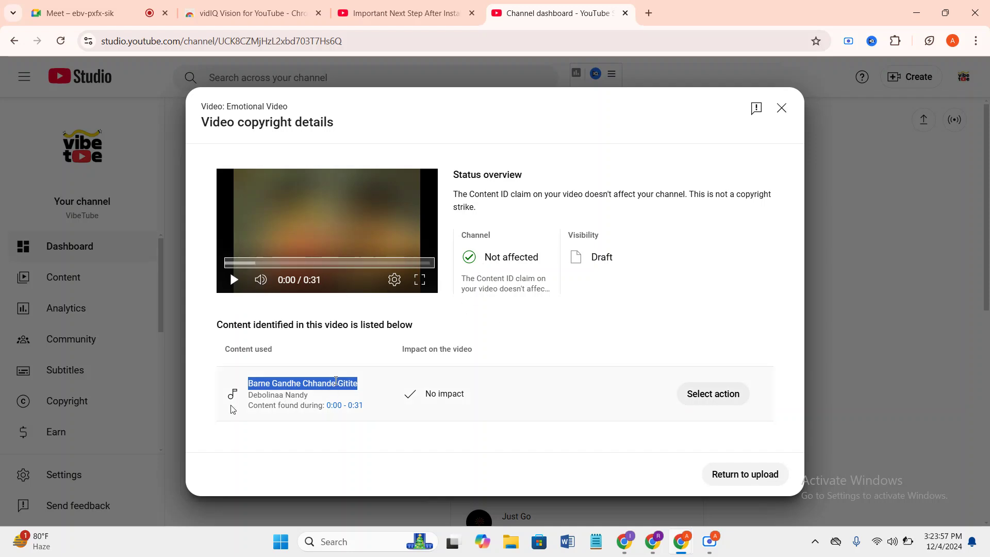
- Choose Replace song as the action for the claimed song and continue to the song replacement editor
left_click(713, 394)
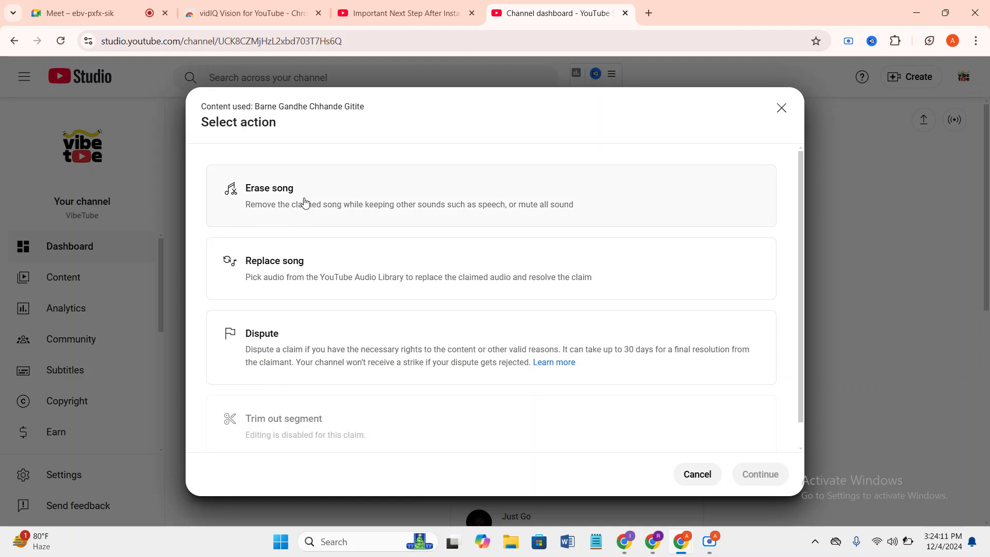
left_click(269, 200)
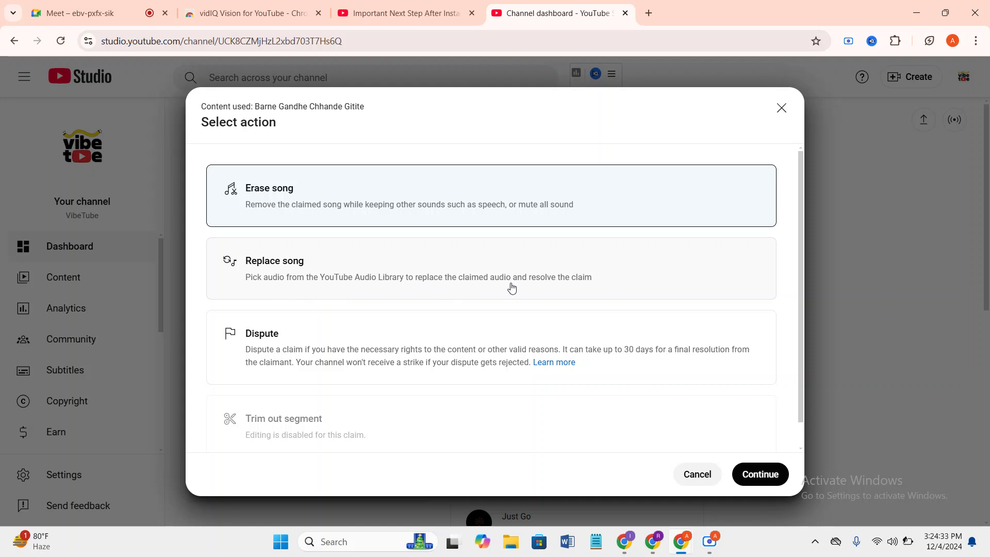
left_click(289, 279)
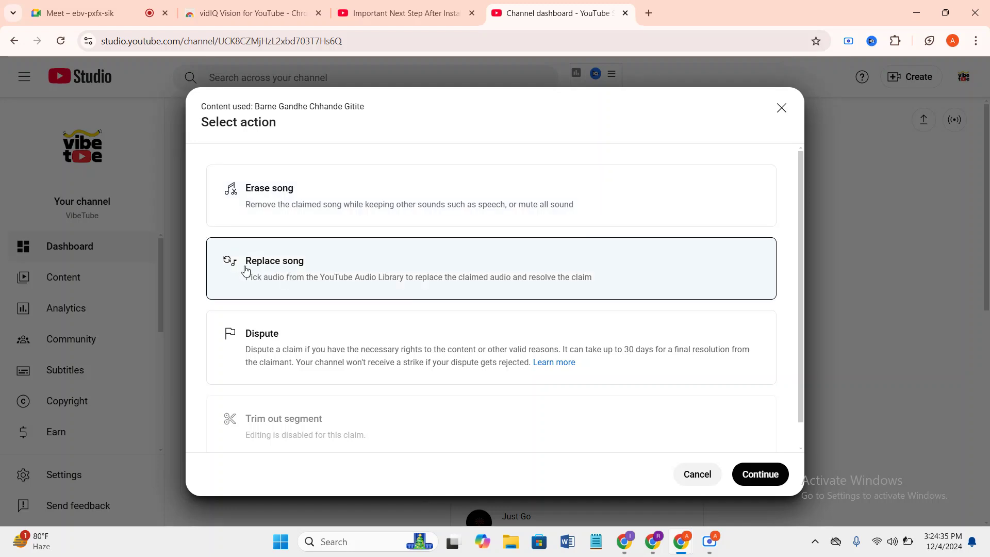
left_click(765, 475)
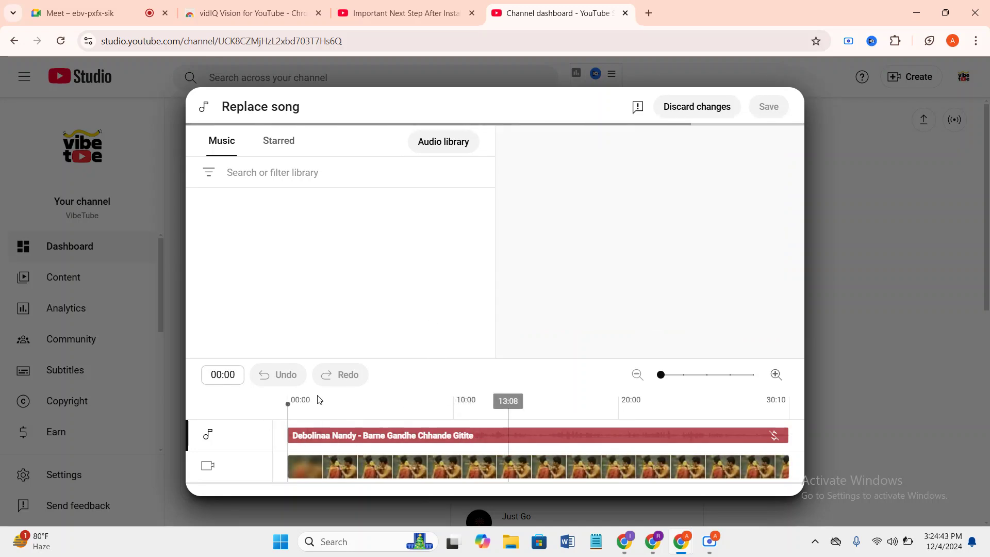
left_click(710, 544)
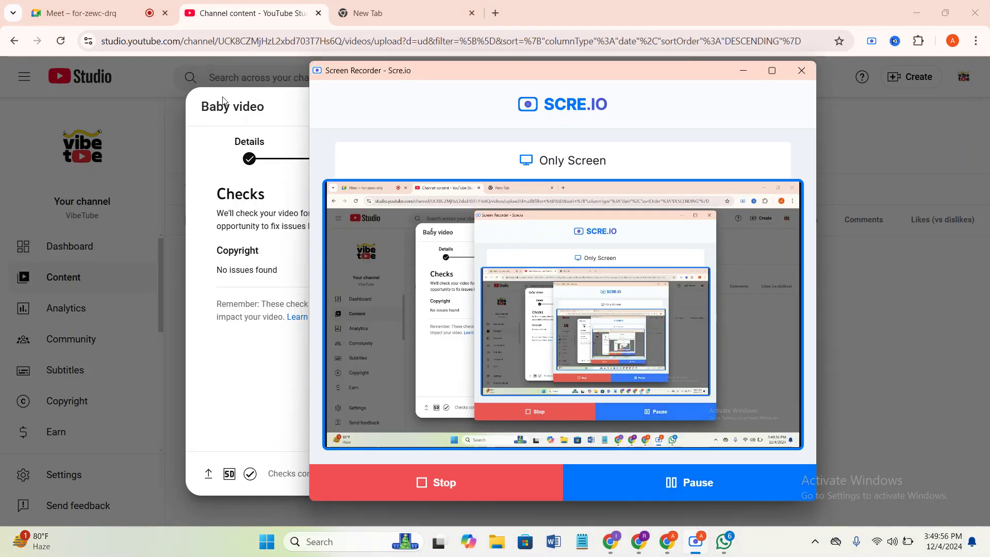
- Review the copyright check result, checks status and Actionable SEO Score for Baby video
left_click(279, 112)
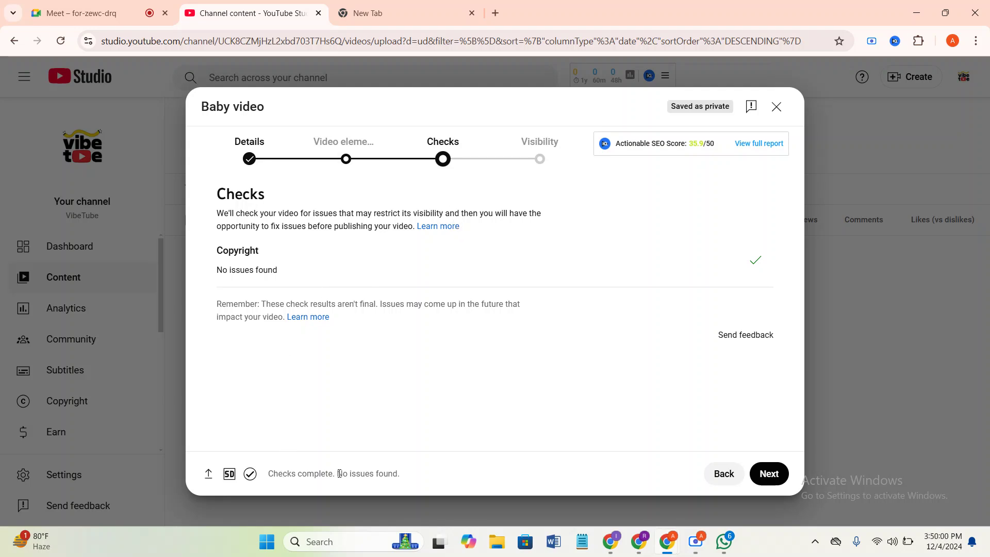
left_click_drag(338, 473, 421, 476)
left_click(400, 478)
left_click_drag(406, 480, 340, 478)
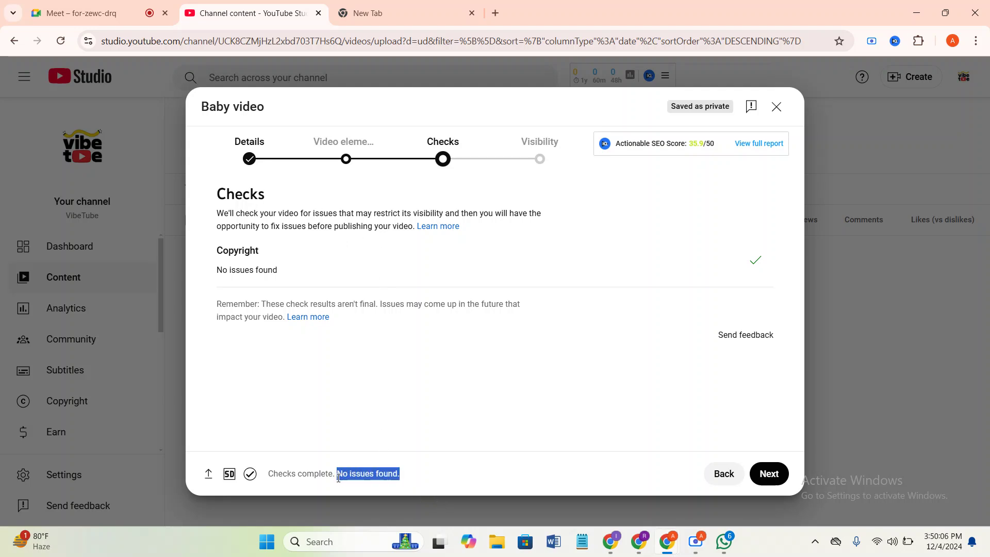
left_click_drag(212, 266, 283, 271)
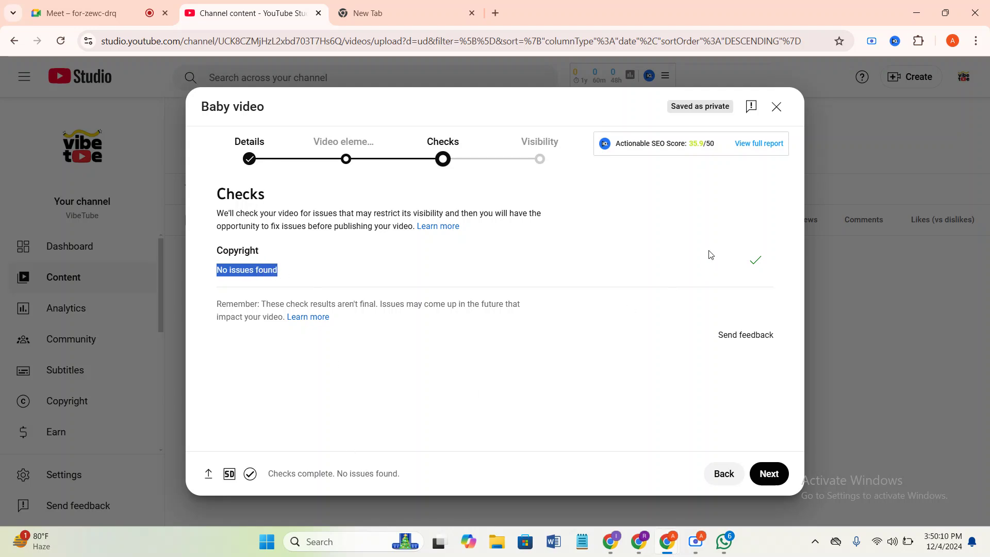
left_click_drag(717, 144, 694, 160)
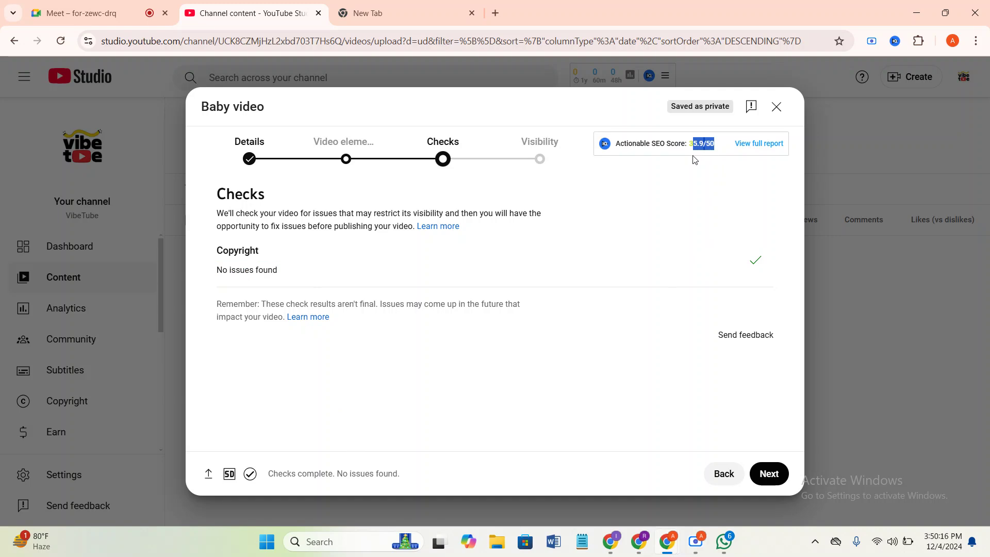
left_click(698, 143)
left_click_drag(687, 146, 701, 144)
- Advance to the Visibility stage, publish Baby video as Public and close the sharing dialog
left_click(768, 476)
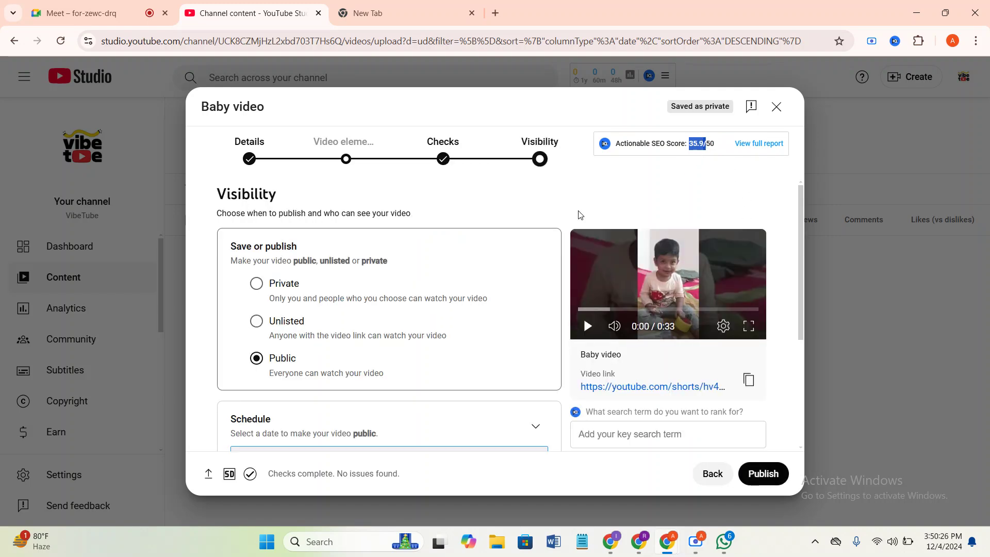
left_click(764, 480)
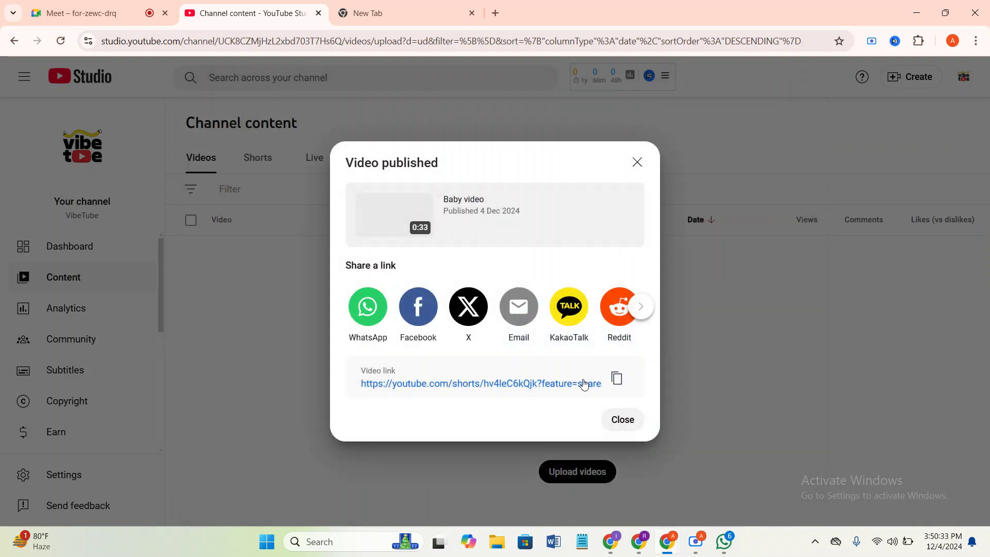
left_click(623, 420)
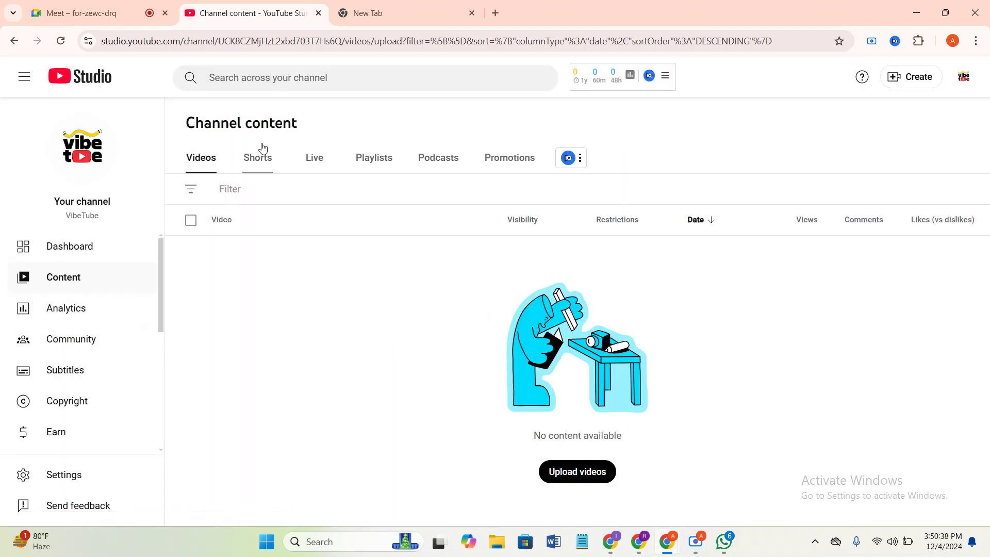
- Reload the channel content page and look for the published Baby video in the Shorts list
left_click(260, 164)
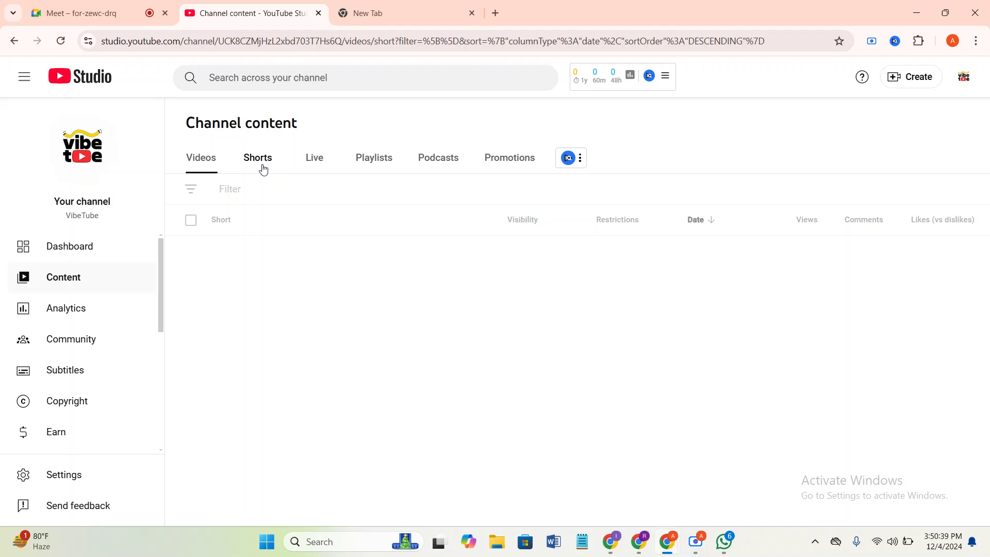
left_click(202, 165)
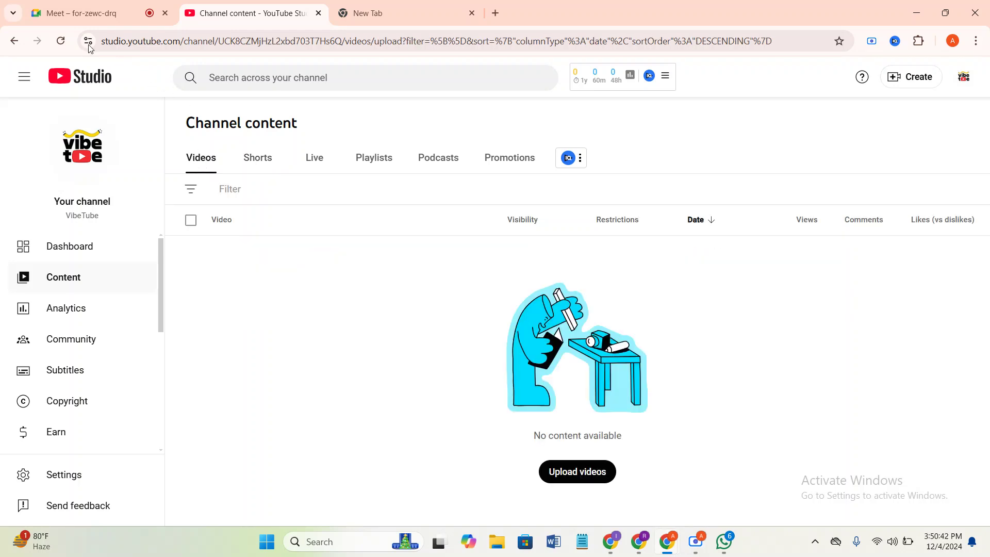
left_click(62, 41)
left_click(253, 158)
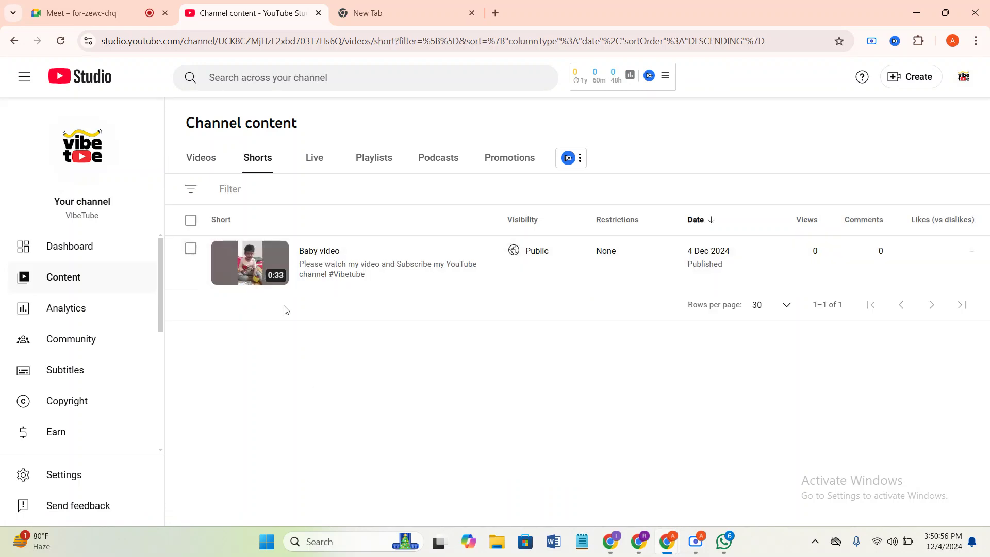
- Compare the Videos list with the Shorts list and dismiss the help tips
left_click(206, 161)
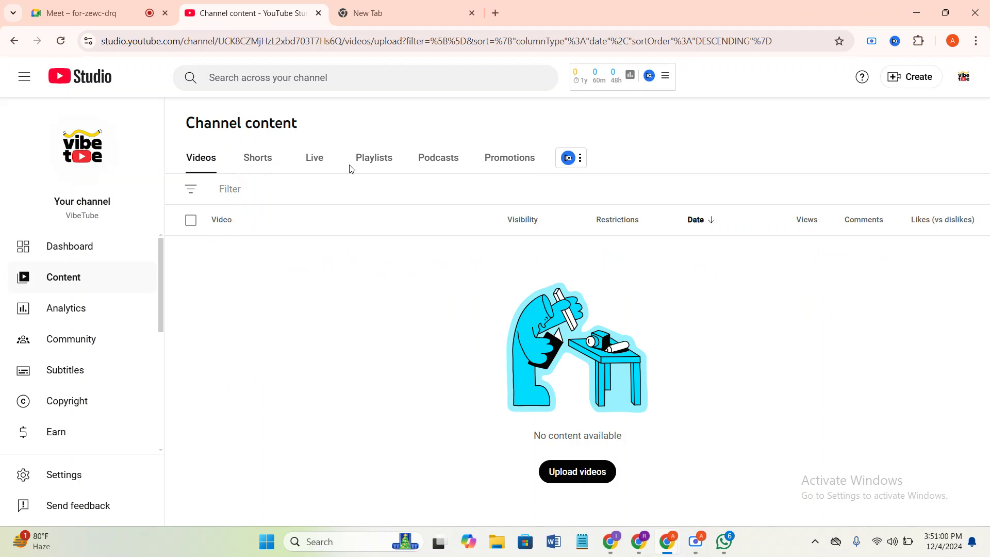
left_click(261, 163)
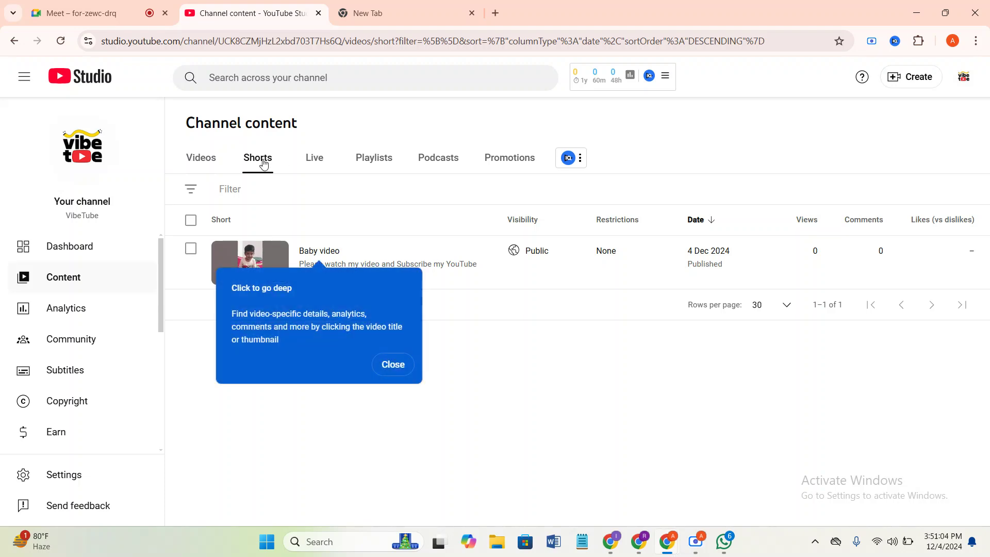
left_click(393, 365)
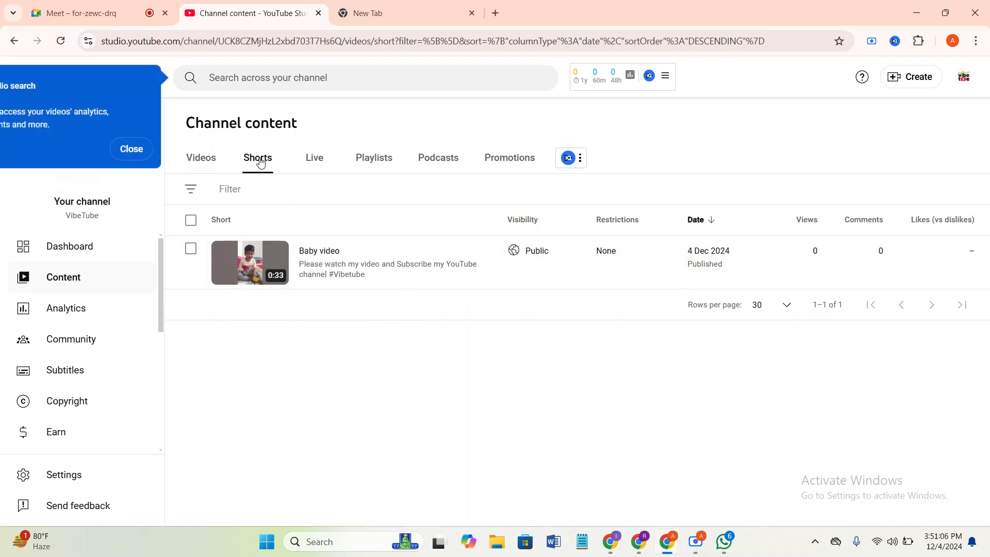
left_click(134, 152)
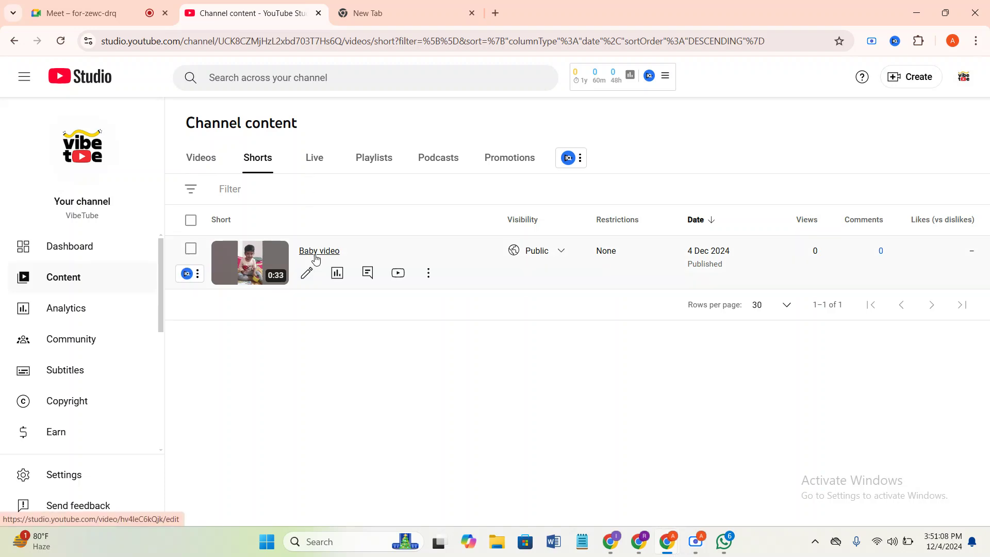
- Recheck the Videos list, return to Shorts and examine the Restrictions entry for Baby video
mouse_move(332, 272)
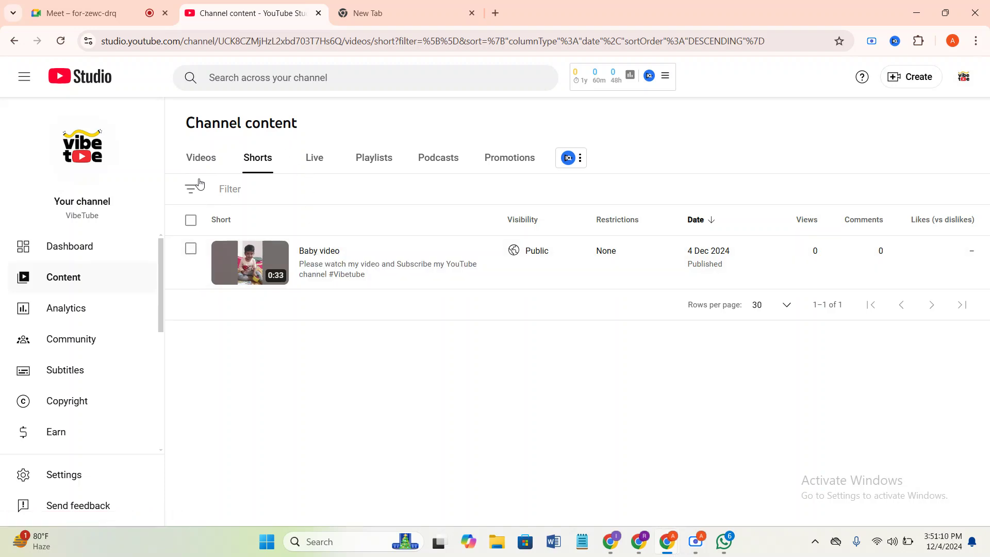
left_click(201, 159)
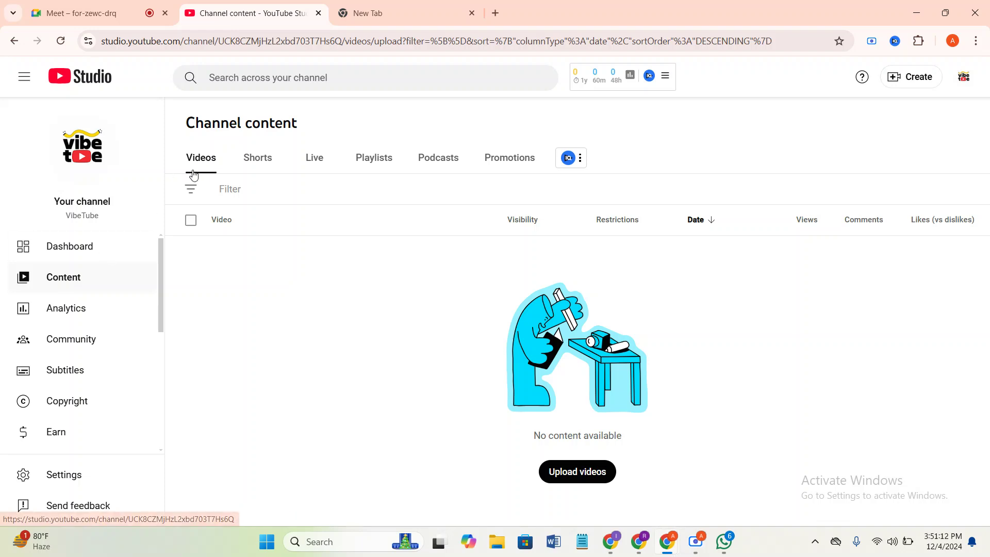
left_click(253, 160)
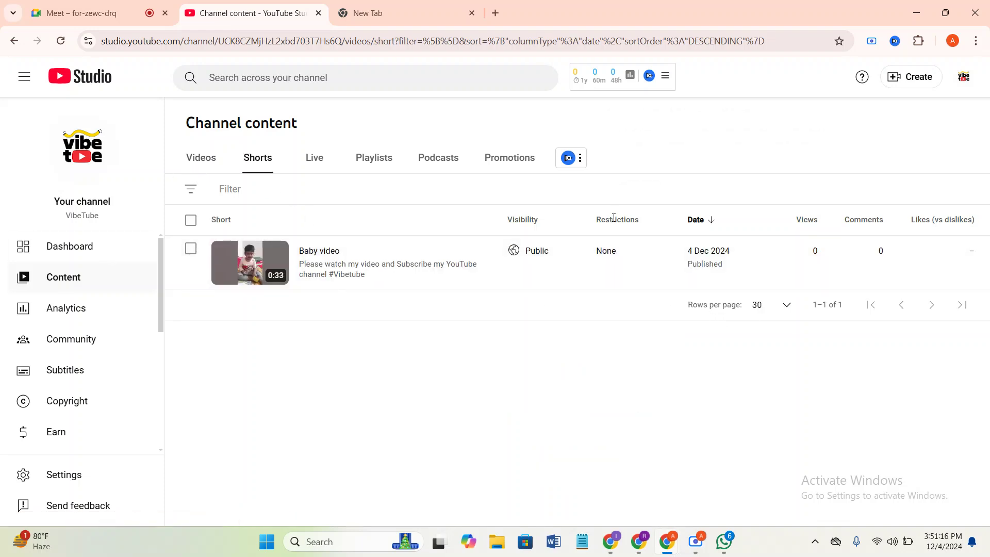
mouse_move(601, 218)
left_click_drag(601, 219, 609, 261)
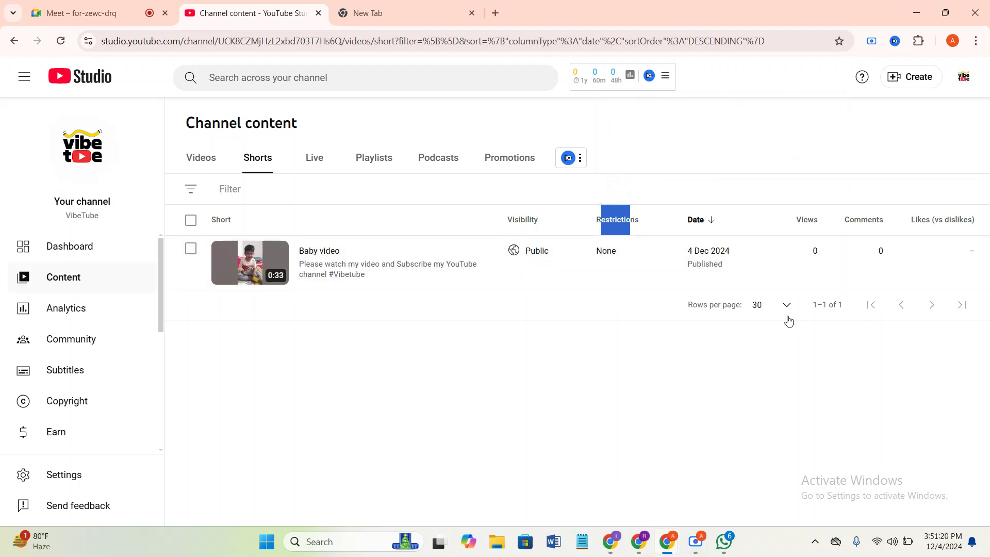
left_click(703, 550)
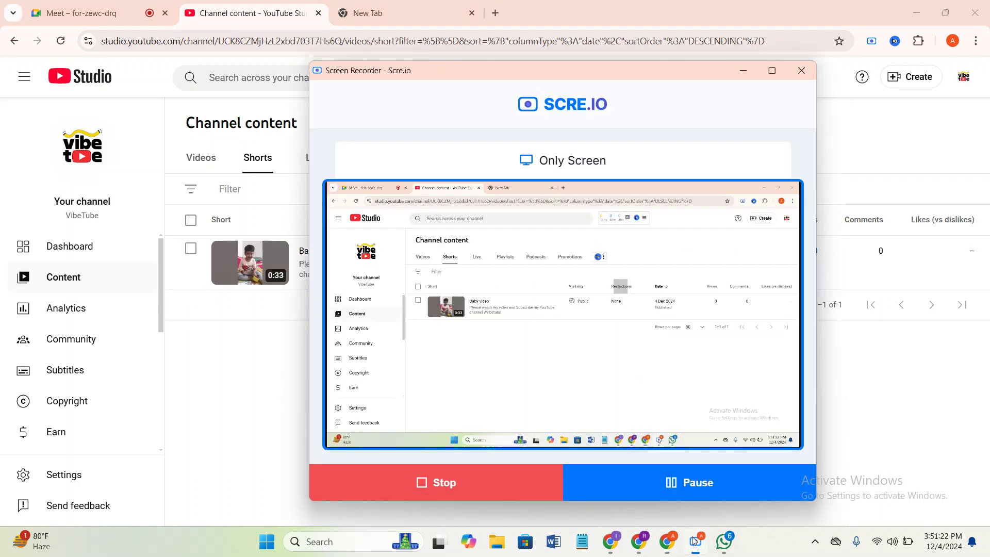